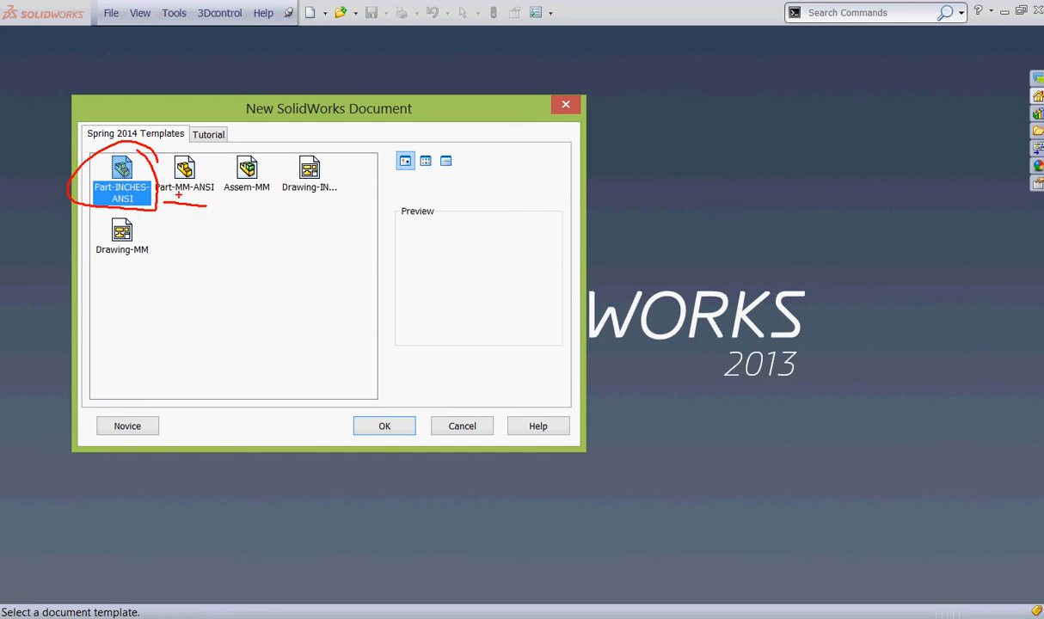
Create a new part document from the Part-INCHES-ANSI template
{"action": "mouse_move", "coordinate": [415, 422]}
{"action": "left_mouse_down"}
{"action": "mouse_move", "coordinate": [343, 405]}
{"action": "mouse_move", "coordinate": [387, 395]}
{"action": "left_mouse_up"}
{"action": "key", "text": "Escape"}
{"action": "left_click", "coordinate": [385, 426]}
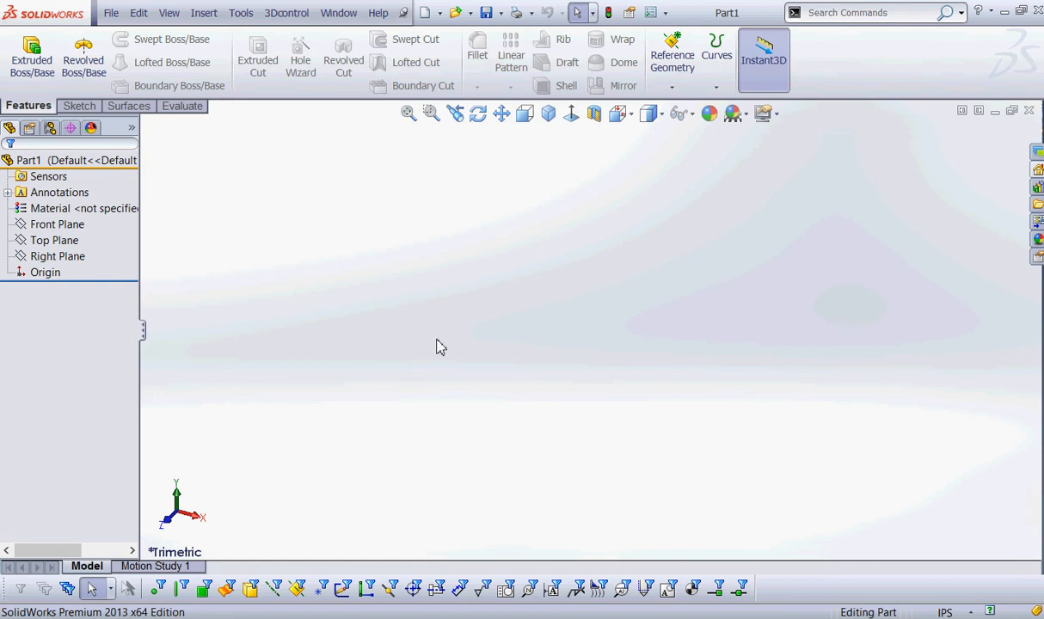
Open a new sketch on the Top Plane
{"action": "mouse_move", "coordinate": [84, 231]}
{"action": "left_mouse_down"}
{"action": "mouse_move", "coordinate": [55, 209]}
{"action": "mouse_move", "coordinate": [32, 241]}
{"action": "mouse_move", "coordinate": [81, 220]}
{"action": "left_mouse_up"}
{"action": "mouse_move", "coordinate": [131, 243]}
{"action": "left_mouse_down"}
{"action": "mouse_move", "coordinate": [92, 241]}
{"action": "mouse_move", "coordinate": [110, 232]}
{"action": "mouse_move", "coordinate": [106, 251]}
{"action": "left_mouse_up"}
{"action": "key", "text": "Escape"}
{"action": "left_click", "coordinate": [54, 241]}
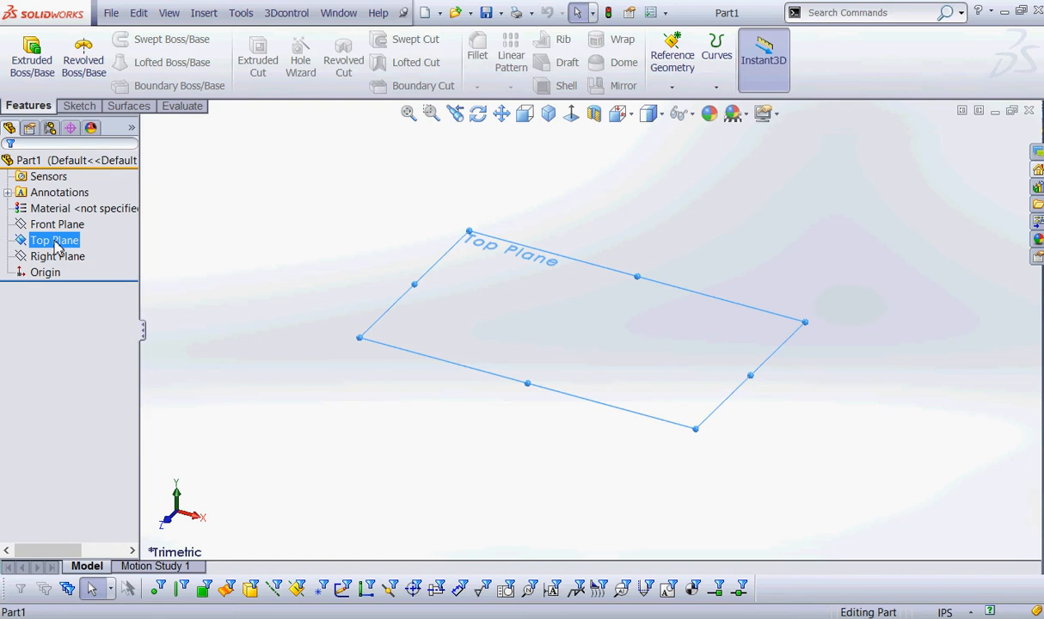
{"action": "right_click", "coordinate": [55, 244]}
{"action": "left_click", "coordinate": [72, 224]}
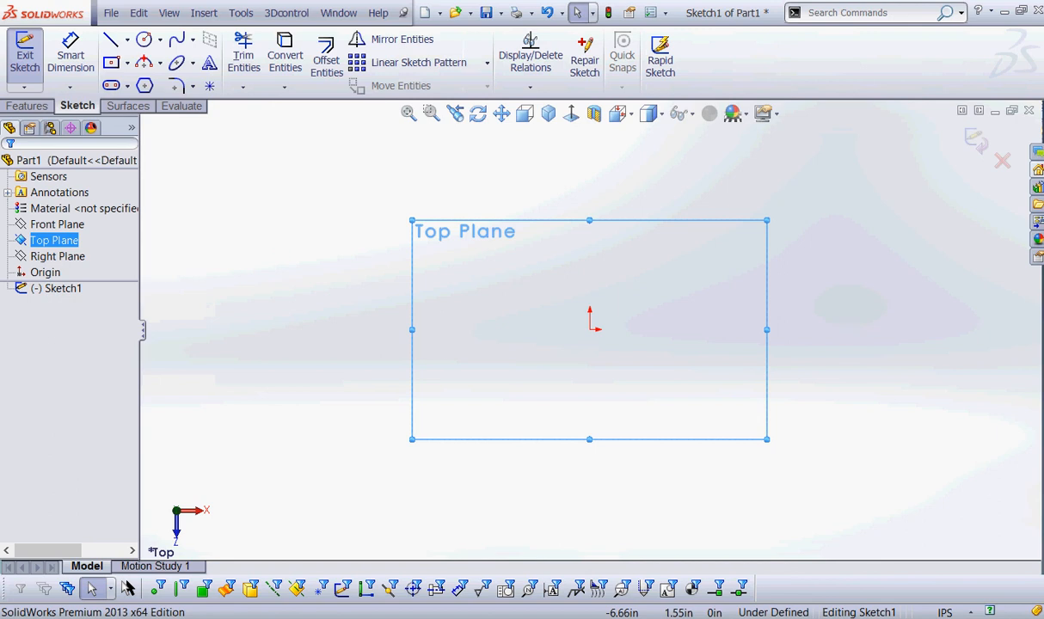
Sketch a center rectangle about 4.39 in wide, centred on the origin
{"action": "mouse_move", "coordinate": [138, 55]}
{"action": "left_mouse_down"}
{"action": "mouse_move", "coordinate": [67, 53]}
{"action": "mouse_move", "coordinate": [134, 56]}
{"action": "mouse_move", "coordinate": [107, 135]}
{"action": "left_mouse_up"}
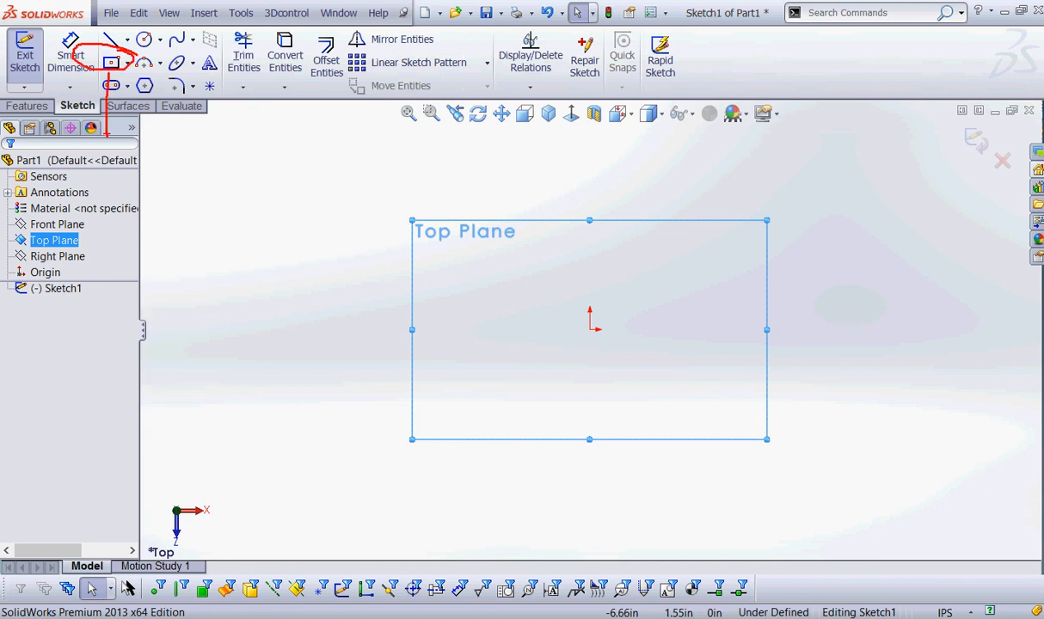
{"action": "mouse_move", "coordinate": [104, 74]}
{"action": "left_mouse_down"}
{"action": "mouse_move", "coordinate": [101, 84]}
{"action": "mouse_move", "coordinate": [113, 83]}
{"action": "left_mouse_up"}
{"action": "key", "text": "Escape"}
{"action": "left_click", "coordinate": [110, 61]}
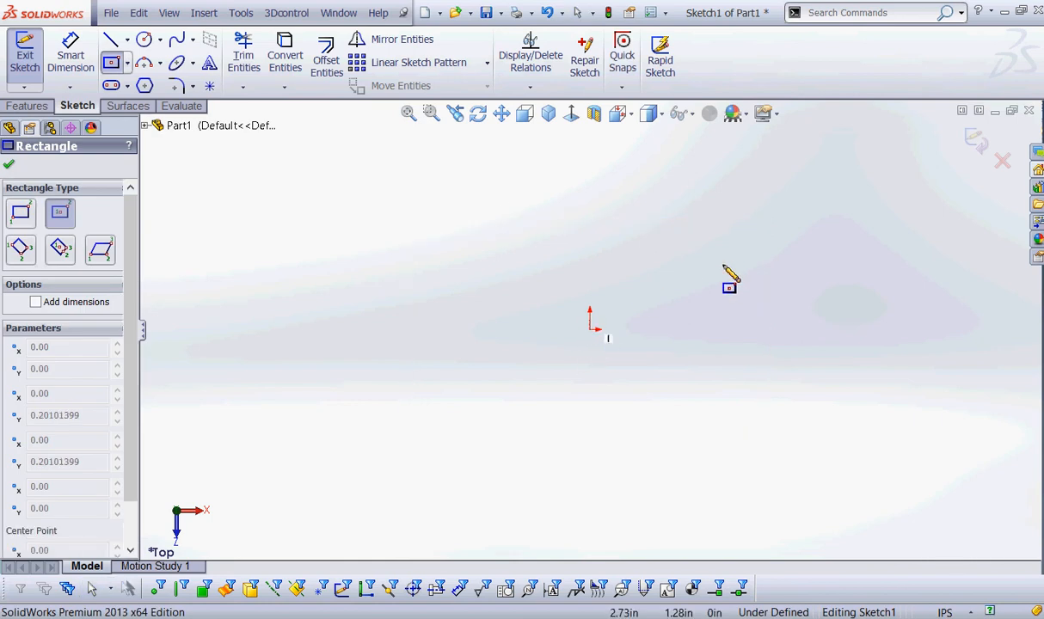
{"action": "left_click", "coordinate": [701, 240]}
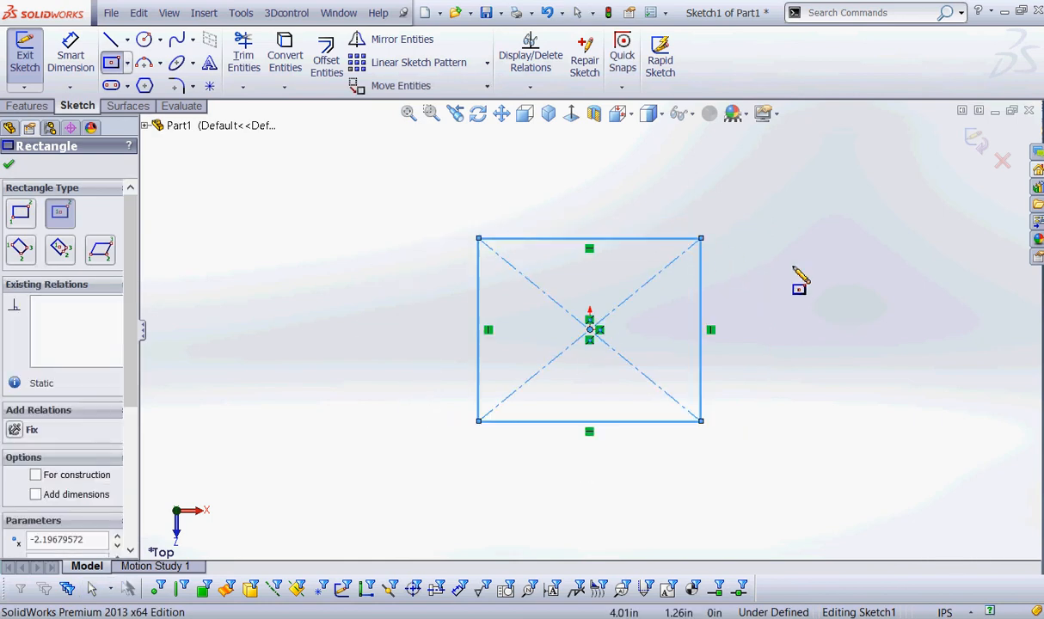
Dimension the rectangle's horizontal top edge and set its length to 2.7 in
{"action": "right_click", "coordinate": [797, 276]}
{"action": "left_click", "coordinate": [928, 115]}
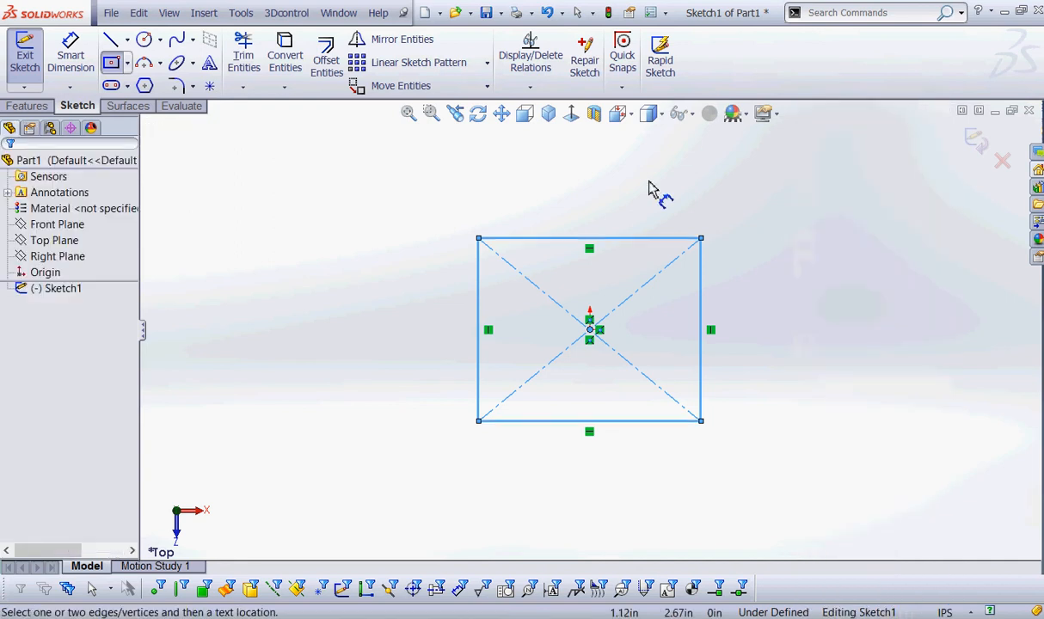
{"action": "left_click", "coordinate": [626, 239]}
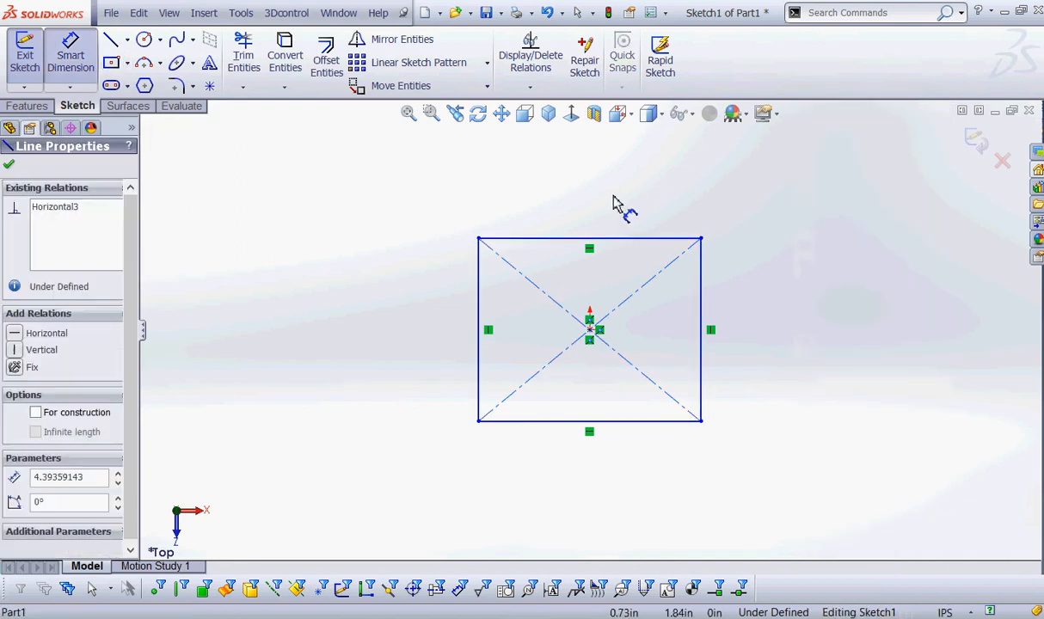
{"action": "left_click", "coordinate": [714, 218]}
{"action": "type", "text": "2.7"}
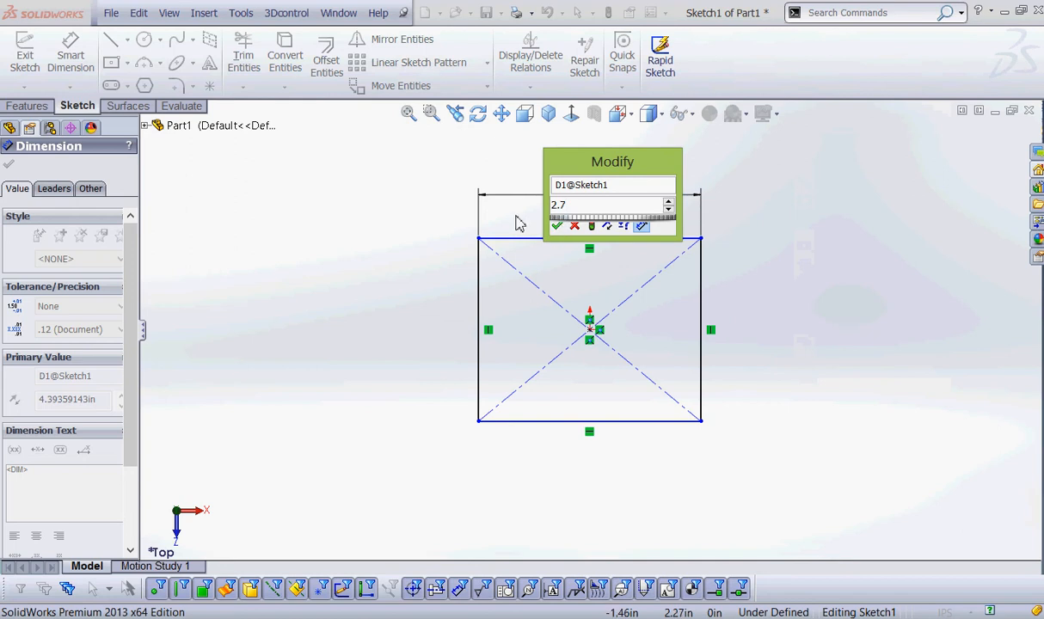
{"action": "left_click", "coordinate": [558, 225]}
{"action": "left_click", "coordinate": [558, 225]}
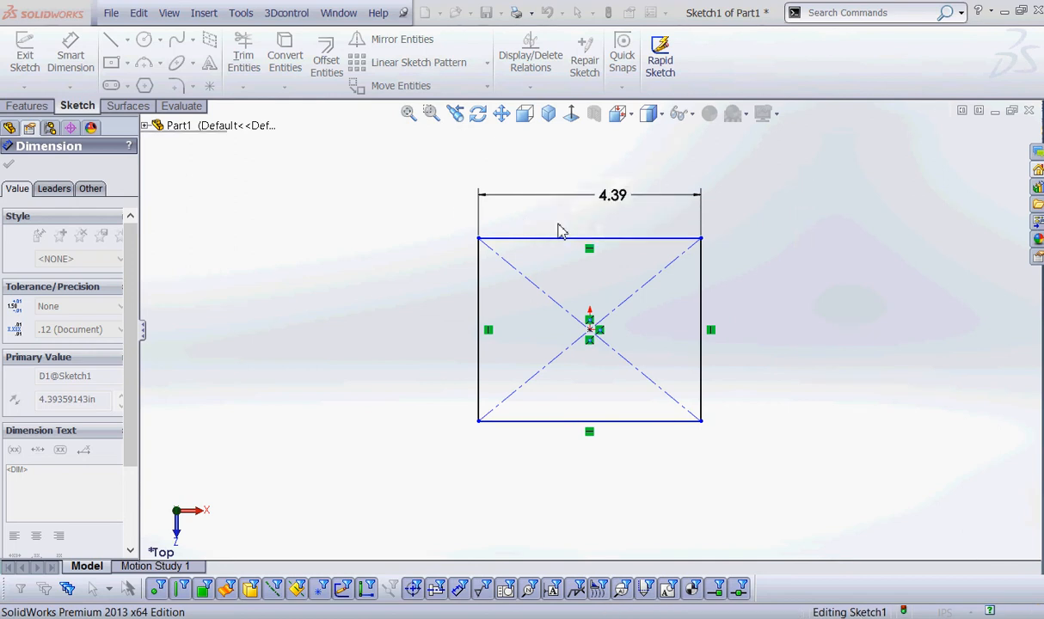
{"action": "right_click", "coordinate": [423, 176]}
{"action": "left_click", "coordinate": [462, 183]}
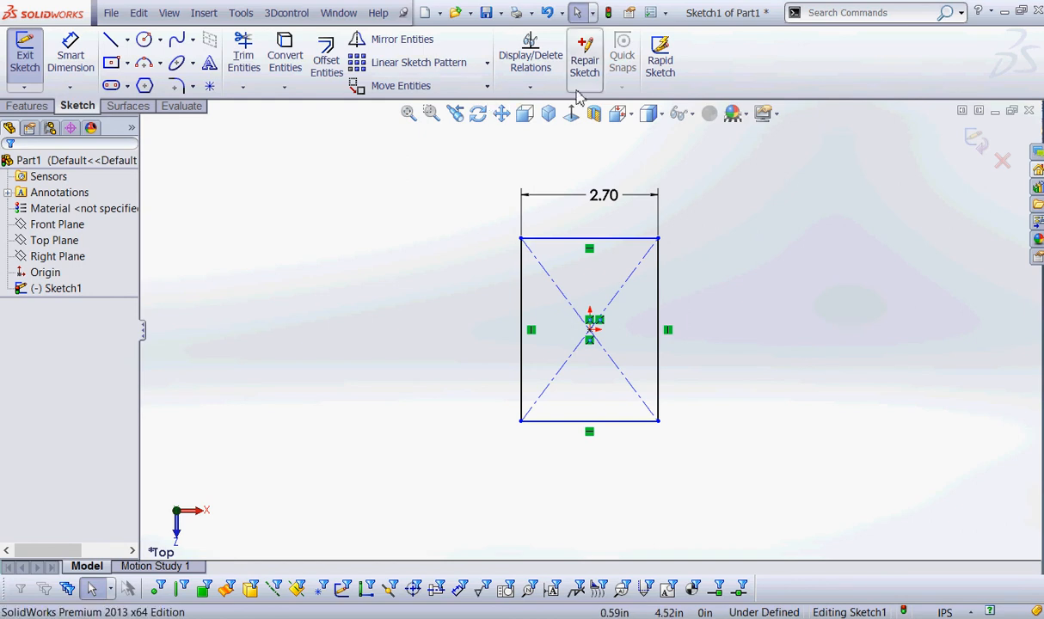
Add an Equal relation between the rectangle's top edge and its left edge
{"action": "left_click", "coordinate": [533, 88]}
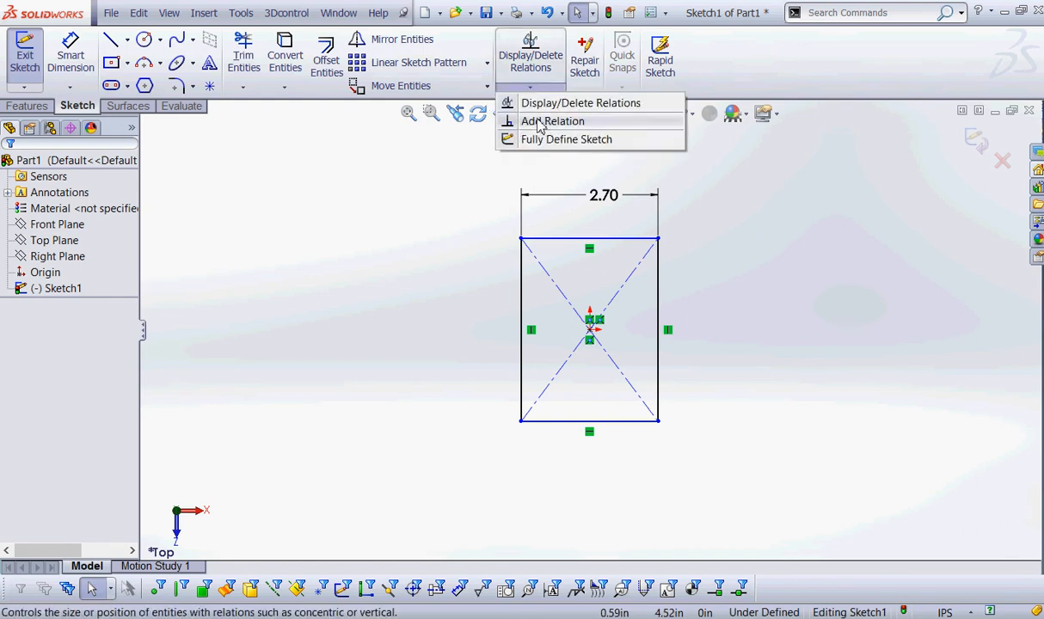
{"action": "left_click", "coordinate": [488, 128]}
{"action": "left_click", "coordinate": [547, 239]}
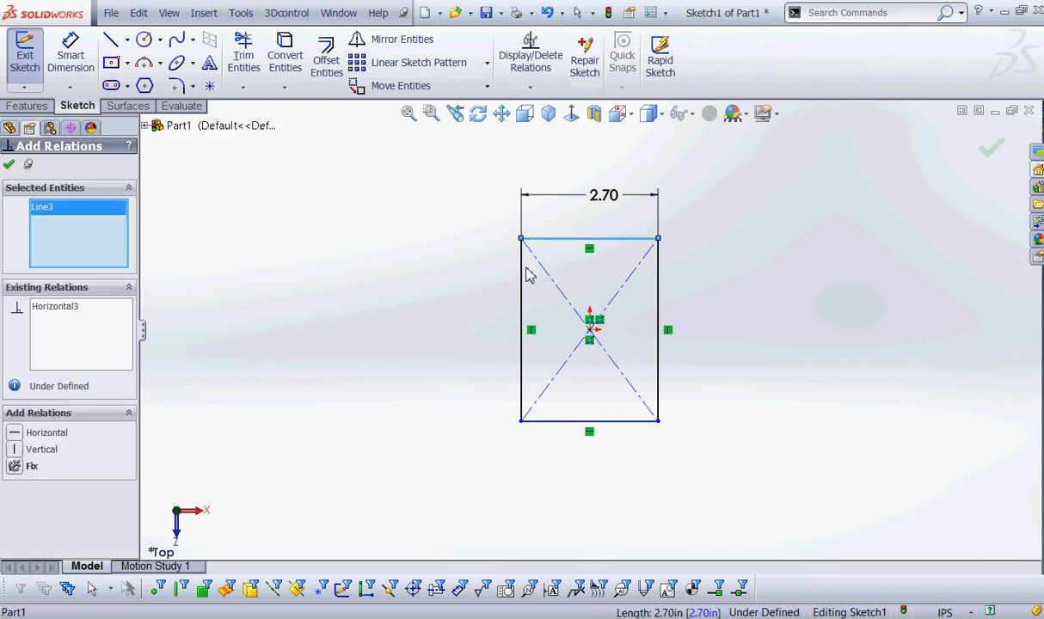
{"action": "left_click", "coordinate": [521, 282]}
{"action": "left_click", "coordinate": [39, 516]}
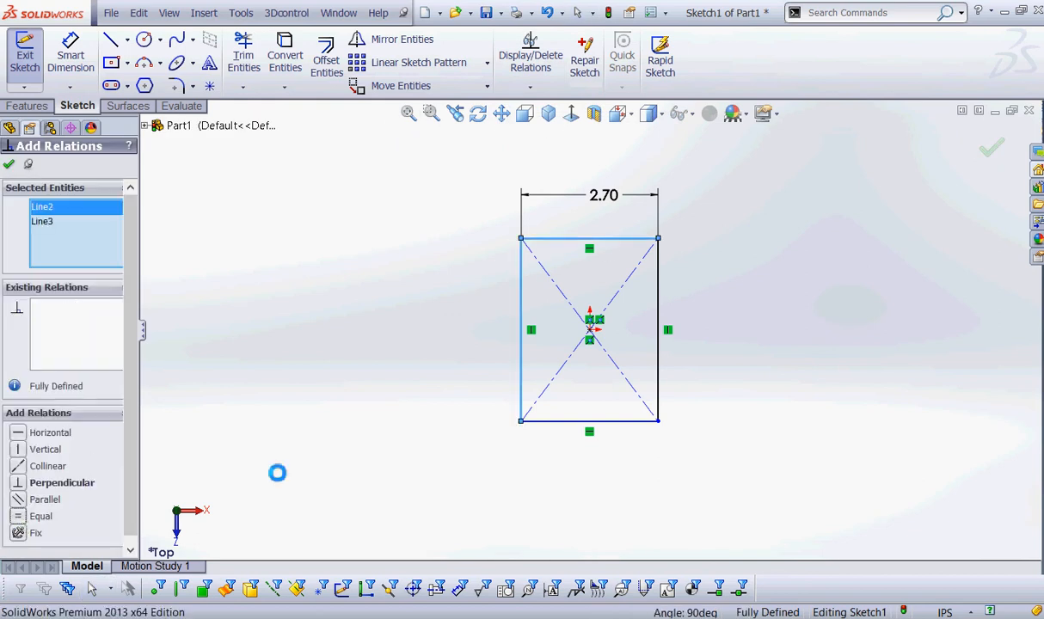
{"action": "left_click", "coordinate": [9, 164]}
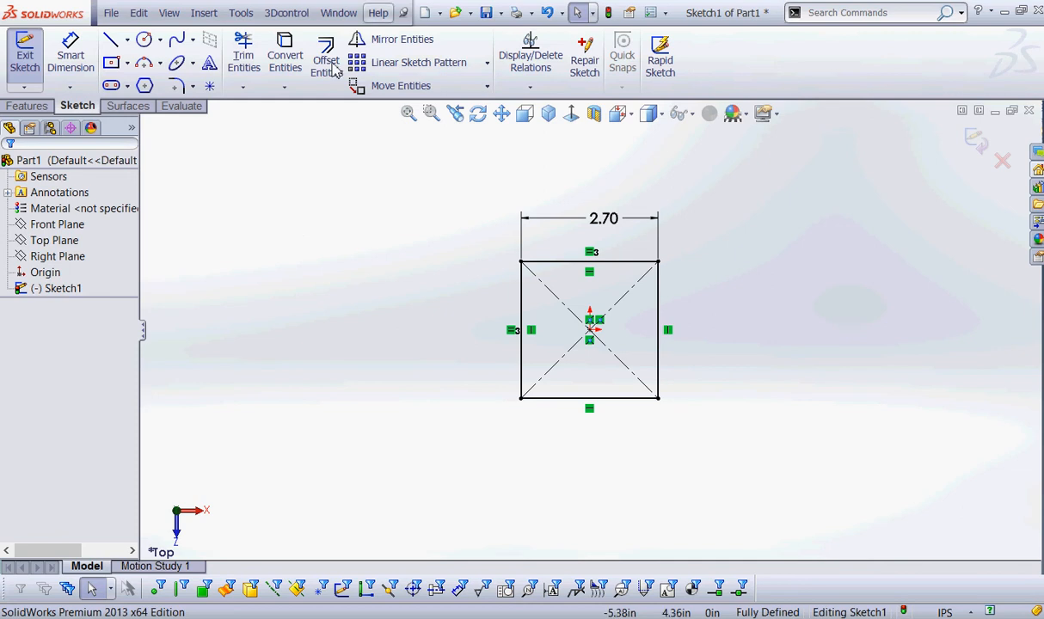
Extrude the square sketch as a blind boss with a depth of 4.1 in
{"action": "left_click", "coordinate": [548, 113]}
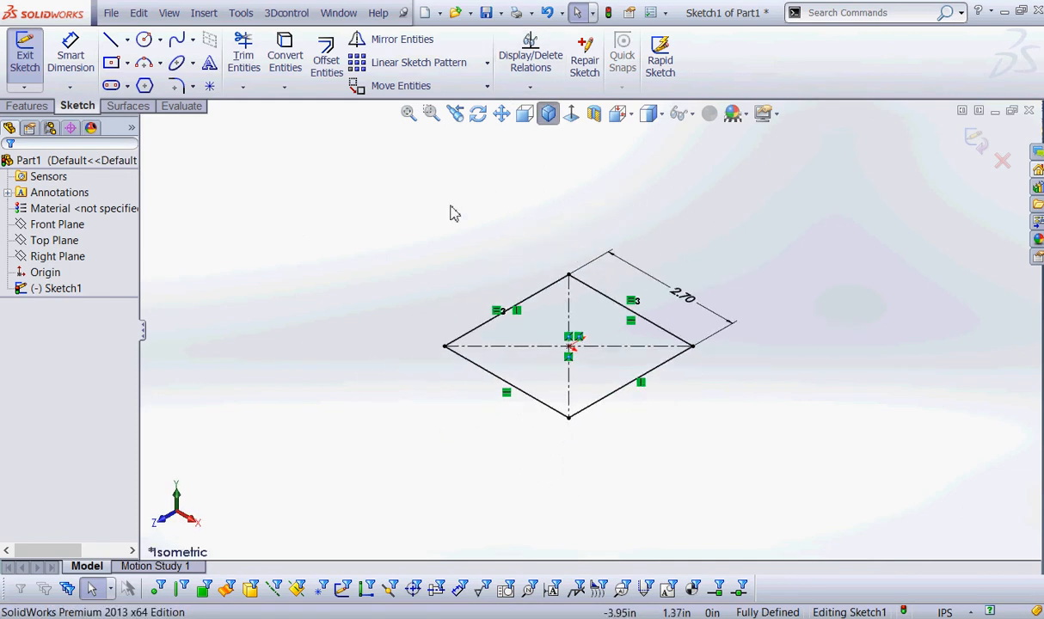
{"action": "mouse_move", "coordinate": [81, 90]}
{"action": "left_mouse_down"}
{"action": "mouse_move", "coordinate": [34, 117]}
{"action": "mouse_move", "coordinate": [70, 91]}
{"action": "left_mouse_up"}
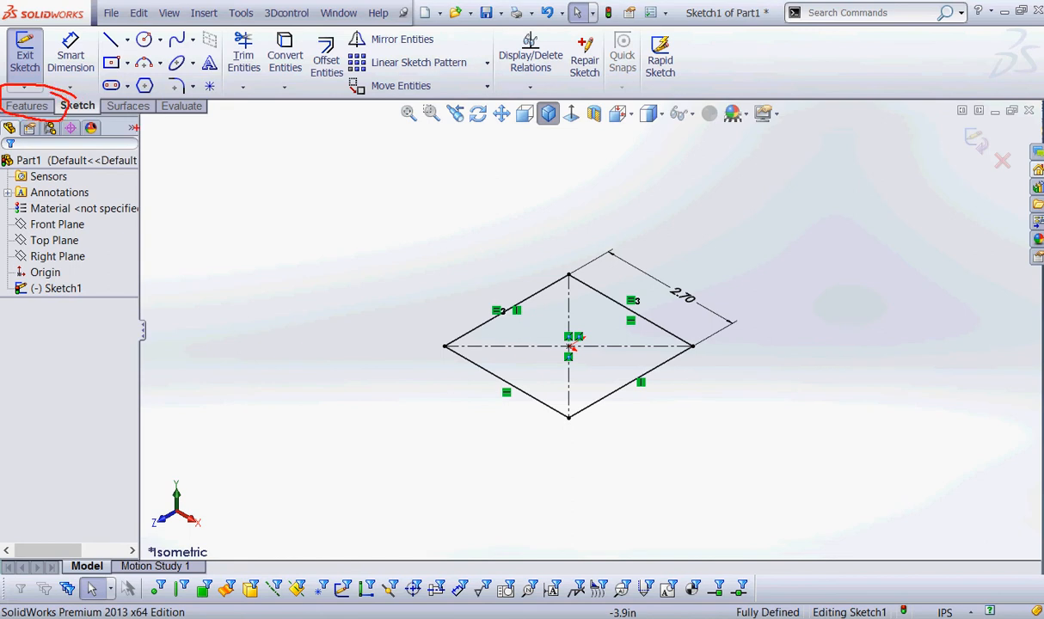
{"action": "key", "text": "Escape"}
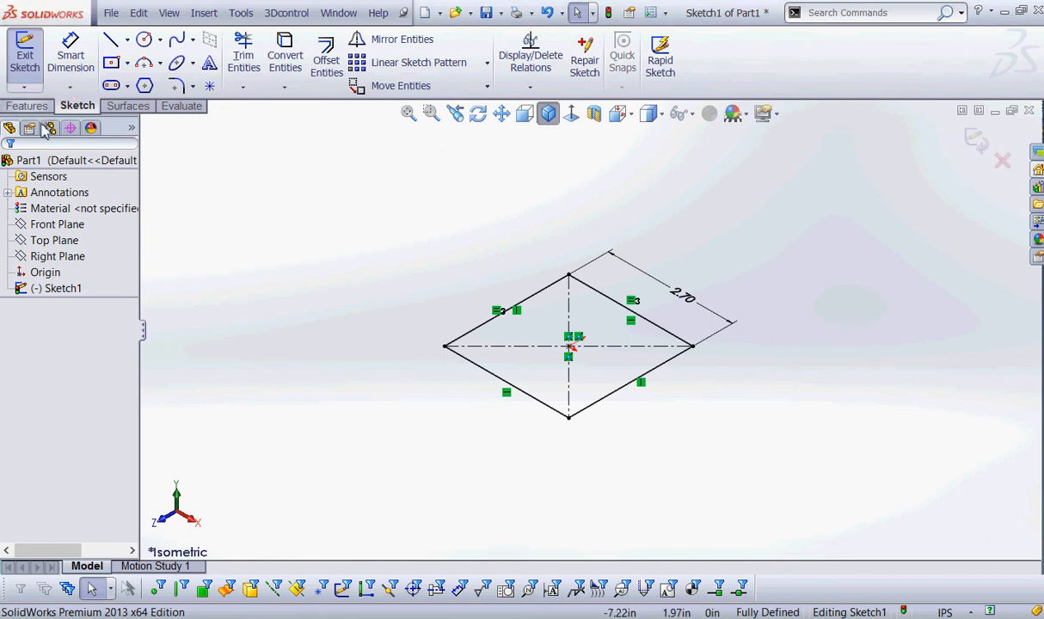
{"action": "left_click", "coordinate": [27, 105]}
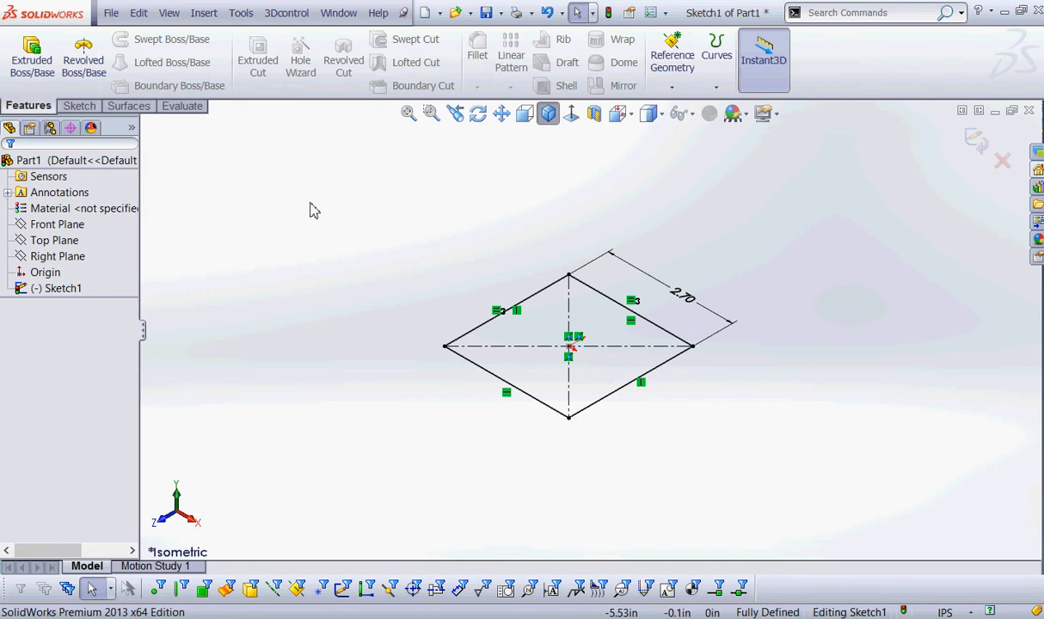
{"action": "key", "text": "ctrl+2"}
{"action": "mouse_move", "coordinate": [45, 26]}
{"action": "left_mouse_down"}
{"action": "mouse_move", "coordinate": [11, 93]}
{"action": "mouse_move", "coordinate": [29, 34]}
{"action": "left_mouse_up"}
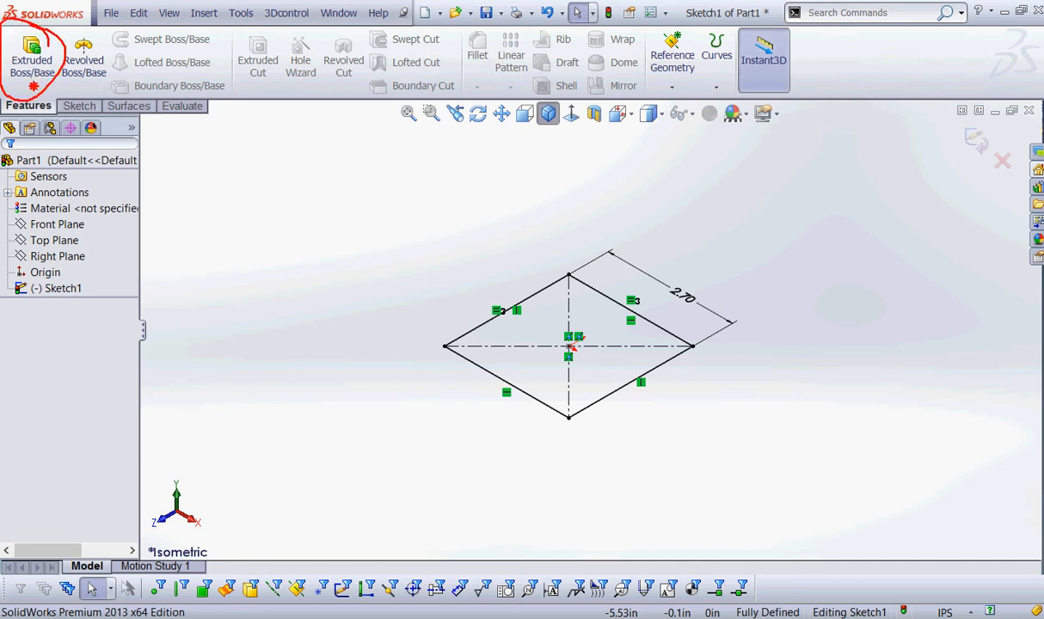
{"action": "mouse_move", "coordinate": [28, 150]}
{"action": "left_mouse_down"}
{"action": "mouse_move", "coordinate": [31, 85]}
{"action": "mouse_move", "coordinate": [19, 106]}
{"action": "left_mouse_up"}
{"action": "left_click_drag", "start_coordinate": [32, 85], "coordinate": [49, 97]}
{"action": "key", "text": "Escape"}
{"action": "left_click", "coordinate": [32, 62]}
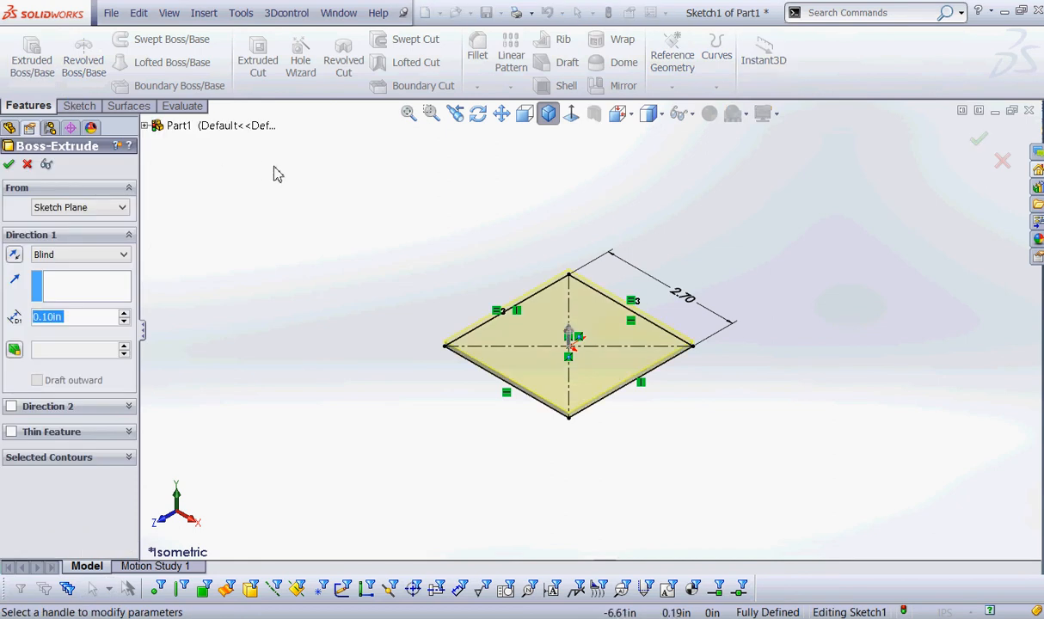
{"action": "type", "text": "4.1"}
{"action": "key", "text": "Return"}
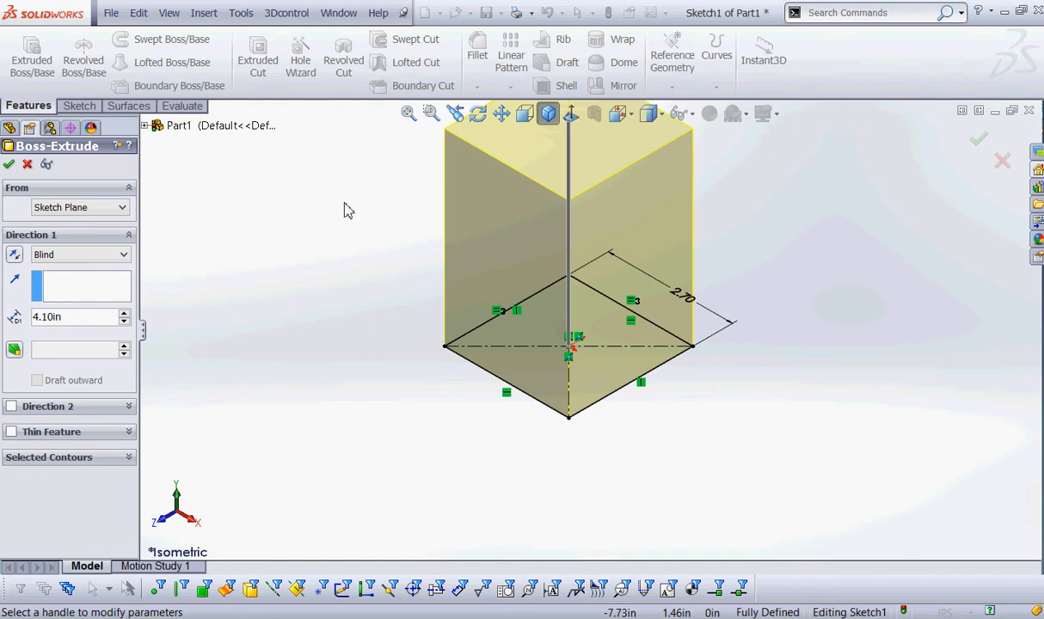
{"action": "left_click", "coordinate": [10, 164]}
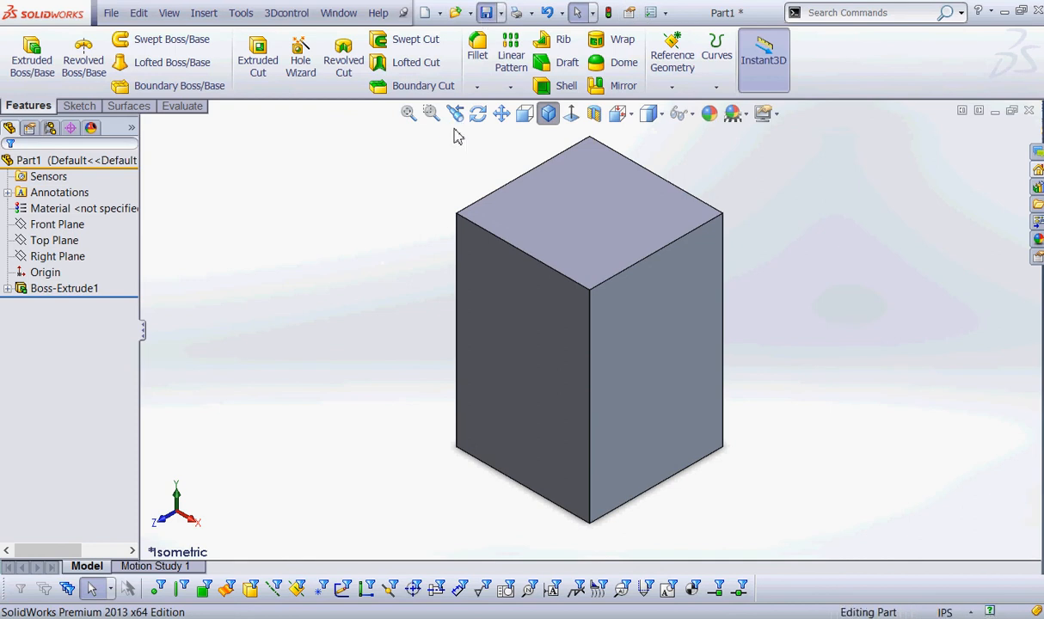
Save the part as BATTERY in the Spring 2014 Projects folder with the description "BATTERY, 12V SQUARE"
{"action": "key", "text": "ctrl+s"}
{"action": "type", "text": "B"}
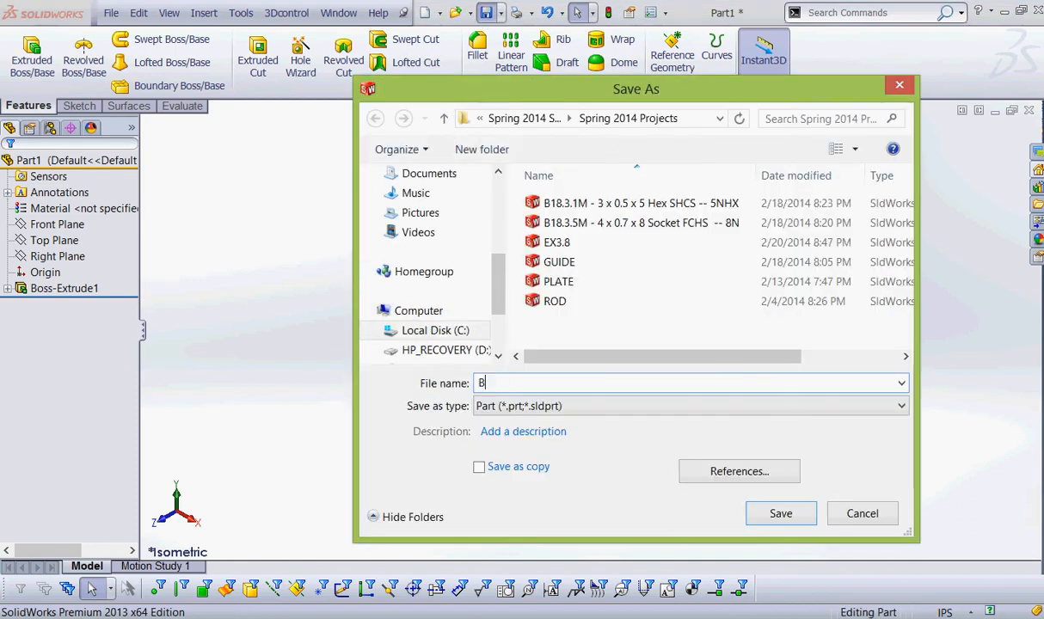
{"action": "type", "text": "ATTERY"}
{"action": "left_click", "coordinate": [542, 432]}
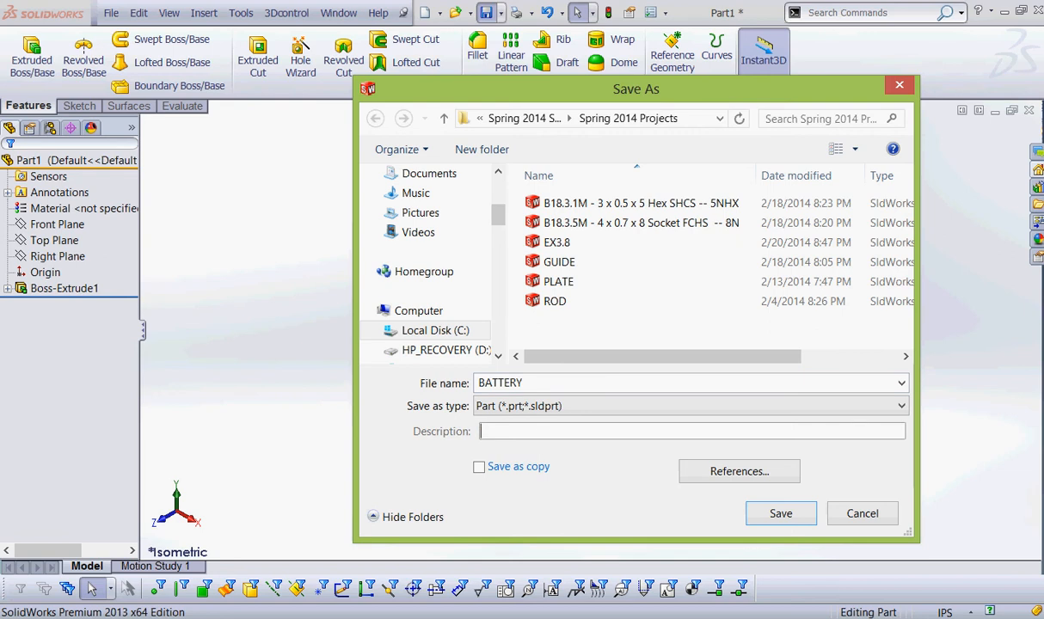
{"action": "type", "text": "BATTERY, 12V SQUARE"}
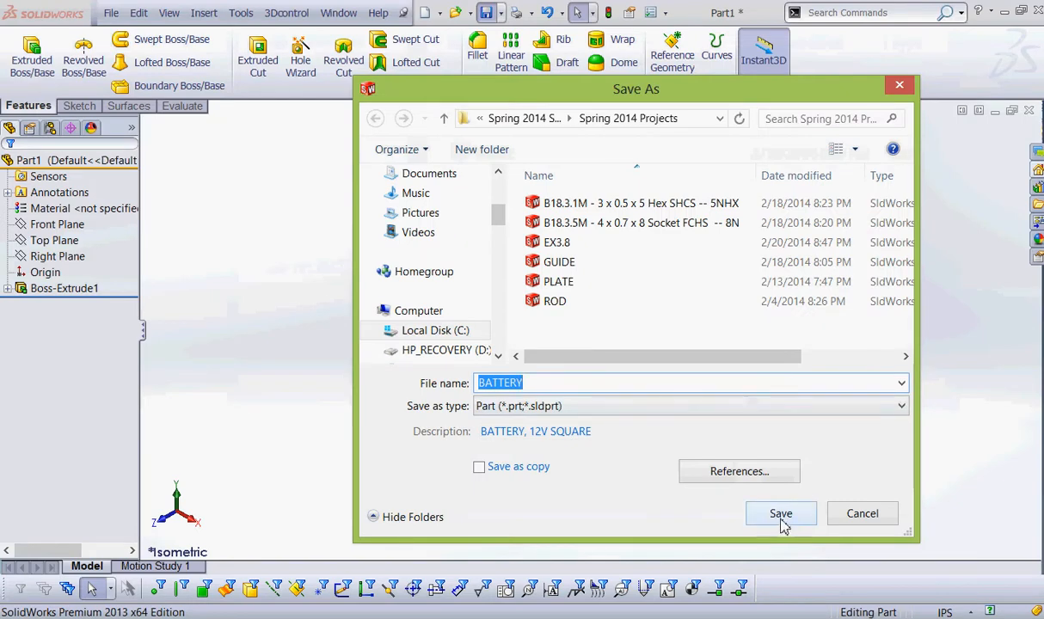
{"action": "left_click", "coordinate": [920, 497]}
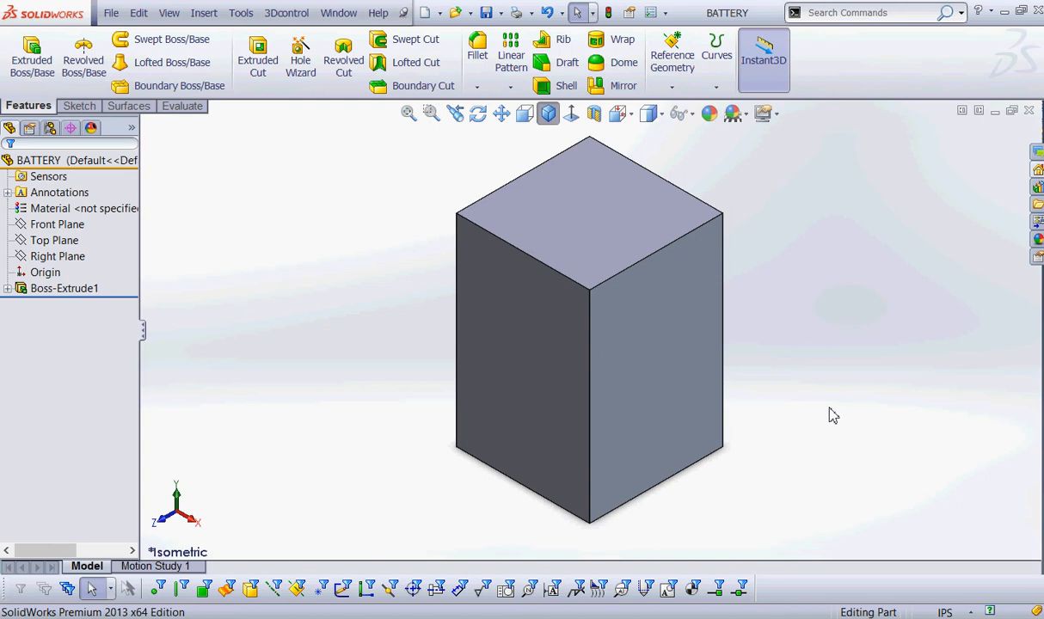
Change the block's display style to Hidden Lines Visible
{"action": "key", "text": "ctrl+2"}
{"action": "mouse_move", "coordinate": [796, 259]}
{"action": "left_mouse_down"}
{"action": "mouse_move", "coordinate": [726, 303]}
{"action": "mouse_move", "coordinate": [745, 313]}
{"action": "left_mouse_up"}
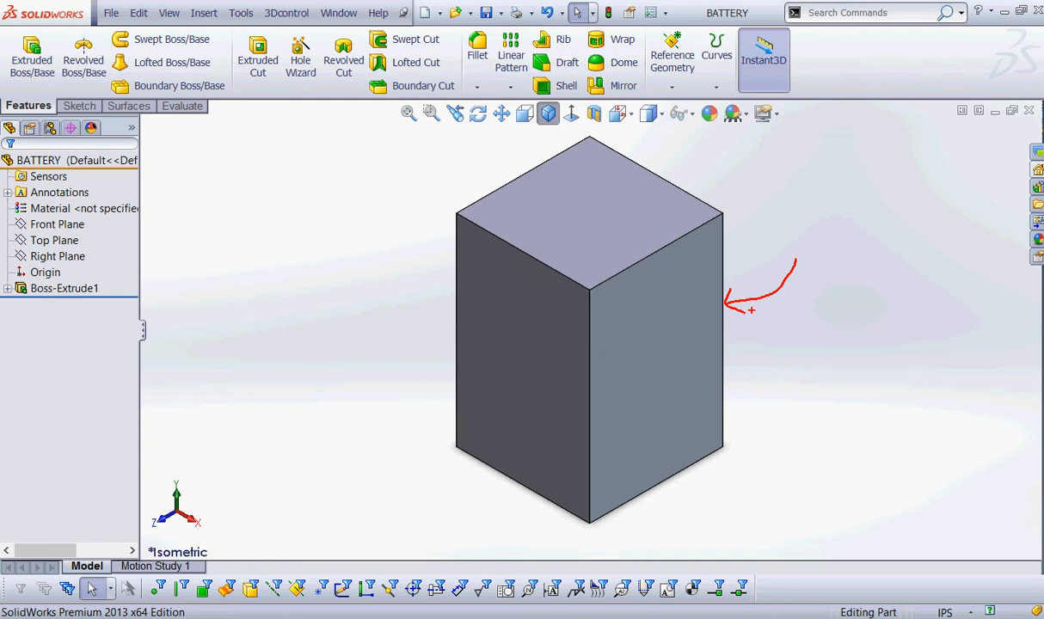
{"action": "key", "text": "Escape"}
{"action": "left_click", "coordinate": [660, 115]}
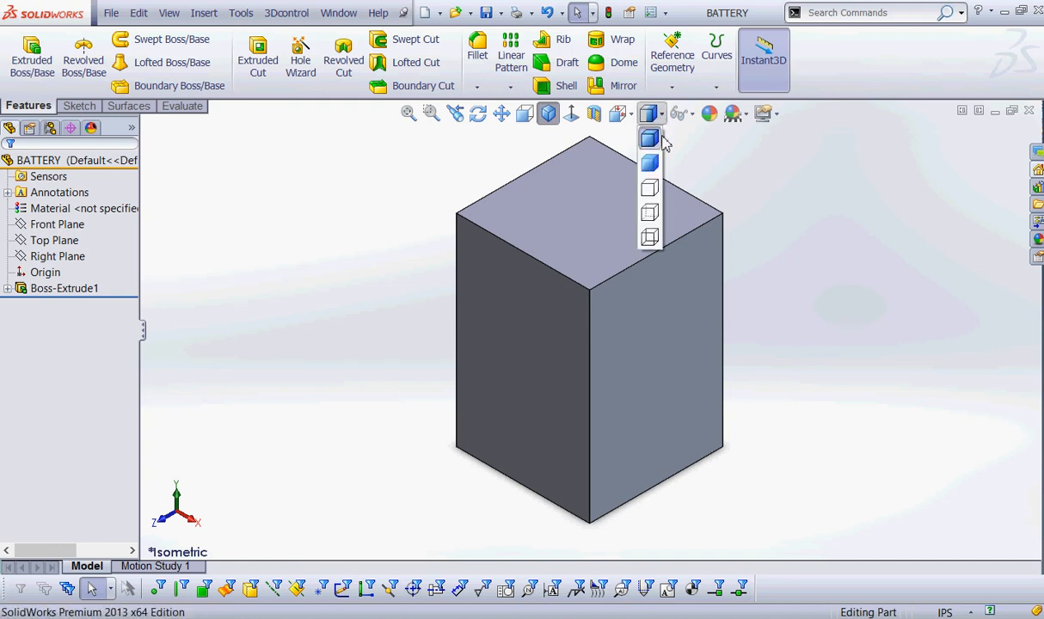
{"action": "left_click", "coordinate": [650, 213]}
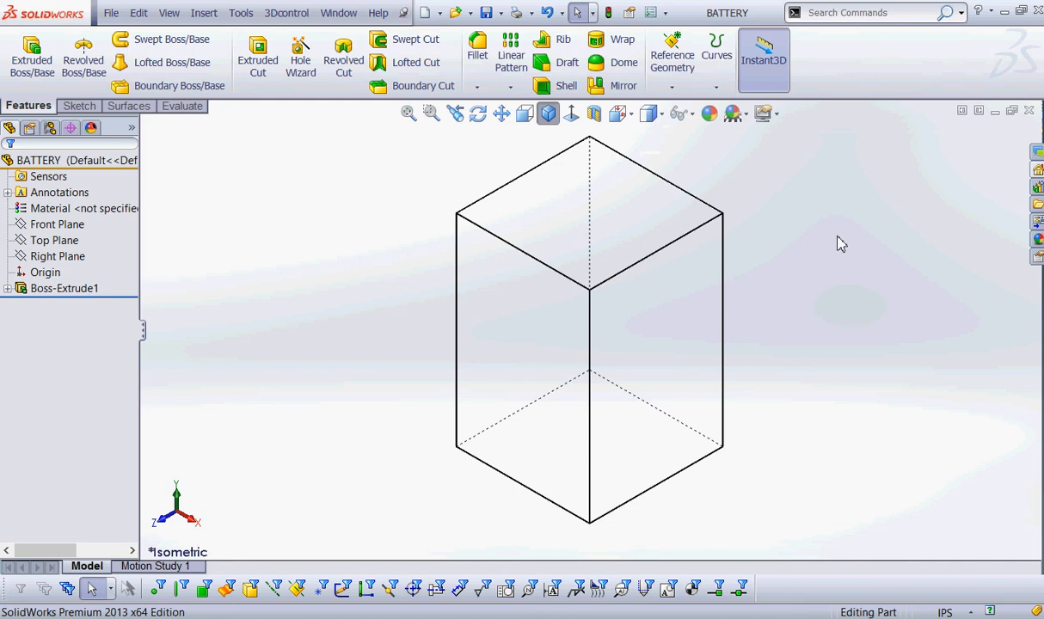
{"action": "key", "text": "ctrl+2"}
{"action": "mouse_move", "coordinate": [821, 147]}
{"action": "left_mouse_down"}
{"action": "mouse_move", "coordinate": [655, 143]}
{"action": "mouse_move", "coordinate": [596, 196]}
{"action": "mouse_move", "coordinate": [607, 204]}
{"action": "left_mouse_up"}
{"action": "mouse_move", "coordinate": [773, 259]}
{"action": "left_mouse_down"}
{"action": "mouse_move", "coordinate": [733, 301]}
{"action": "mouse_move", "coordinate": [748, 306]}
{"action": "left_mouse_up"}
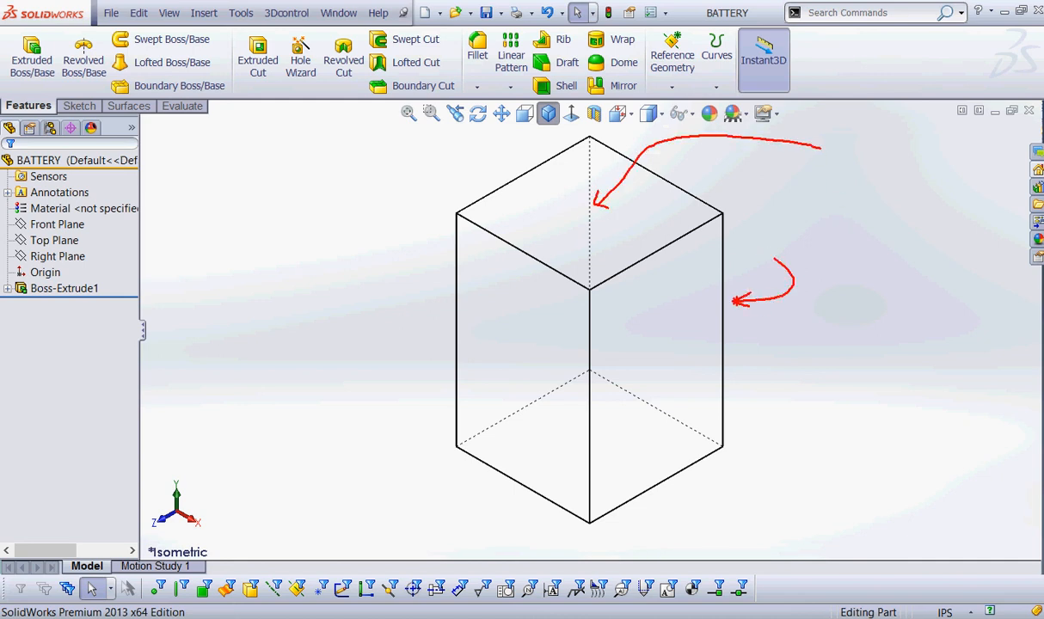
{"action": "left_click_drag", "start_coordinate": [521, 331], "coordinate": [586, 344]}
{"action": "mouse_move", "coordinate": [397, 302]}
{"action": "left_mouse_down"}
{"action": "mouse_move", "coordinate": [450, 313]}
{"action": "mouse_move", "coordinate": [443, 330]}
{"action": "left_mouse_up"}
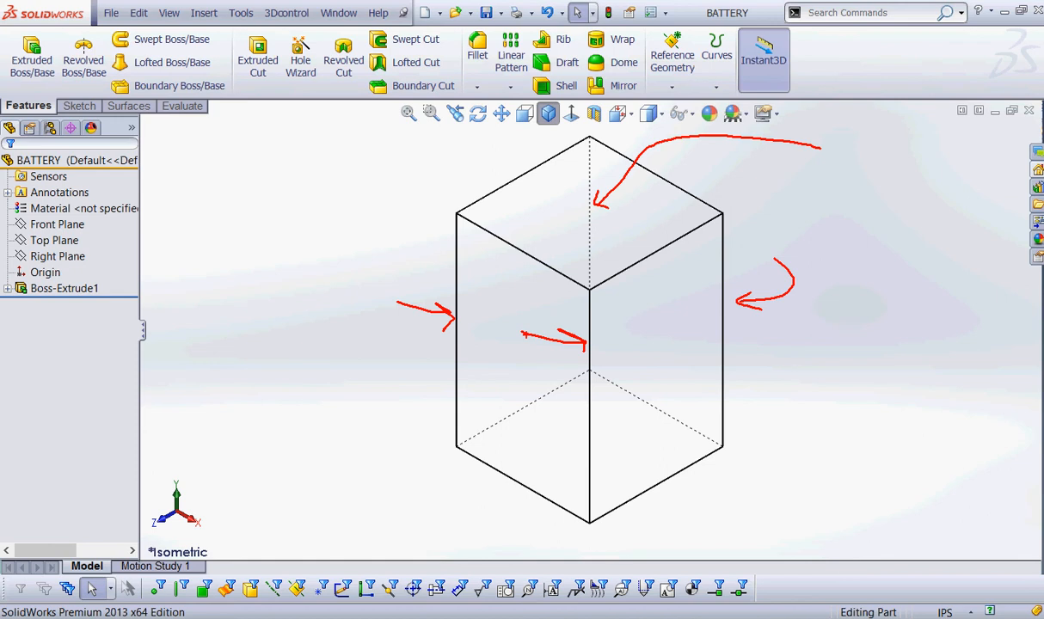
{"action": "mouse_move", "coordinate": [492, 19]}
{"action": "left_mouse_down"}
{"action": "mouse_move", "coordinate": [498, 65]}
{"action": "mouse_move", "coordinate": [473, 16]}
{"action": "left_mouse_up"}
{"action": "mouse_move", "coordinate": [408, 152]}
{"action": "left_mouse_down"}
{"action": "mouse_move", "coordinate": [357, 57]}
{"action": "mouse_move", "coordinate": [437, 36]}
{"action": "left_mouse_up"}
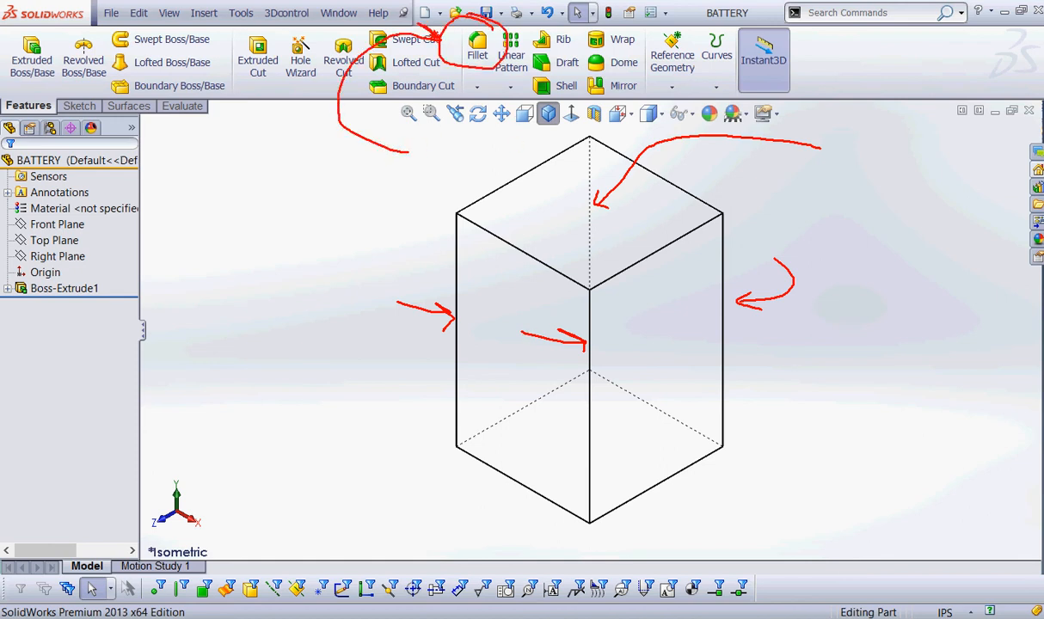
{"action": "key", "text": "Escape"}
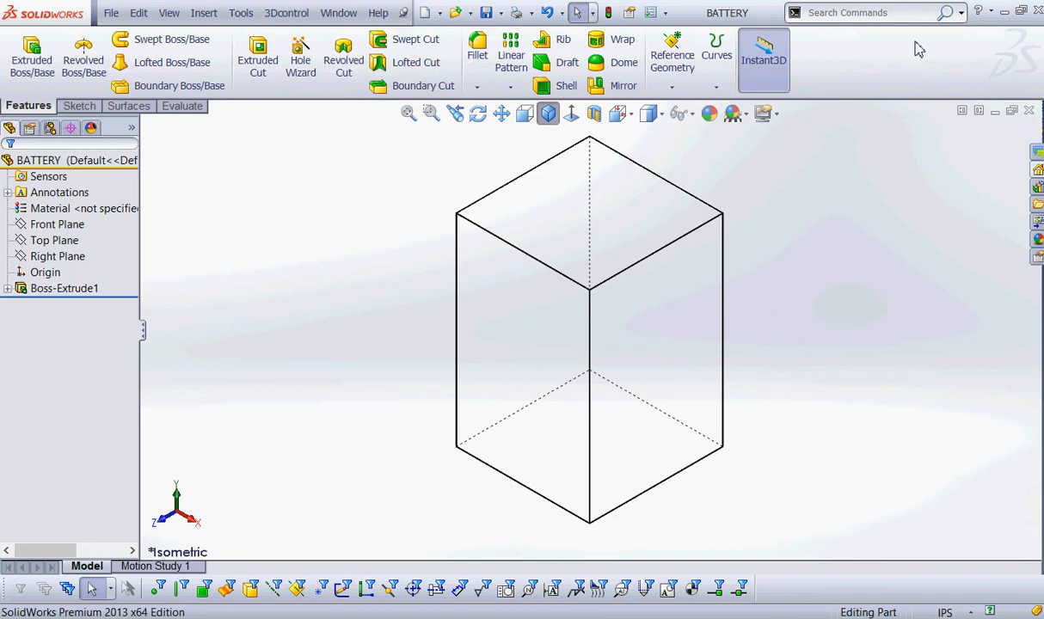
Fillet the block's four vertical edges with a constant radius of 0.5 in
{"action": "left_click", "coordinate": [478, 52]}
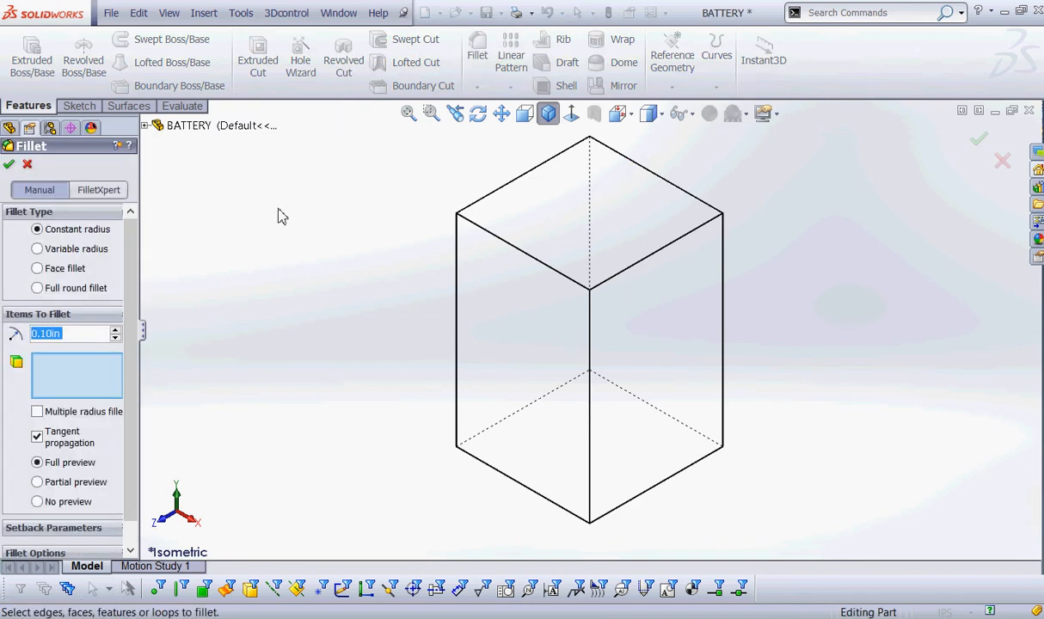
{"action": "type", "text": "0.5"}
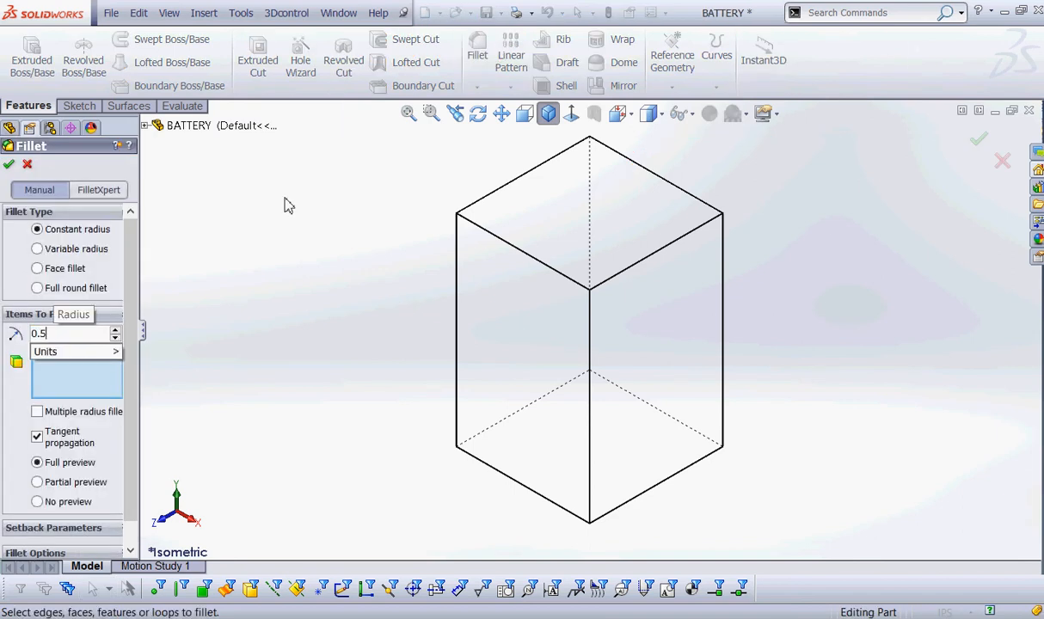
{"action": "key", "text": "Return"}
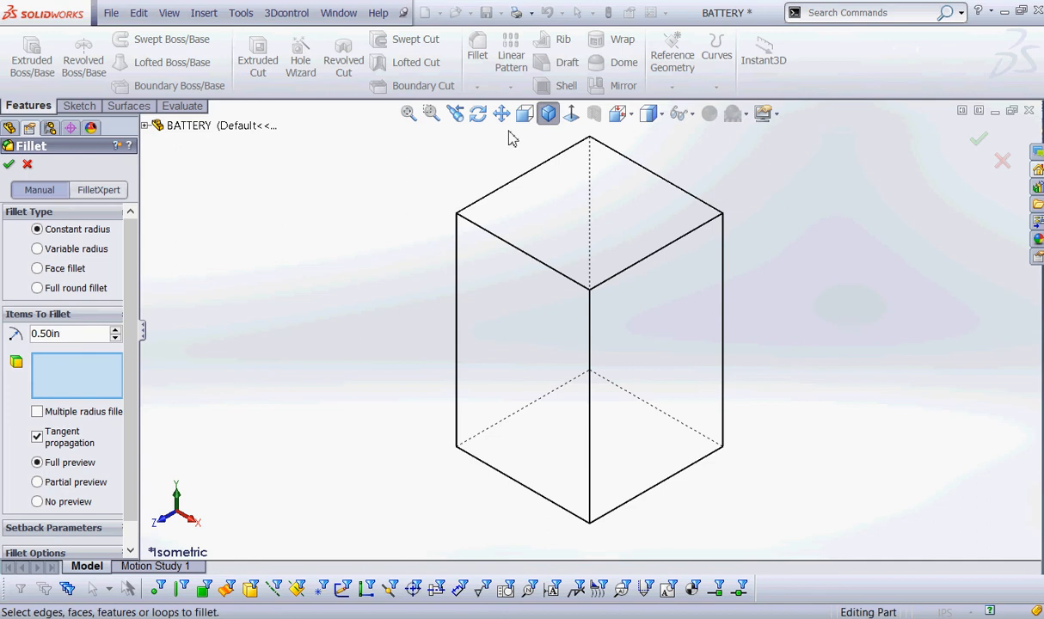
{"action": "left_click", "coordinate": [590, 186]}
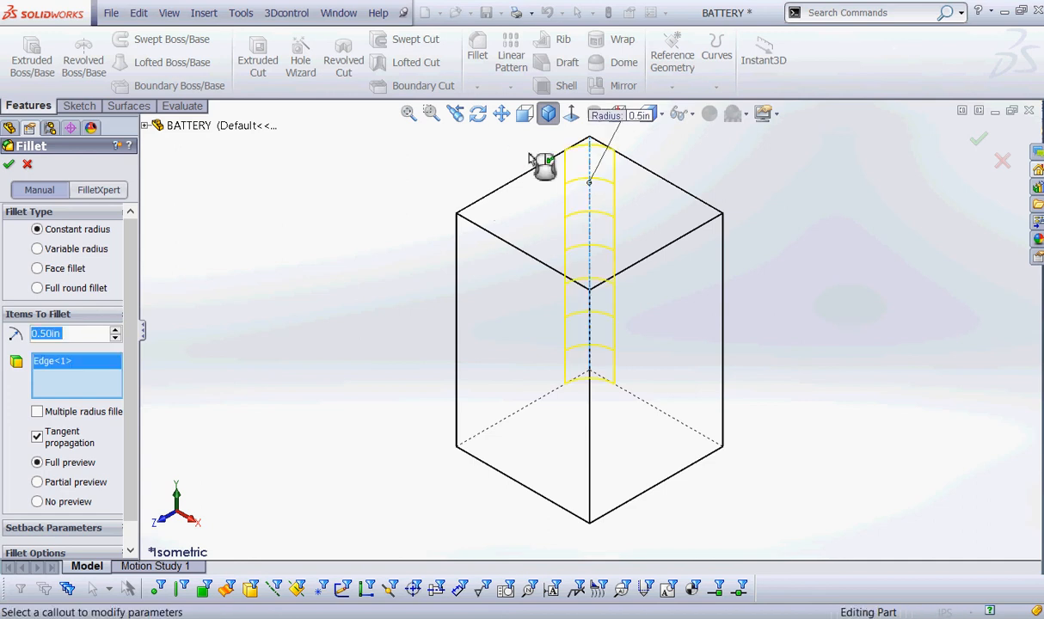
{"action": "left_click", "coordinate": [724, 315]}
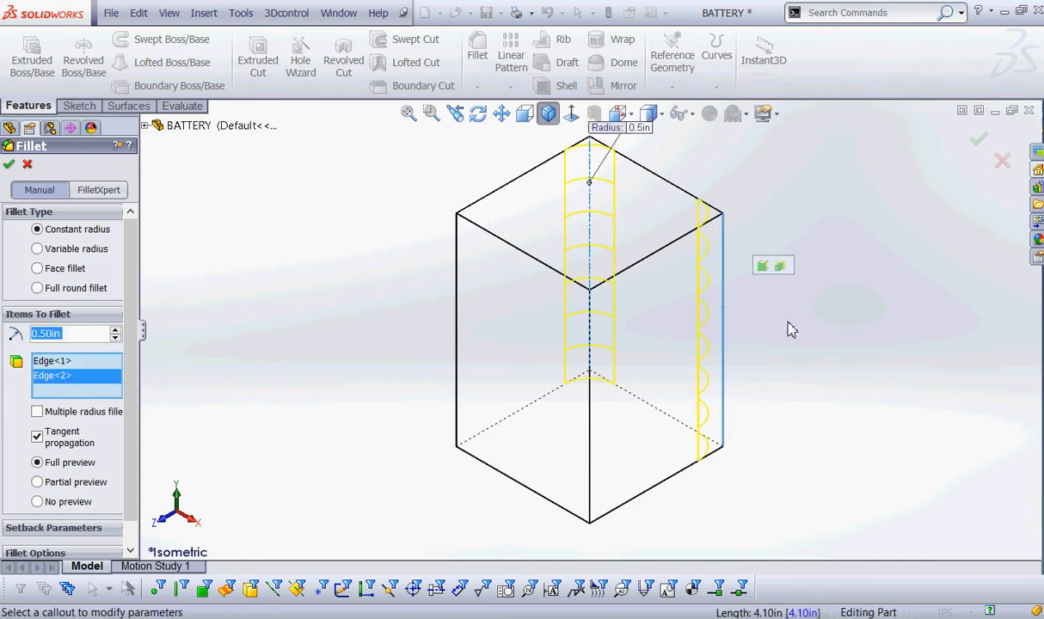
{"action": "left_click", "coordinate": [590, 447]}
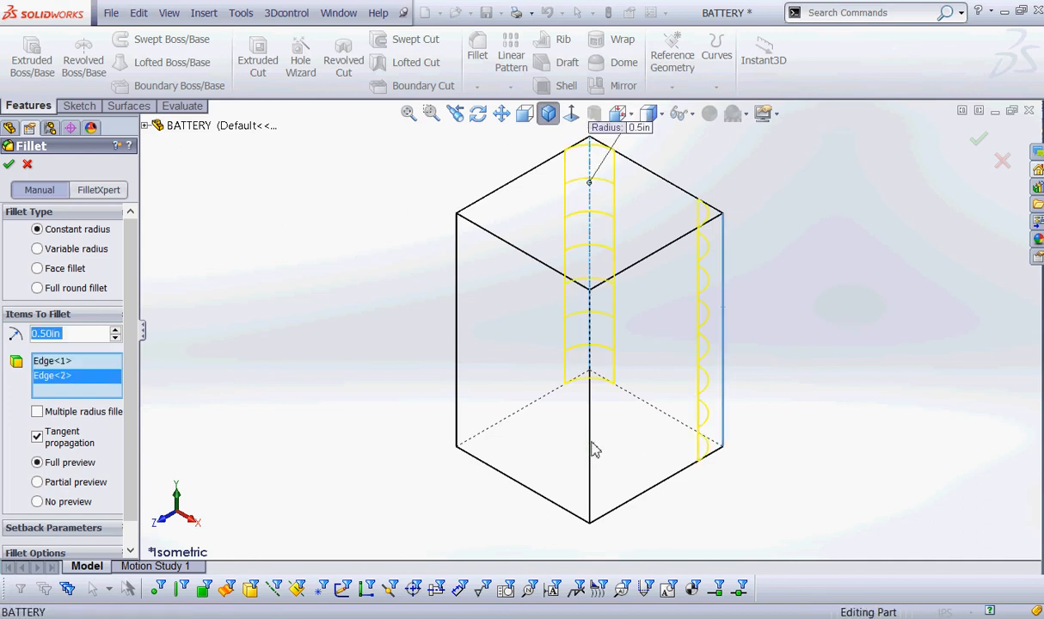
{"action": "left_click", "coordinate": [461, 313]}
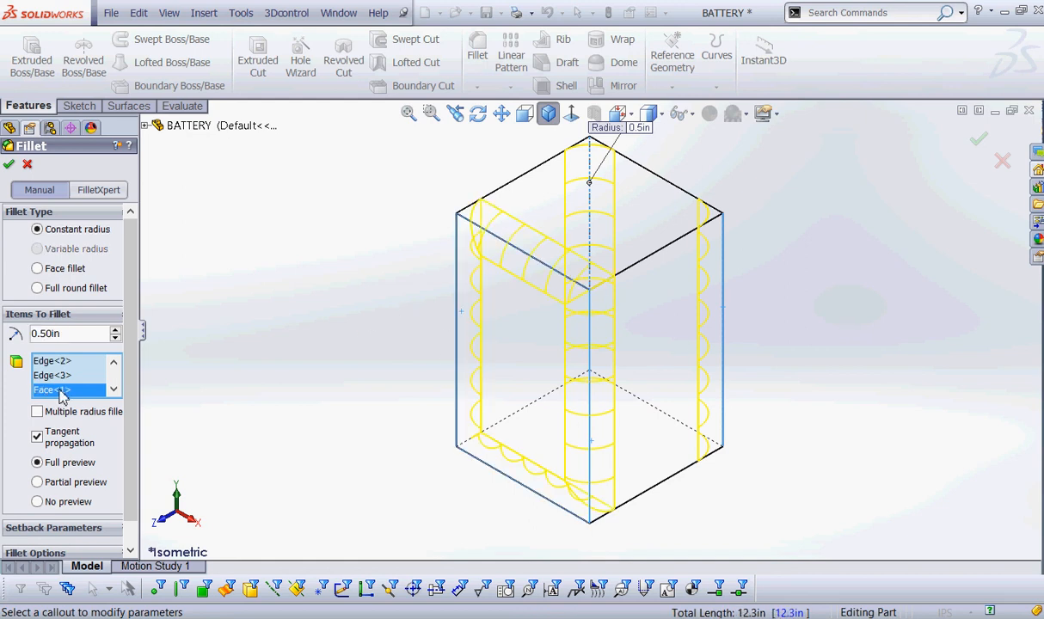
{"action": "right_click", "coordinate": [61, 394]}
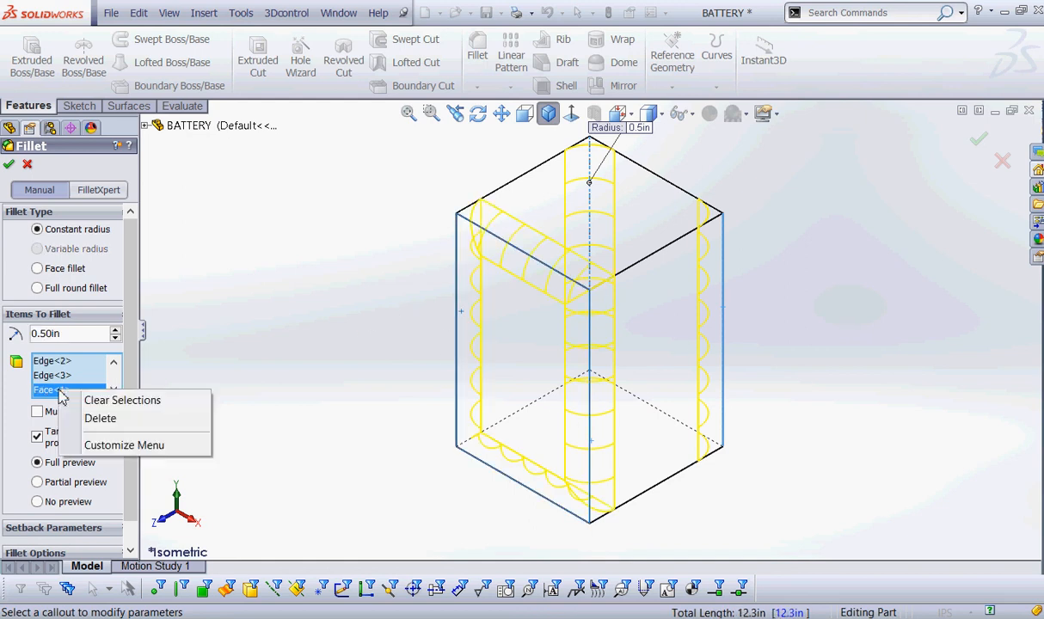
{"action": "left_click", "coordinate": [100, 419]}
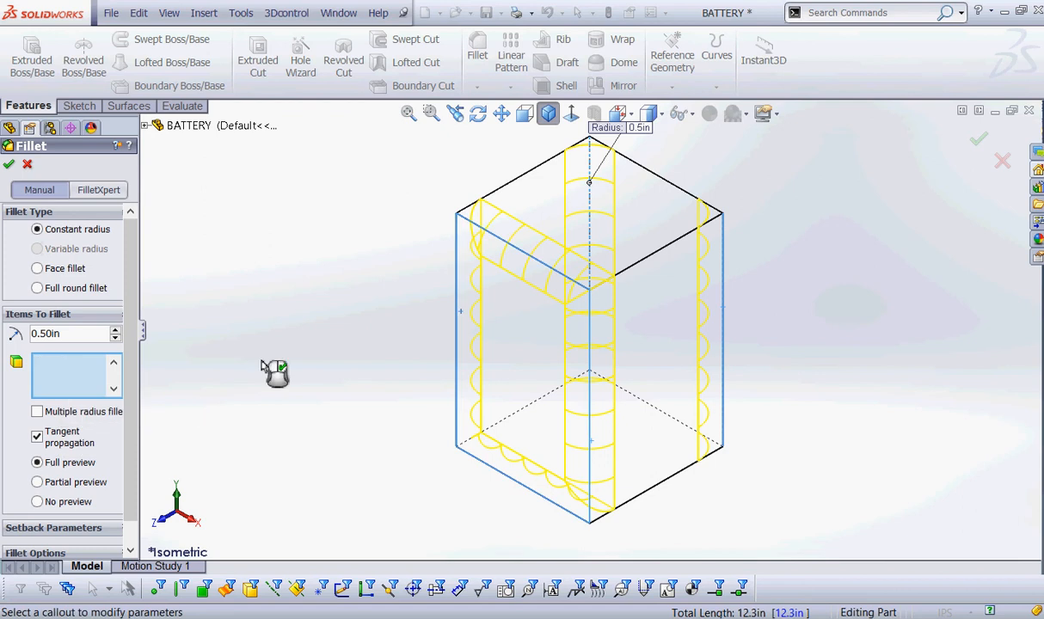
{"action": "middle_click_drag", "start_coordinate": [387, 293], "coordinate": [371, 441]}
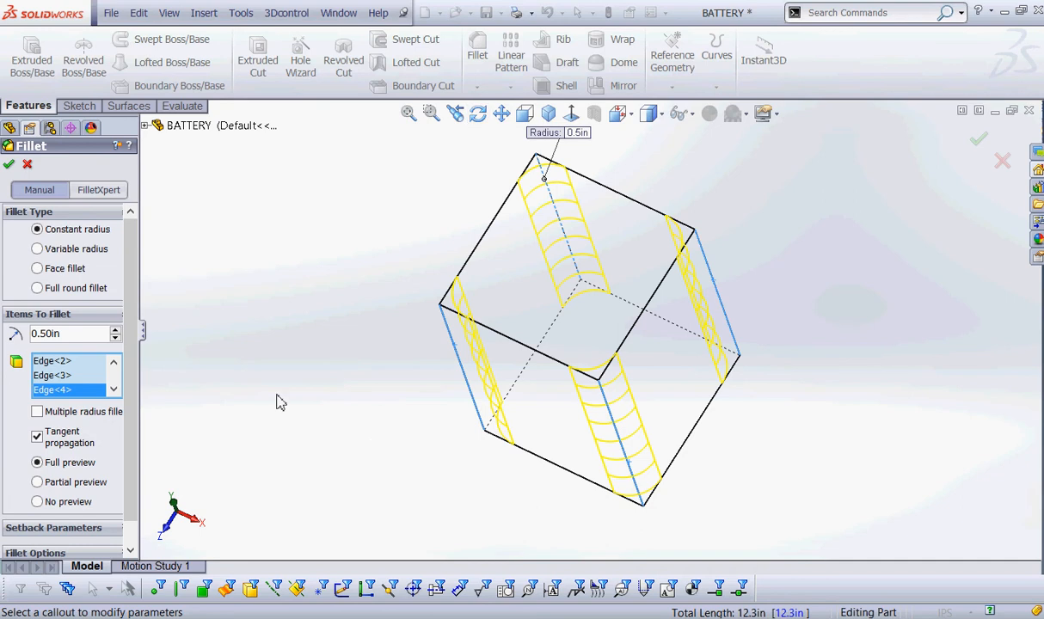
{"action": "left_click", "coordinate": [9, 164]}
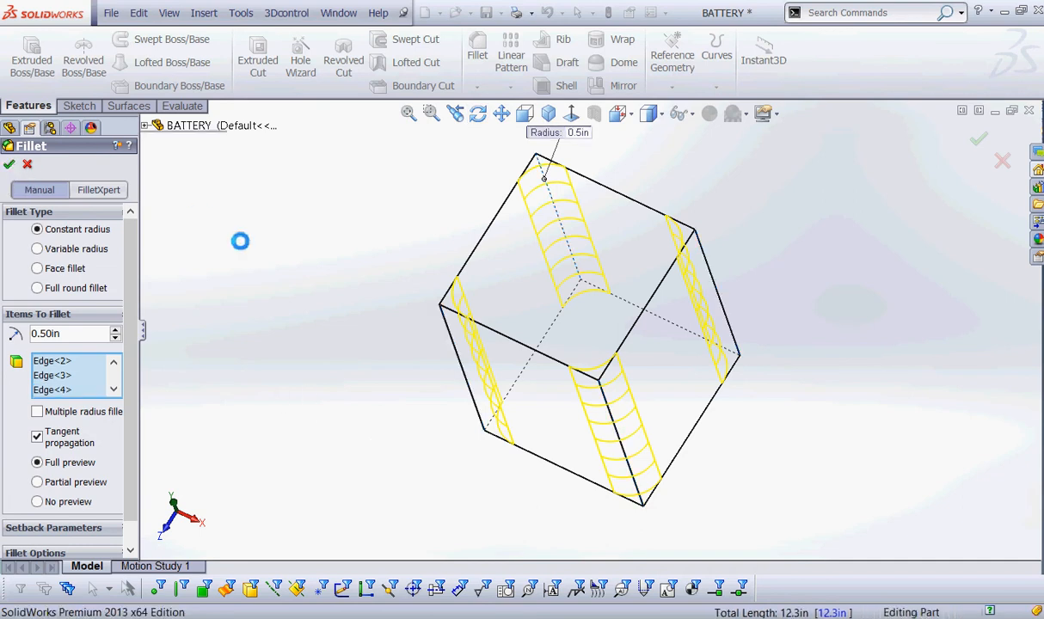
Change the display style to Shaded With Edges and rename the fillet feature as SideFillets
{"action": "left_click", "coordinate": [667, 115]}
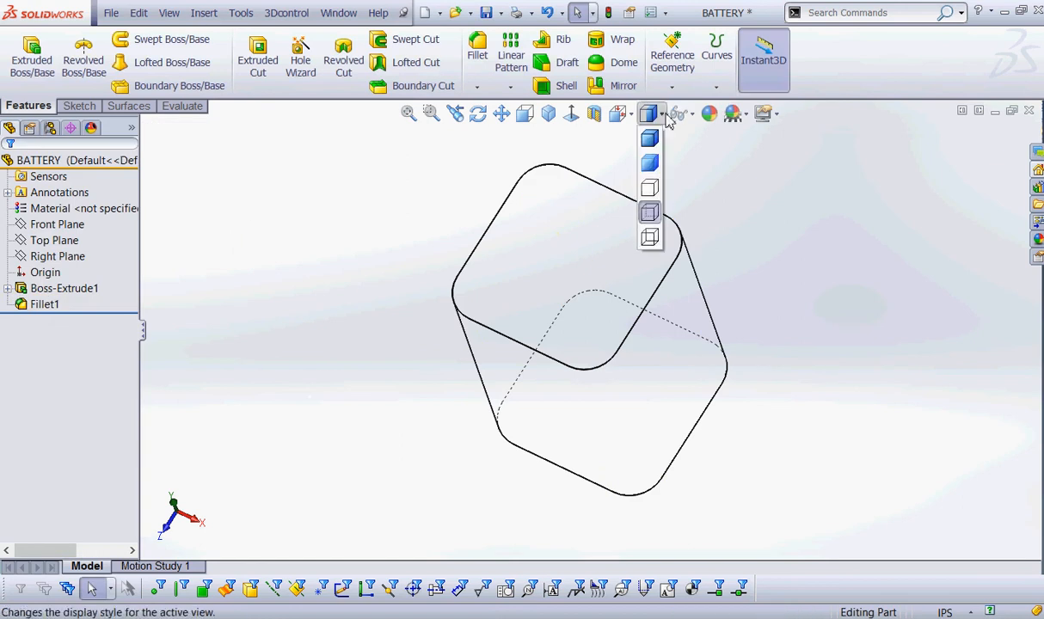
{"action": "left_click", "coordinate": [651, 139]}
{"action": "left_click", "coordinate": [48, 308]}
{"action": "left_click", "coordinate": [46, 305]}
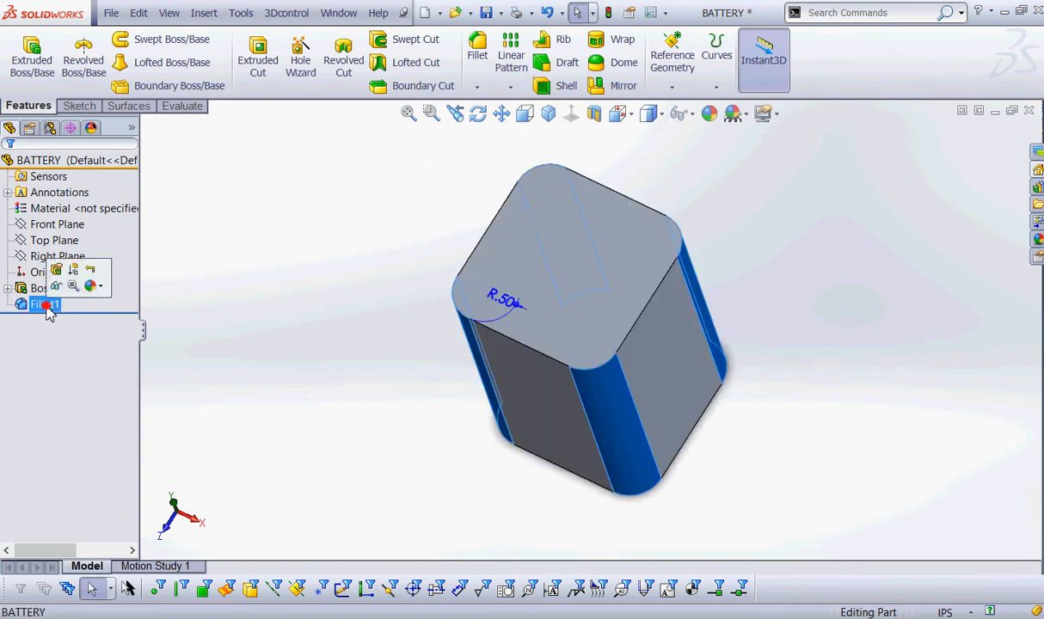
{"action": "type", "text": "sIDE"}
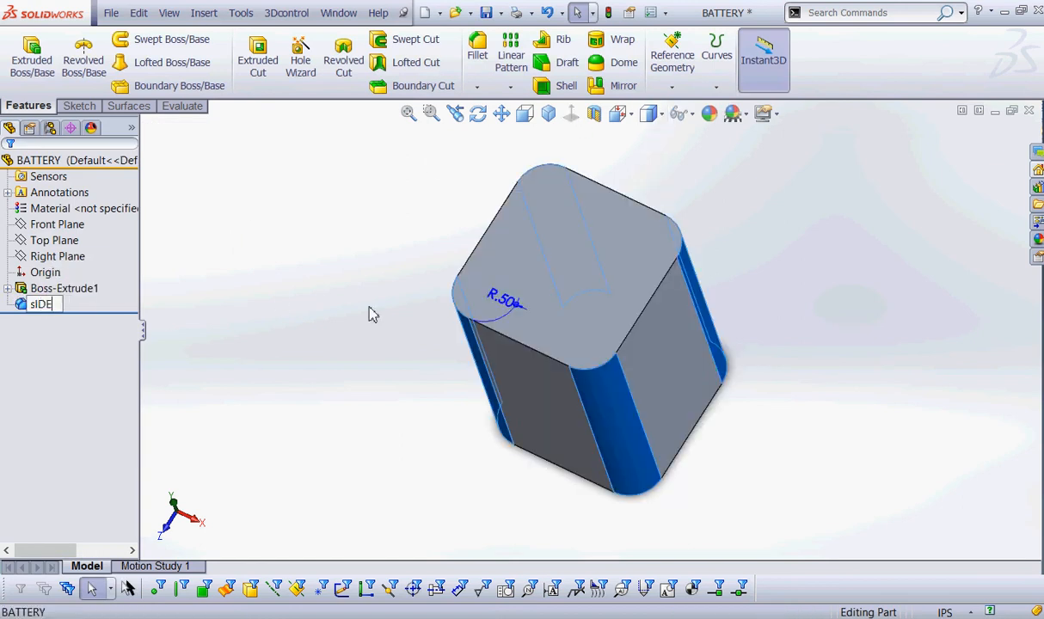
{"action": "key", "text": "BackSpace"}
{"action": "key", "text": "BackSpace"}
{"action": "key", "text": "BackSpace"}
{"action": "key", "text": "BackSpace"}
{"action": "type", "text": "Side R"}
{"action": "key", "text": "Return"}
{"action": "type", "text": "llets"}
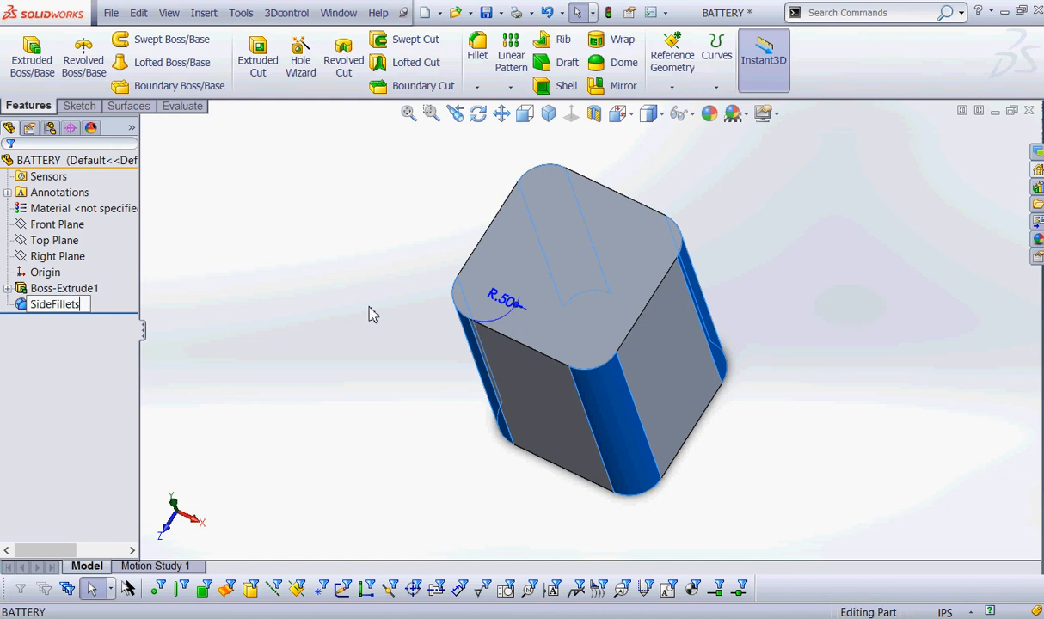
{"action": "key", "text": "Return"}
{"action": "left_click", "coordinate": [345, 246]}
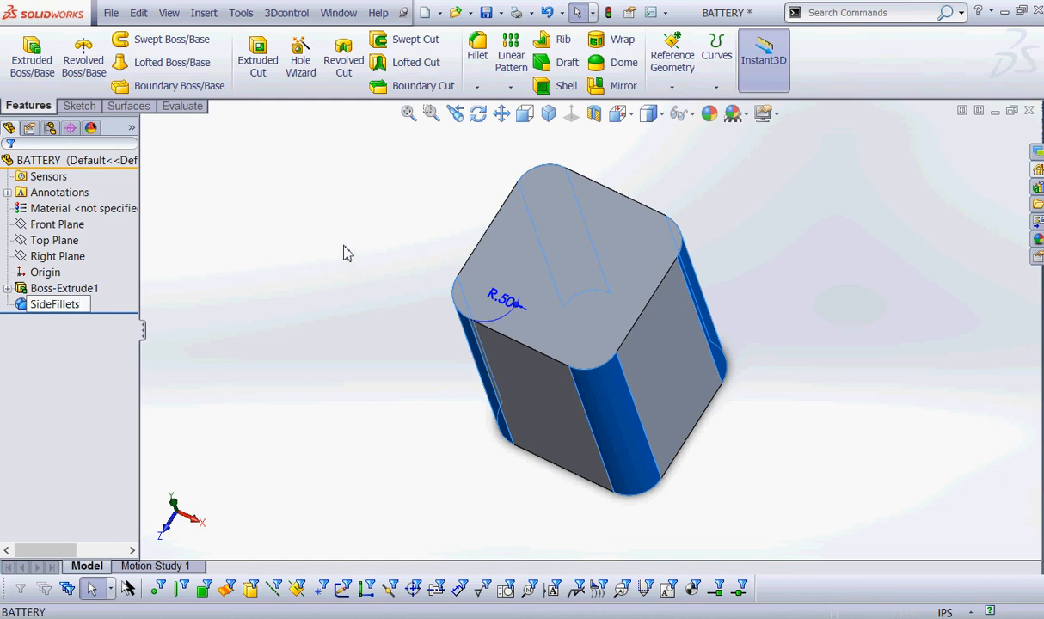
Set the part to the isometric view and save it
{"action": "left_click", "coordinate": [549, 113]}
{"action": "left_click", "coordinate": [486, 13]}
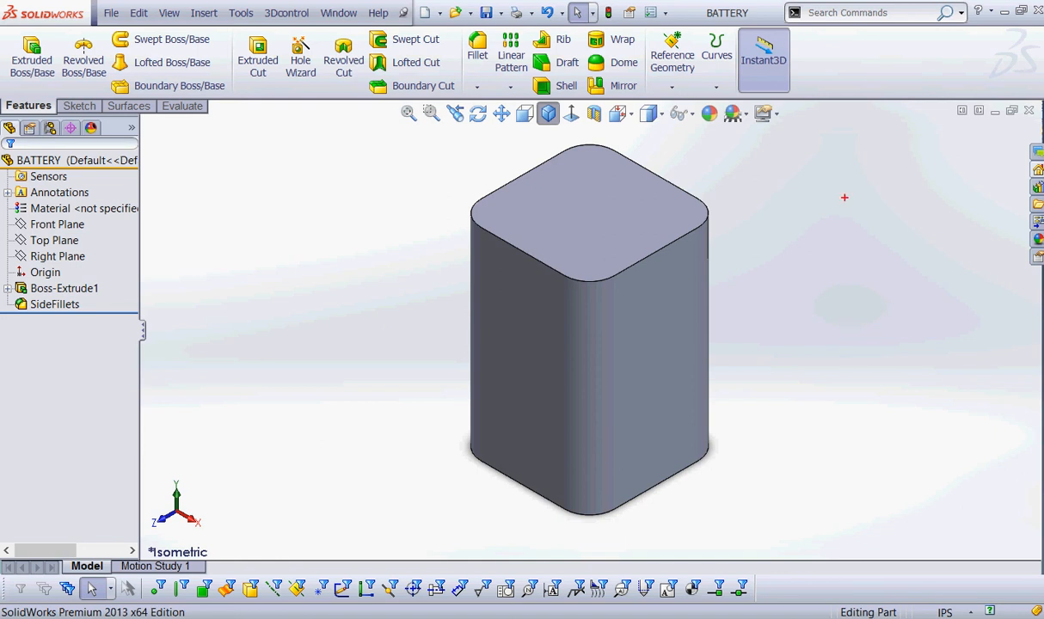
{"action": "mouse_move", "coordinate": [506, 206]}
{"action": "left_mouse_down"}
{"action": "mouse_move", "coordinate": [575, 158]}
{"action": "mouse_move", "coordinate": [636, 173]}
{"action": "left_mouse_up"}
{"action": "mouse_move", "coordinate": [676, 205]}
{"action": "left_mouse_down"}
{"action": "mouse_move", "coordinate": [618, 240]}
{"action": "mouse_move", "coordinate": [525, 248]}
{"action": "mouse_move", "coordinate": [502, 175]}
{"action": "mouse_move", "coordinate": [514, 165]}
{"action": "mouse_move", "coordinate": [524, 174]}
{"action": "mouse_move", "coordinate": [510, 173]}
{"action": "left_mouse_up"}
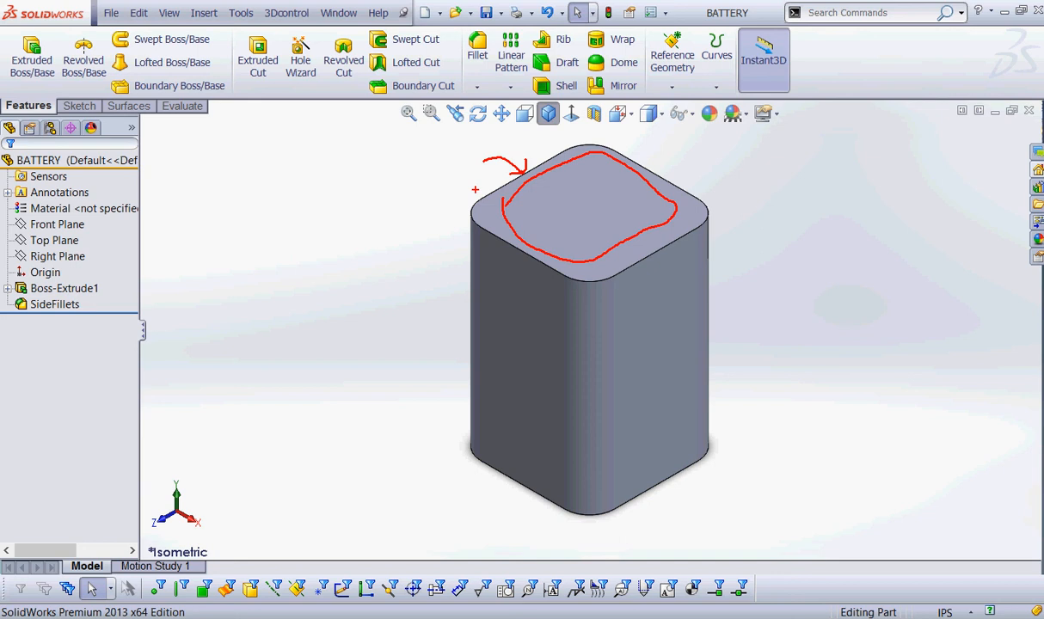
{"action": "key", "text": "Escape"}
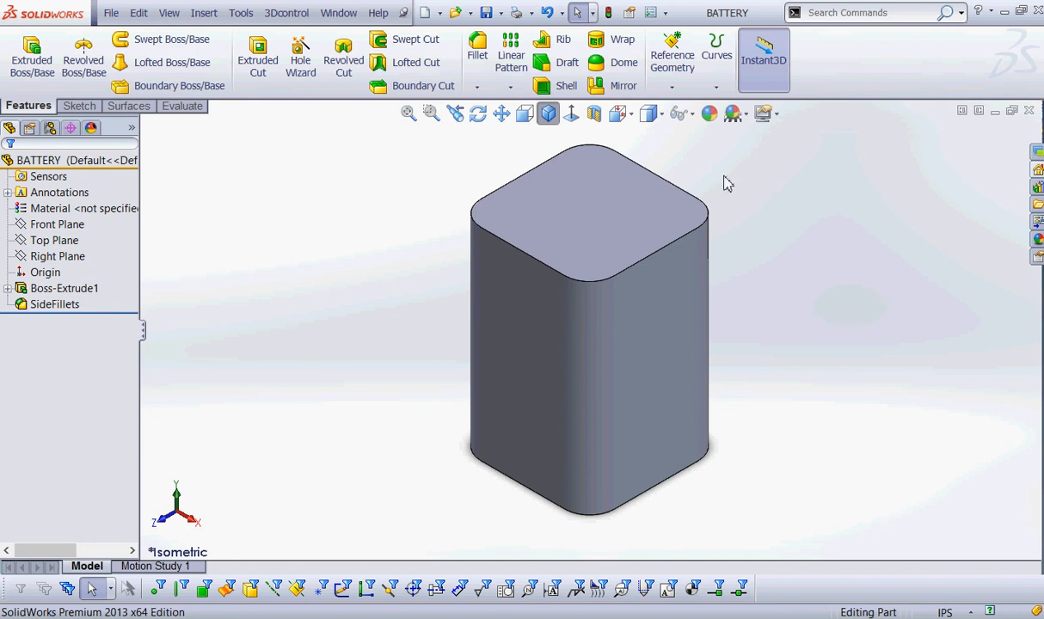
Start a new sketch on the top face of the filleted block
{"action": "left_click", "coordinate": [605, 201]}
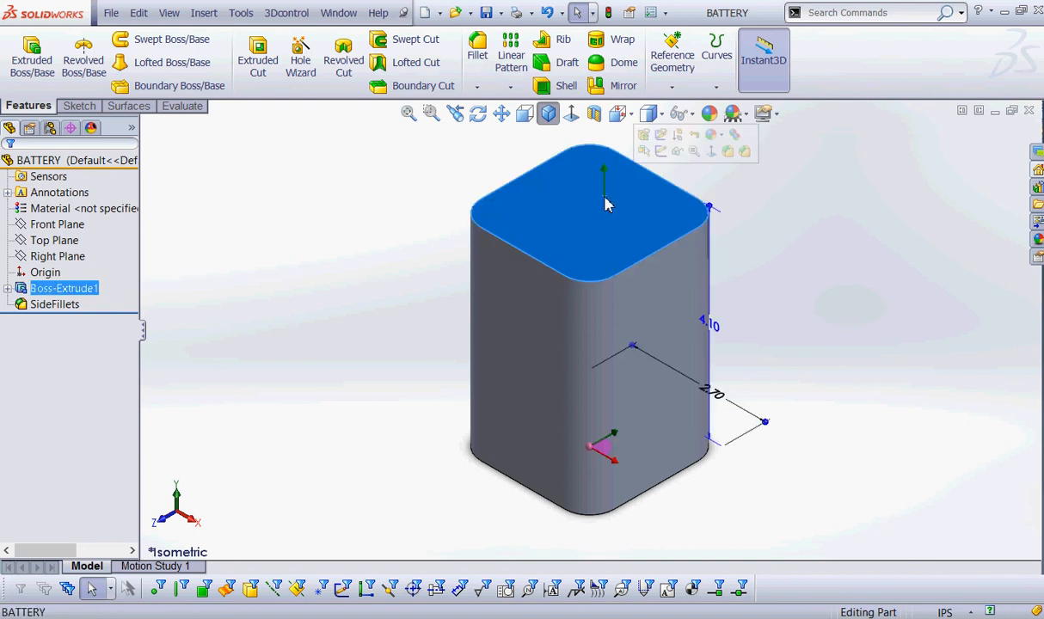
{"action": "left_click", "coordinate": [662, 153]}
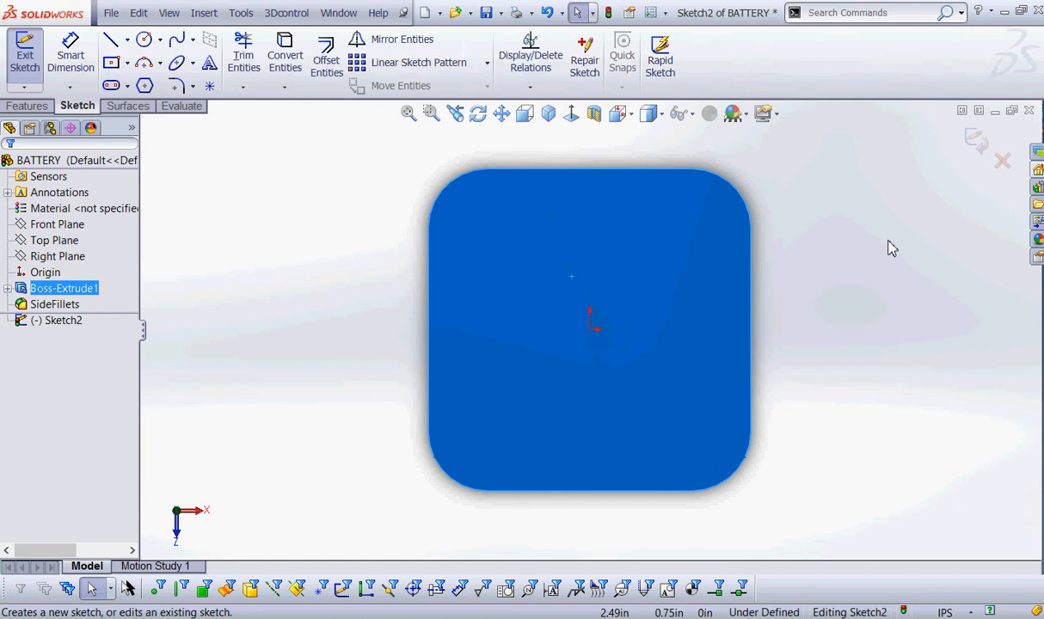
{"action": "middle_click_drag", "start_coordinate": [892, 249], "coordinate": [791, 320]}
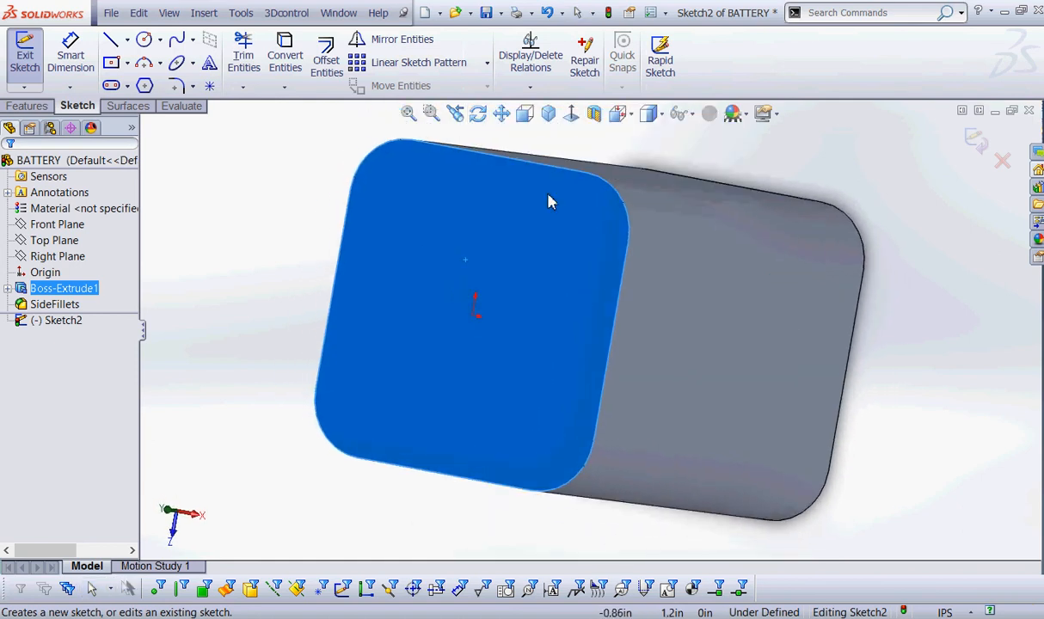
Try to offset the top face's outline inward by 0.15 in, and undo each attempt
{"action": "left_click", "coordinate": [327, 69]}
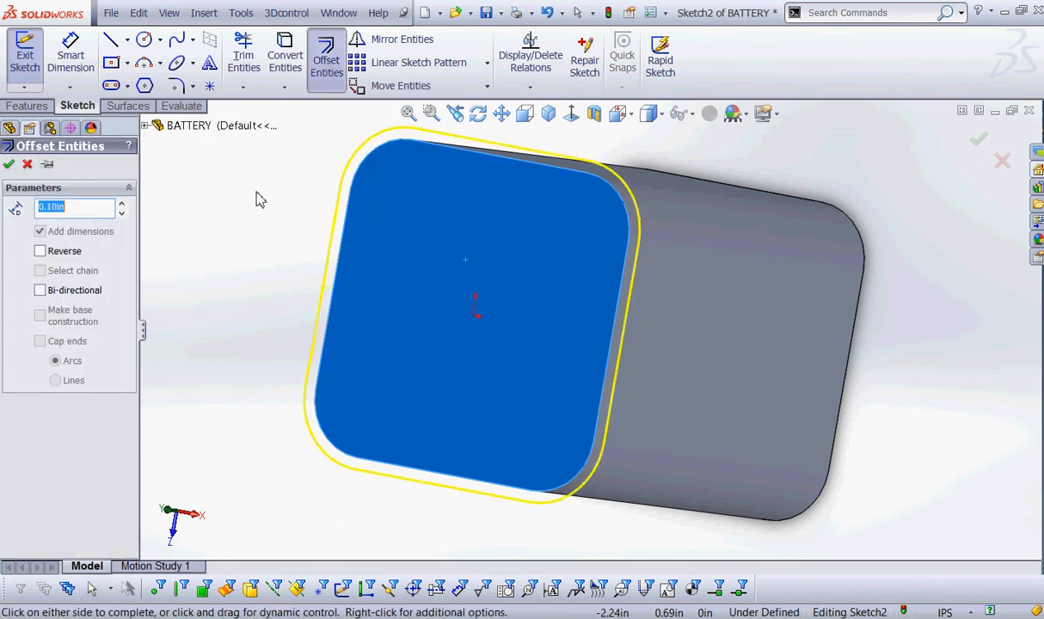
{"action": "left_click", "coordinate": [40, 251]}
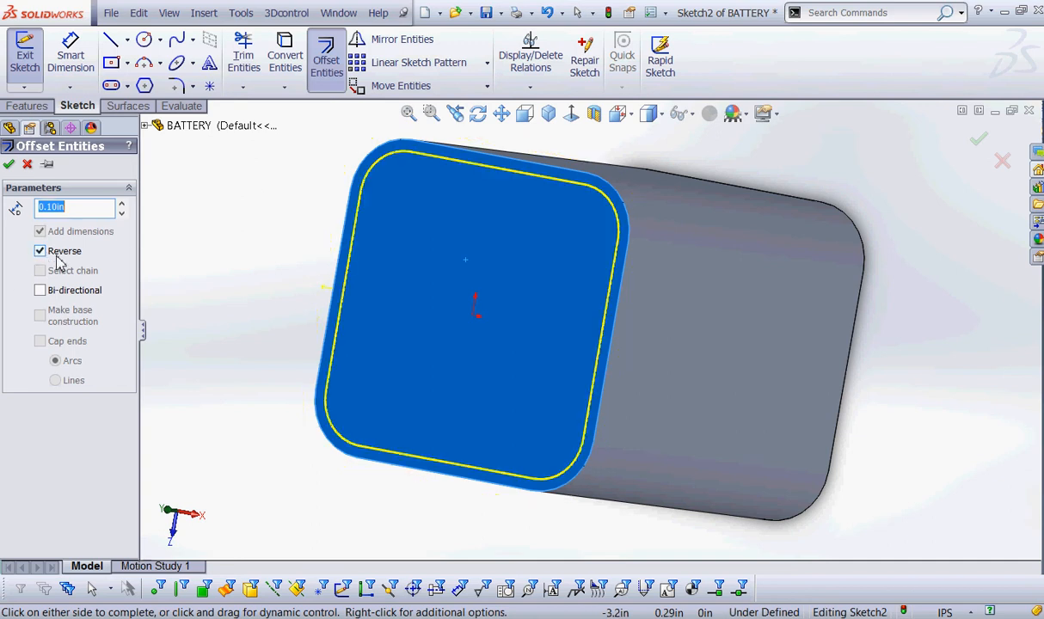
{"action": "type", "text": ".15"}
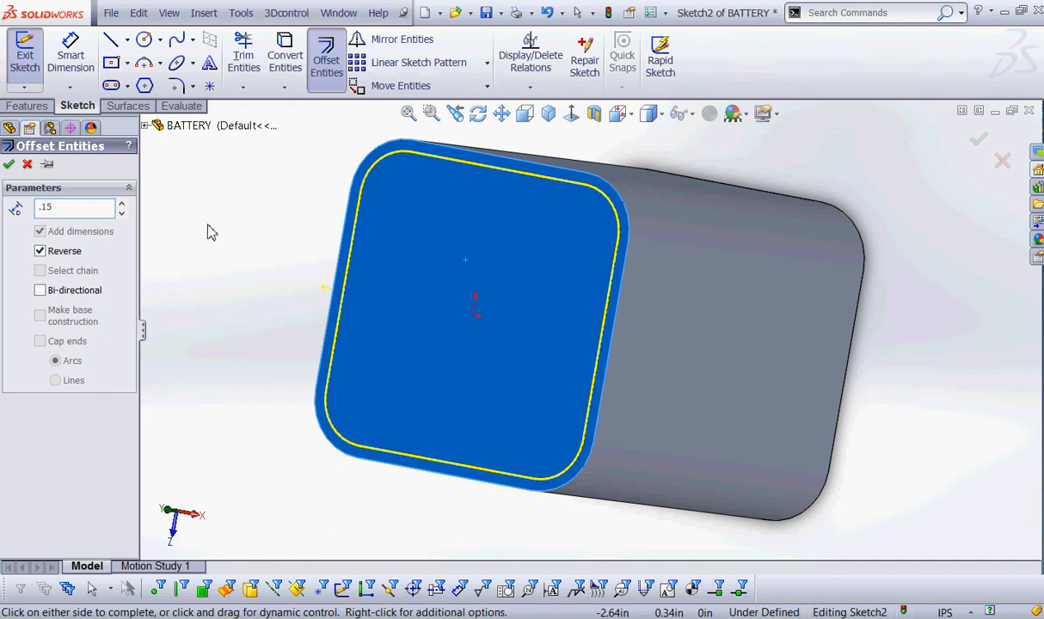
{"action": "key", "text": "Return"}
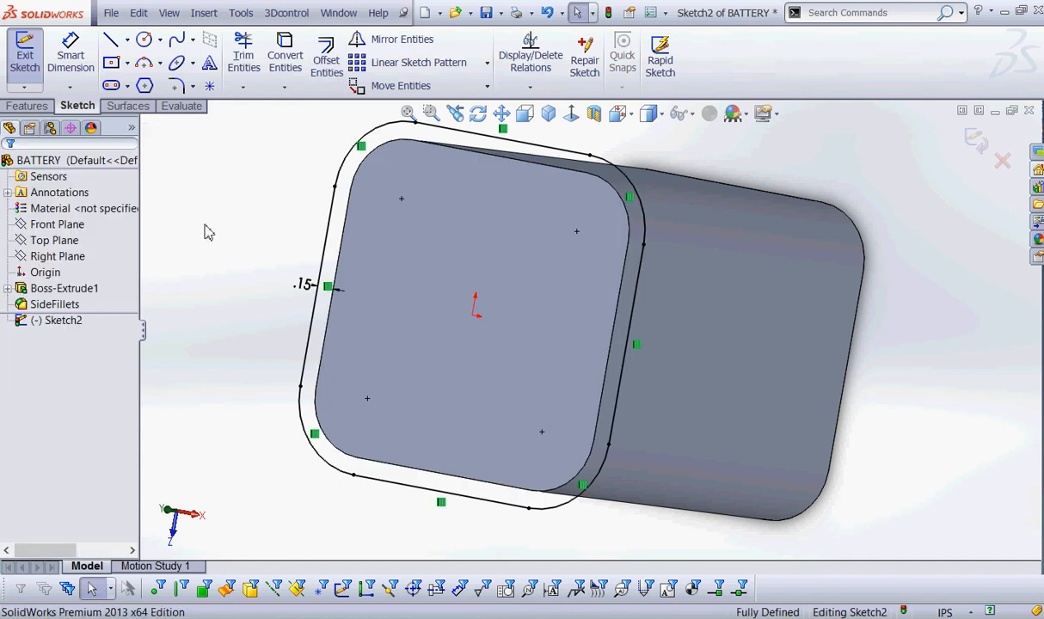
{"action": "mouse_move", "coordinate": [235, 188]}
{"action": "middle_mouse_down"}
{"action": "mouse_move", "coordinate": [252, 224]}
{"action": "mouse_move", "coordinate": [322, 226]}
{"action": "middle_mouse_up"}
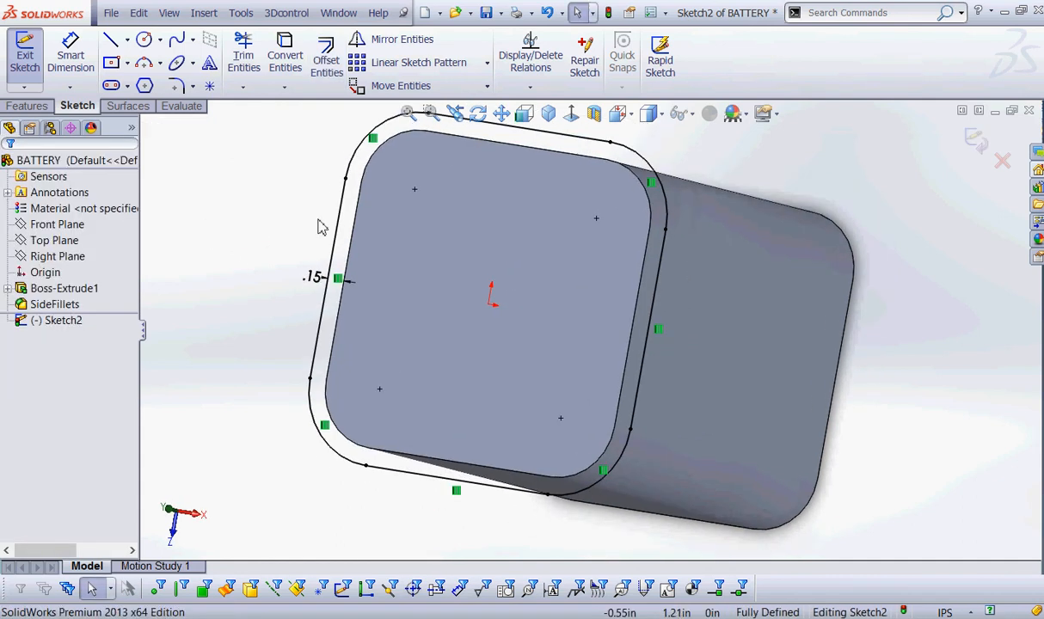
{"action": "left_click", "coordinate": [546, 12]}
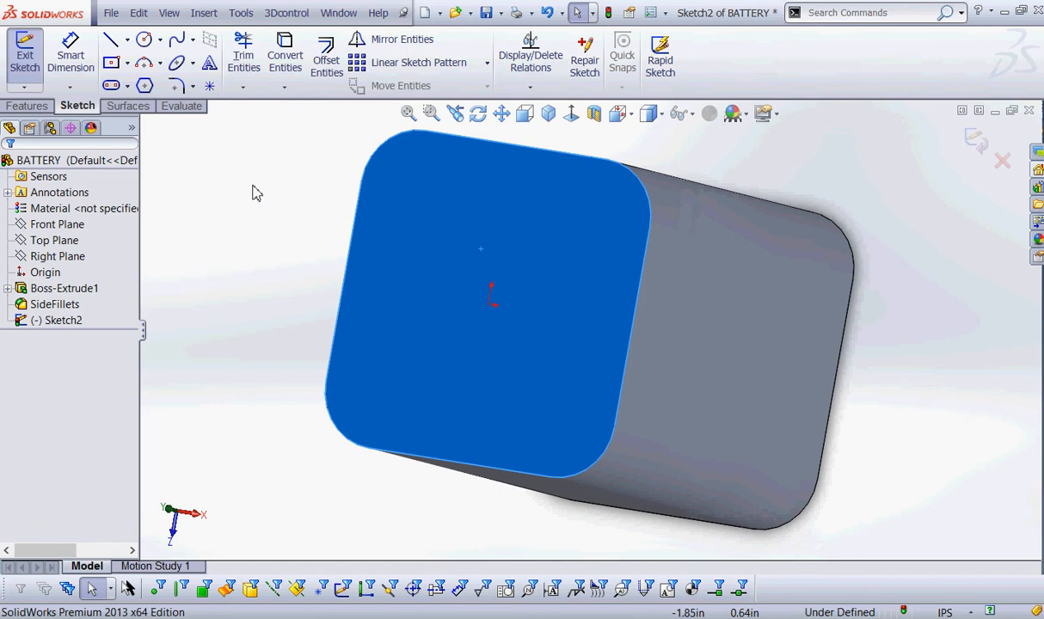
{"action": "left_click", "coordinate": [331, 61]}
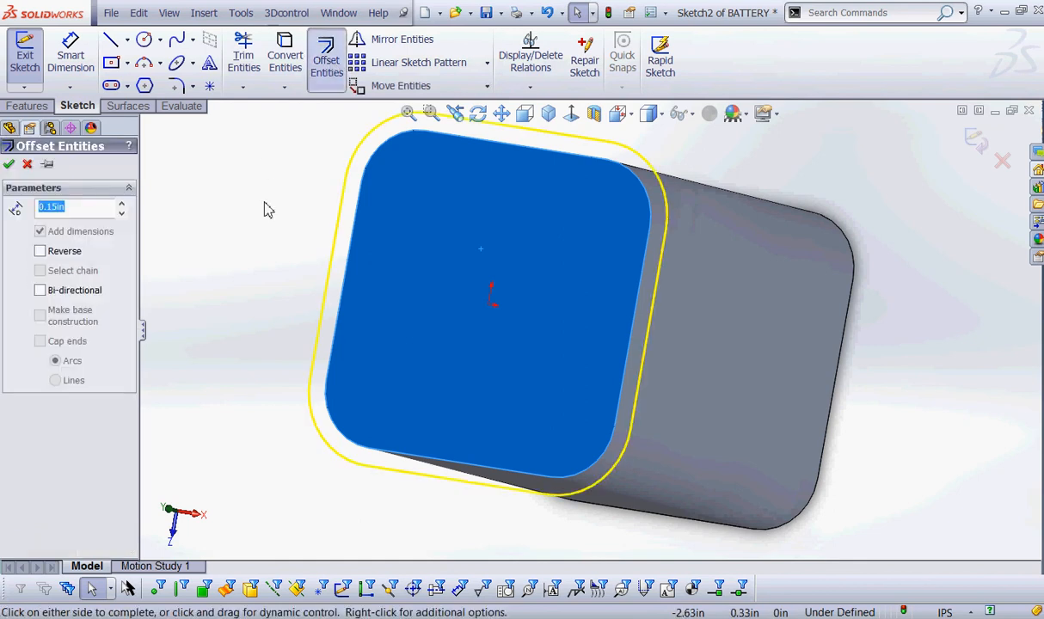
{"action": "left_click", "coordinate": [39, 250]}
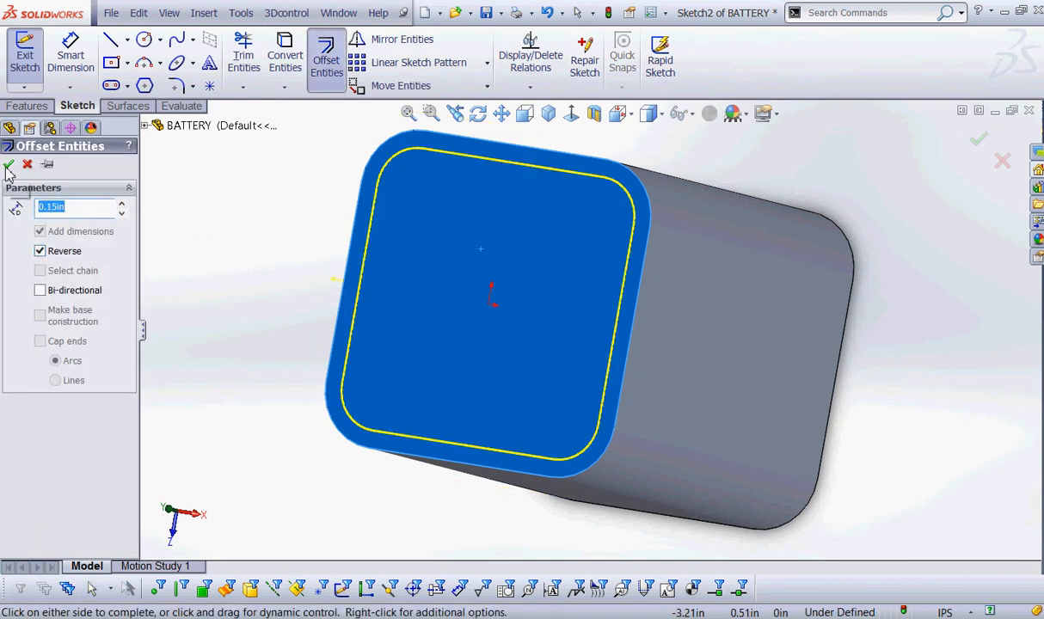
{"action": "left_click", "coordinate": [206, 202]}
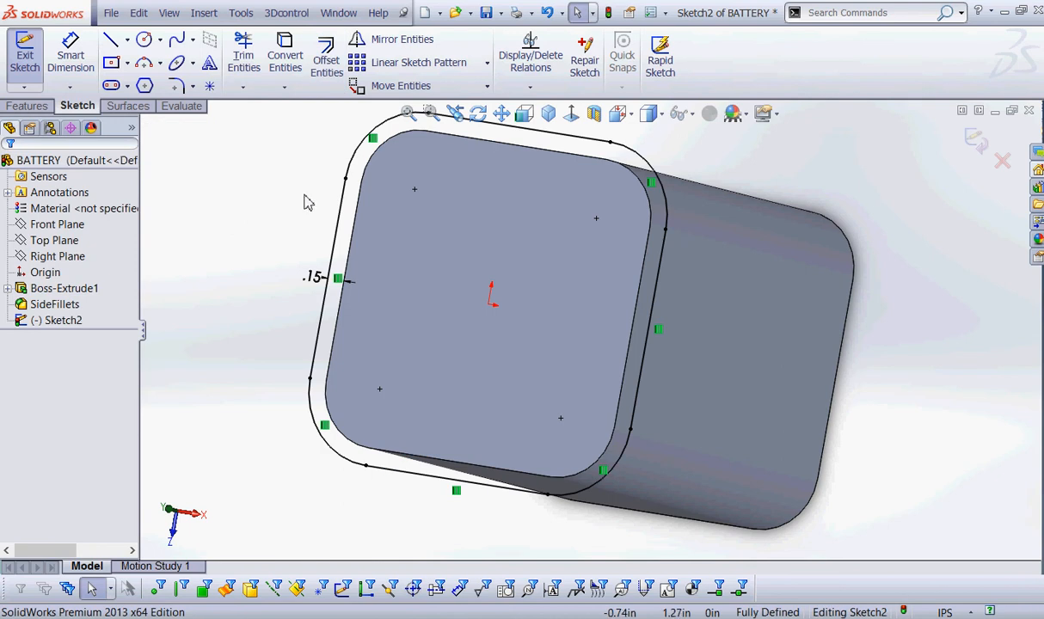
{"action": "left_click", "coordinate": [549, 13]}
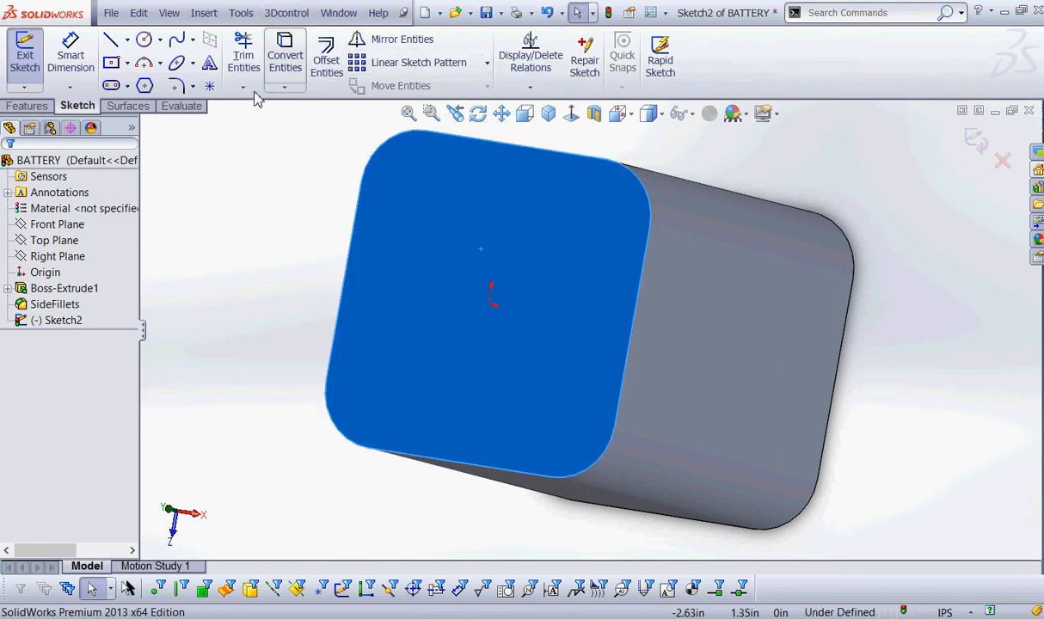
Offset the top face's outline inward by 0.15 in, using the reversed direction
{"action": "left_click", "coordinate": [327, 61]}
{"action": "left_click", "coordinate": [40, 251]}
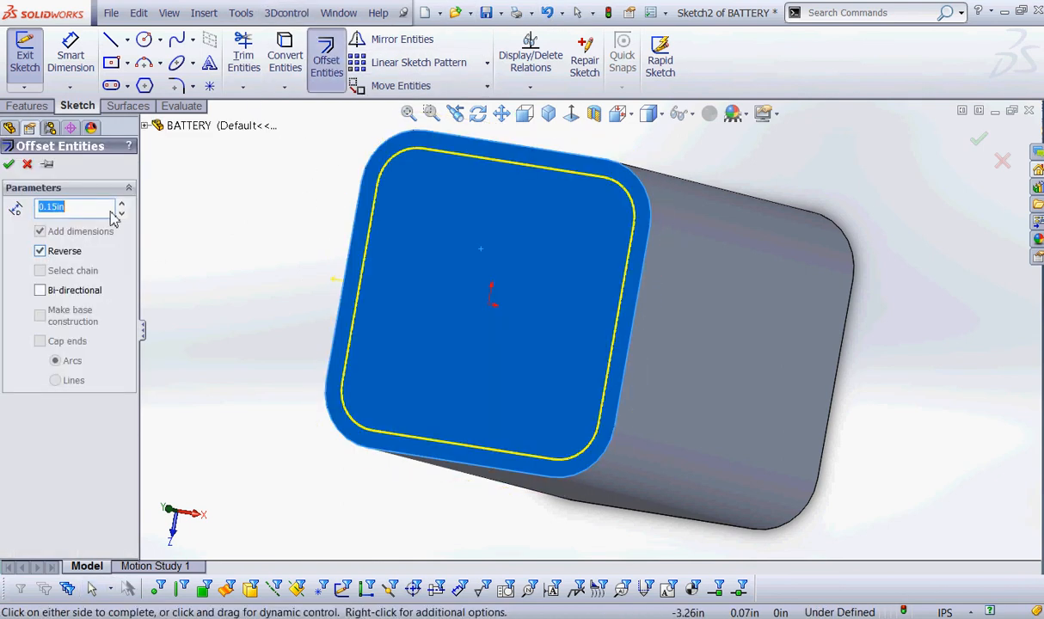
{"action": "left_click", "coordinate": [9, 166]}
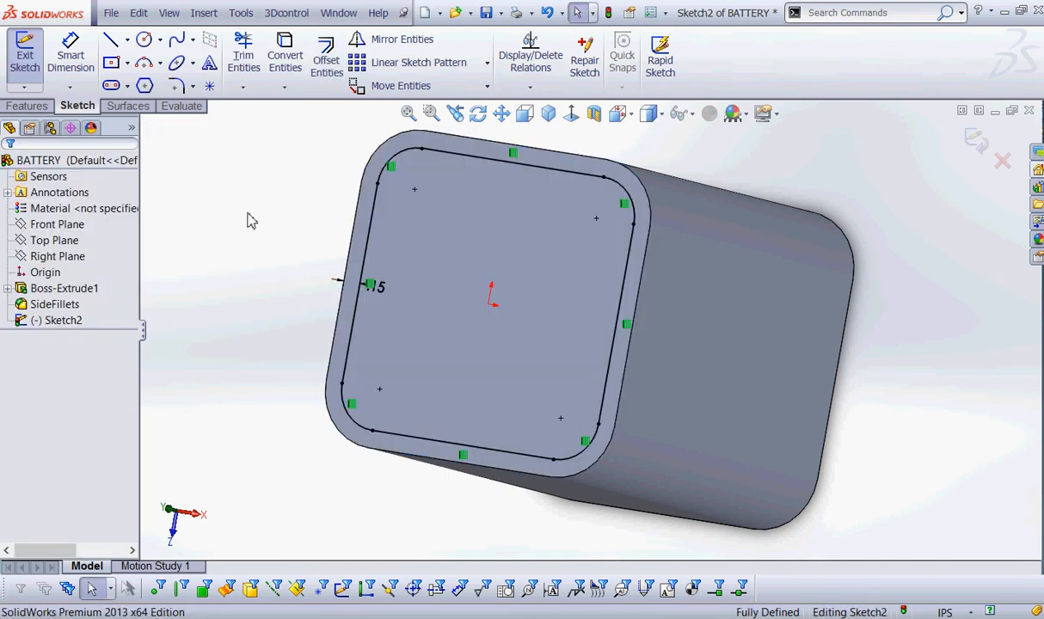
{"action": "mouse_move", "coordinate": [280, 226]}
{"action": "middle_mouse_down"}
{"action": "mouse_move", "coordinate": [248, 238]}
{"action": "mouse_move", "coordinate": [257, 233]}
{"action": "mouse_move", "coordinate": [221, 277]}
{"action": "mouse_move", "coordinate": [215, 269]}
{"action": "middle_mouse_up"}
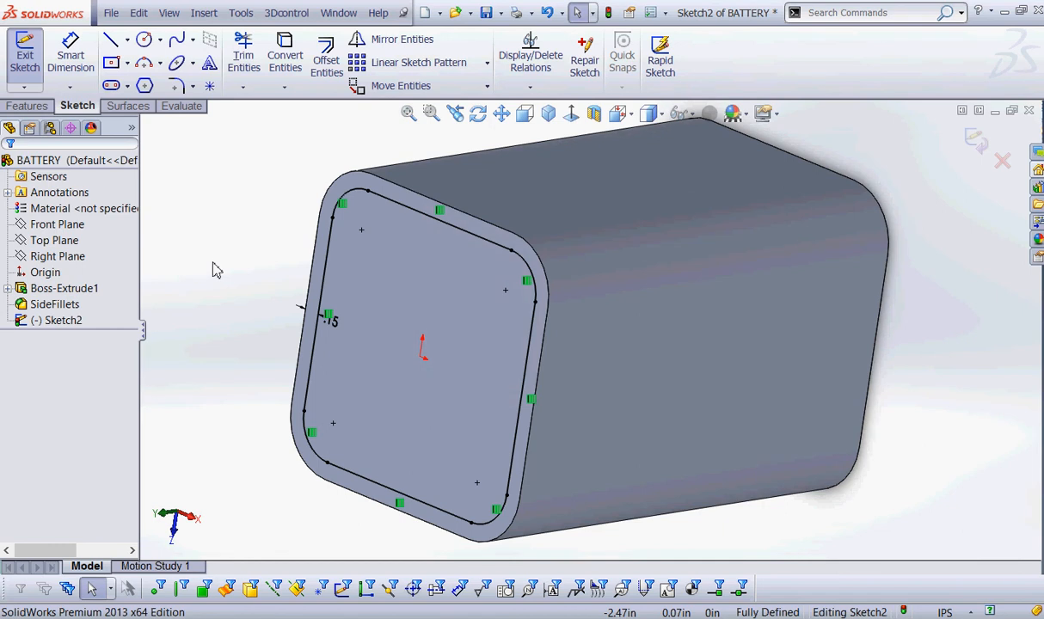
Undo the last offset and recreate it 0.15 in inward from the top face's outline with the direction reversed
{"action": "left_click", "coordinate": [548, 14]}
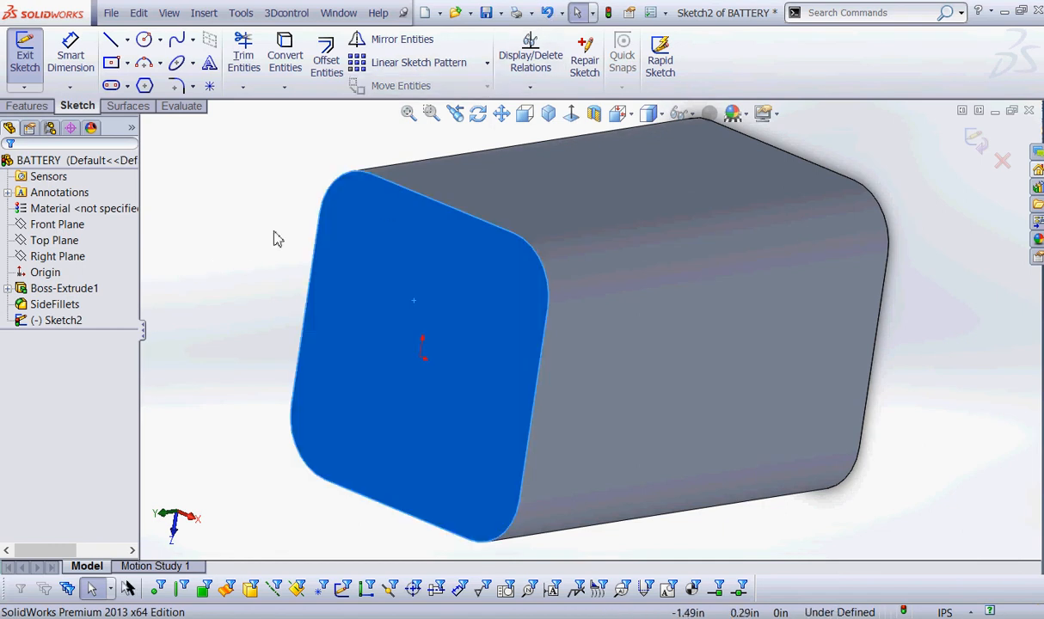
{"action": "left_click", "coordinate": [326, 61]}
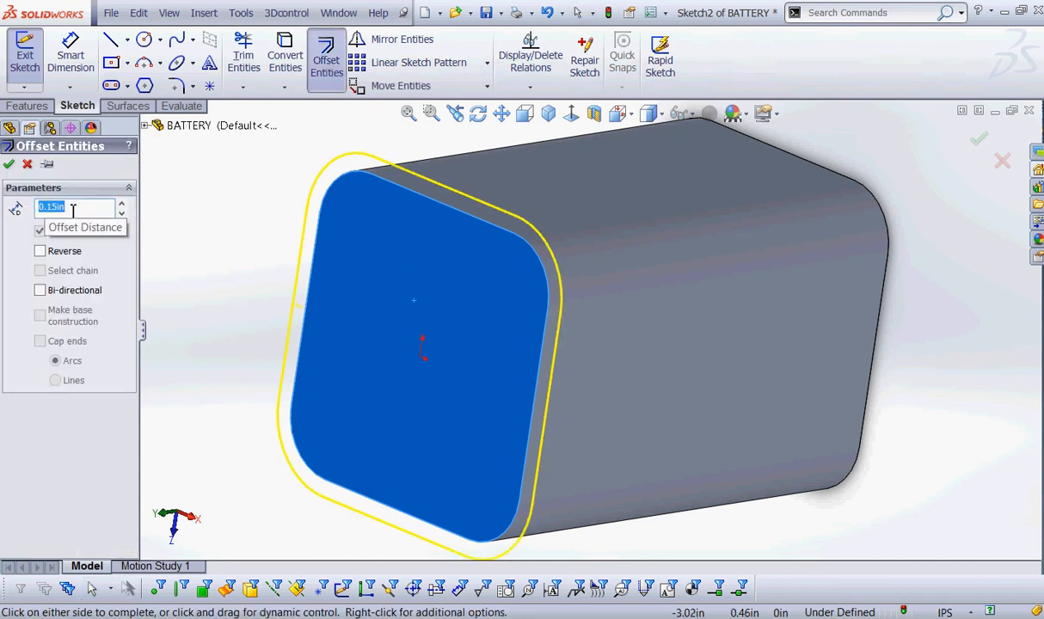
{"action": "left_click", "coordinate": [39, 250]}
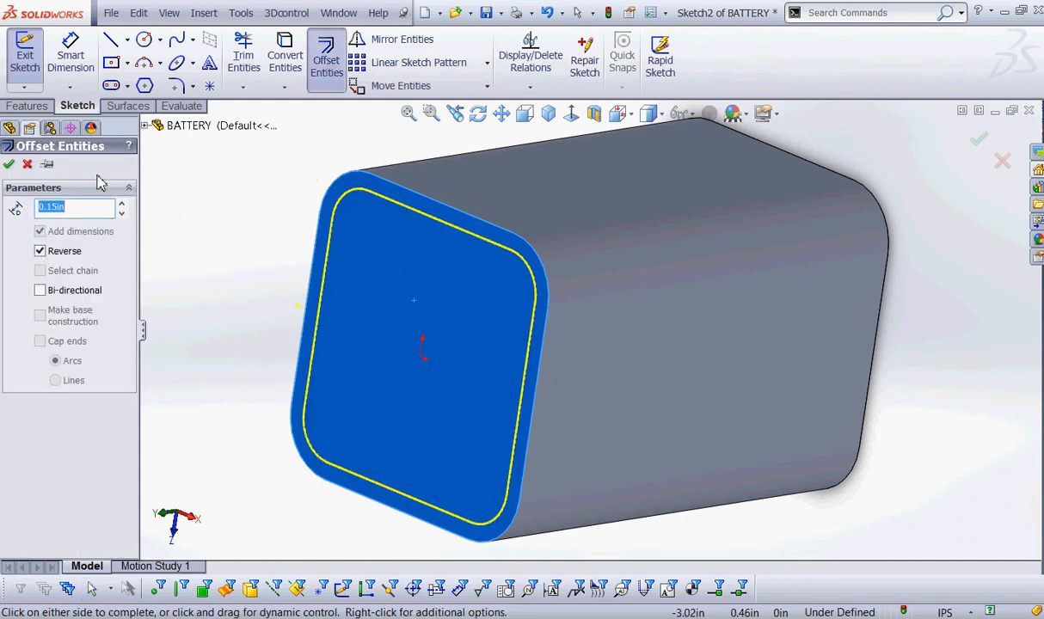
{"action": "left_click", "coordinate": [8, 166]}
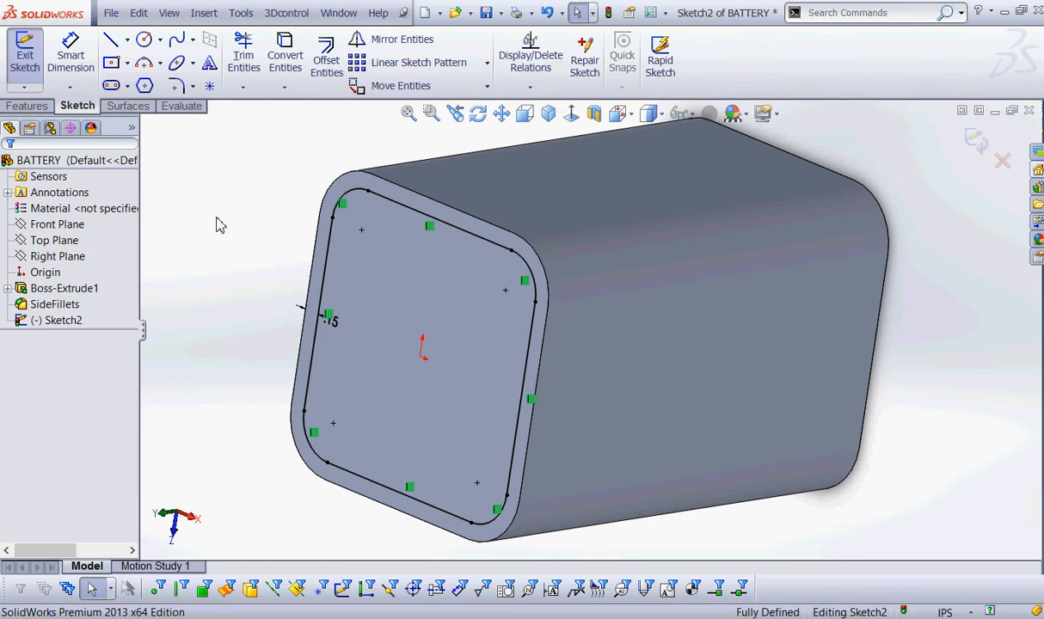
Cut the inset profile 0.20 in deep into the top of the block as a blind extruded cut
{"action": "left_click", "coordinate": [26, 105]}
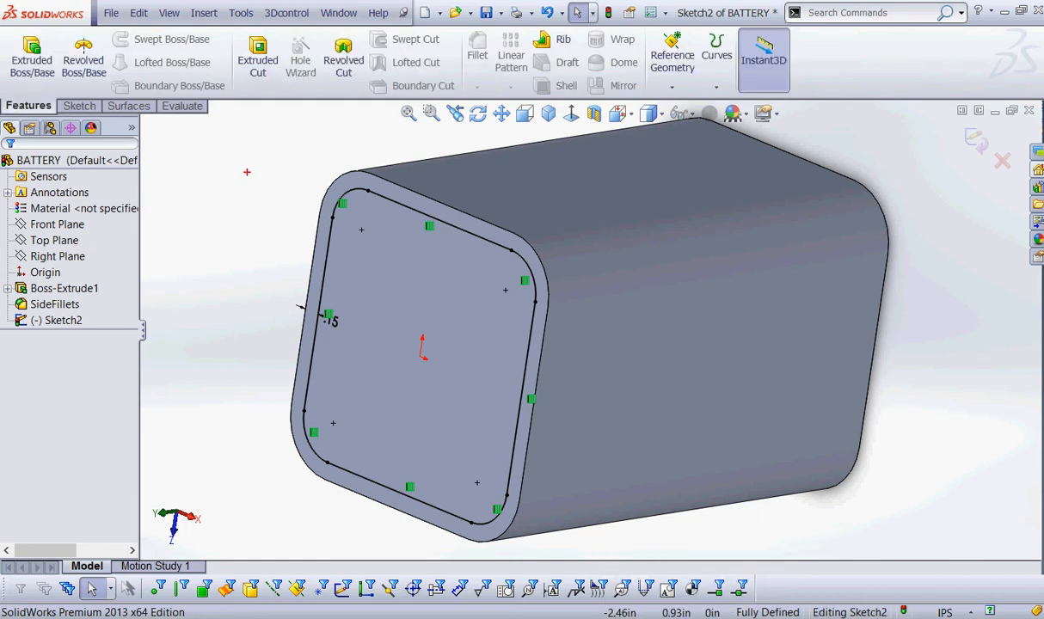
{"action": "mouse_move", "coordinate": [61, 95]}
{"action": "left_mouse_down"}
{"action": "mouse_move", "coordinate": [3, 117]}
{"action": "mouse_move", "coordinate": [54, 84]}
{"action": "left_mouse_up"}
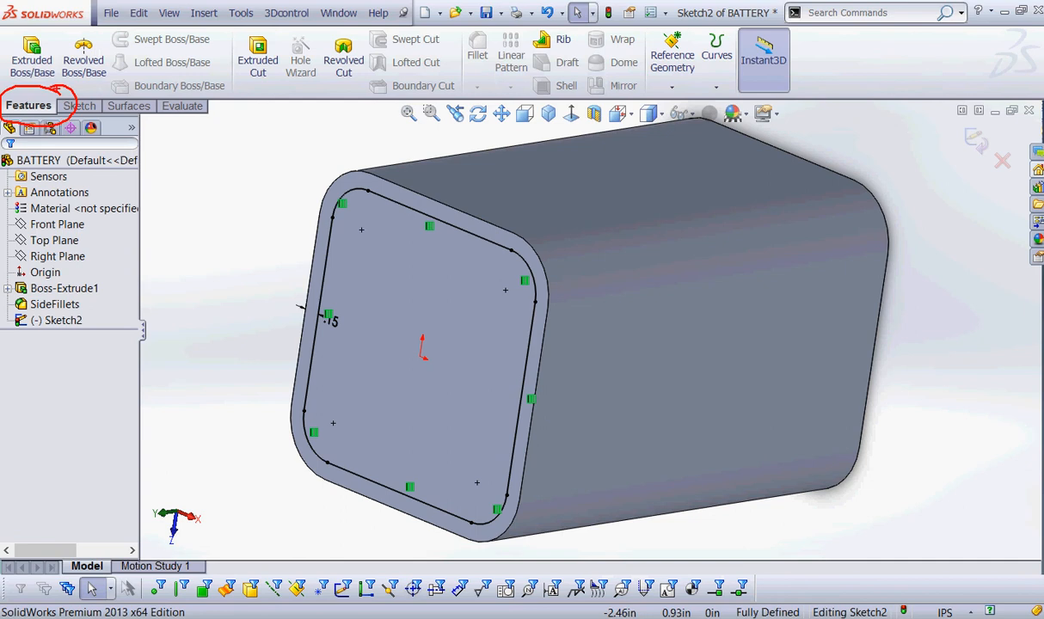
{"action": "mouse_move", "coordinate": [277, 38]}
{"action": "left_mouse_down"}
{"action": "mouse_move", "coordinate": [215, 54]}
{"action": "mouse_move", "coordinate": [278, 41]}
{"action": "left_mouse_up"}
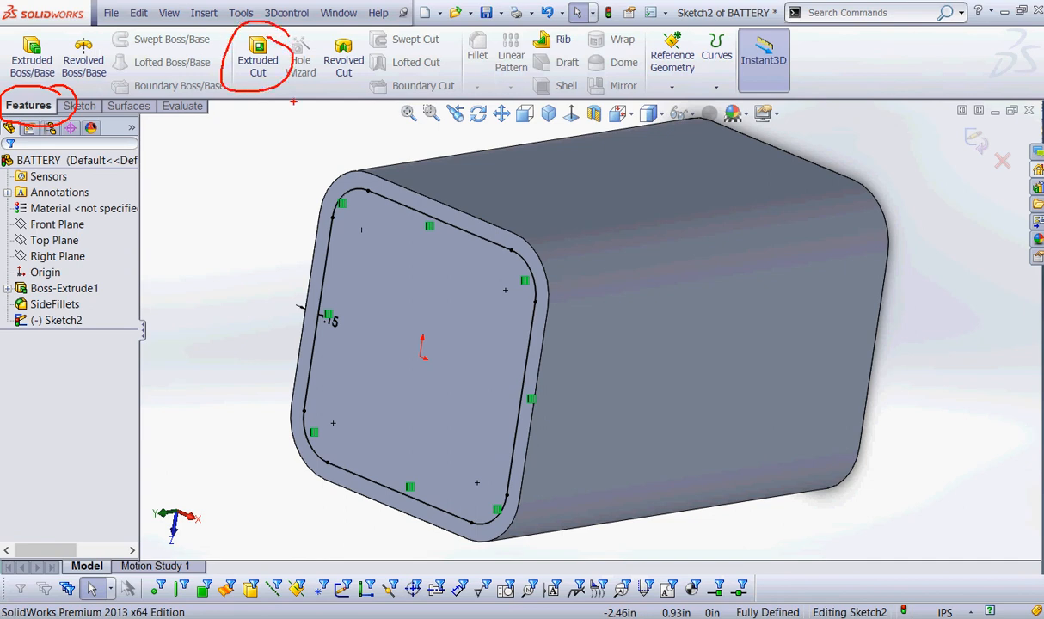
{"action": "mouse_move", "coordinate": [360, 228]}
{"action": "left_mouse_down"}
{"action": "mouse_move", "coordinate": [391, 222]}
{"action": "mouse_move", "coordinate": [410, 316]}
{"action": "mouse_move", "coordinate": [357, 381]}
{"action": "mouse_move", "coordinate": [415, 399]}
{"action": "left_mouse_up"}
{"action": "key", "text": "Escape"}
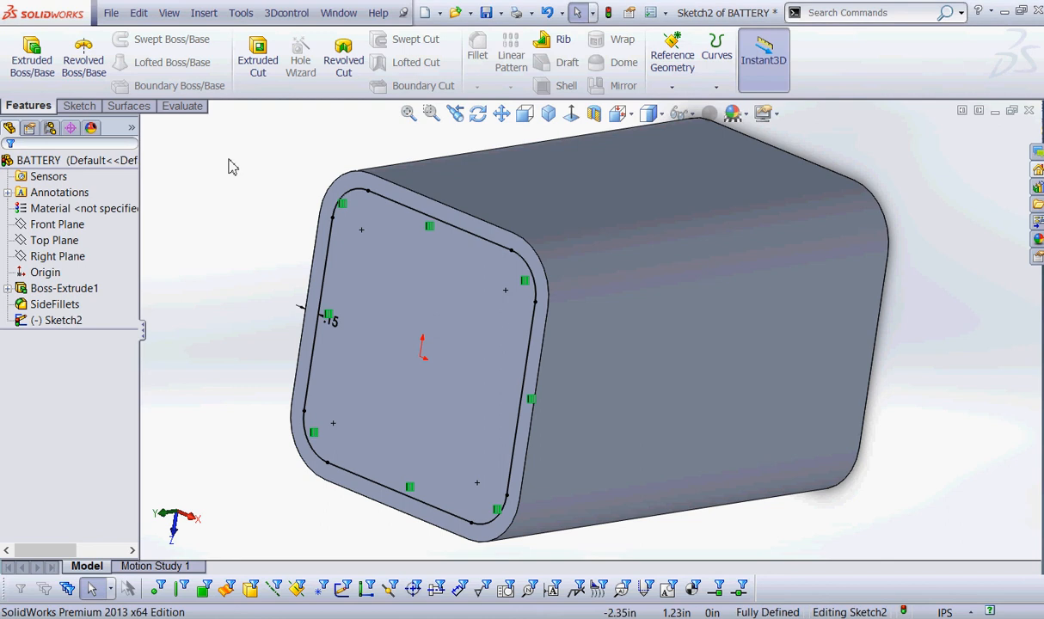
{"action": "left_click", "coordinate": [257, 62]}
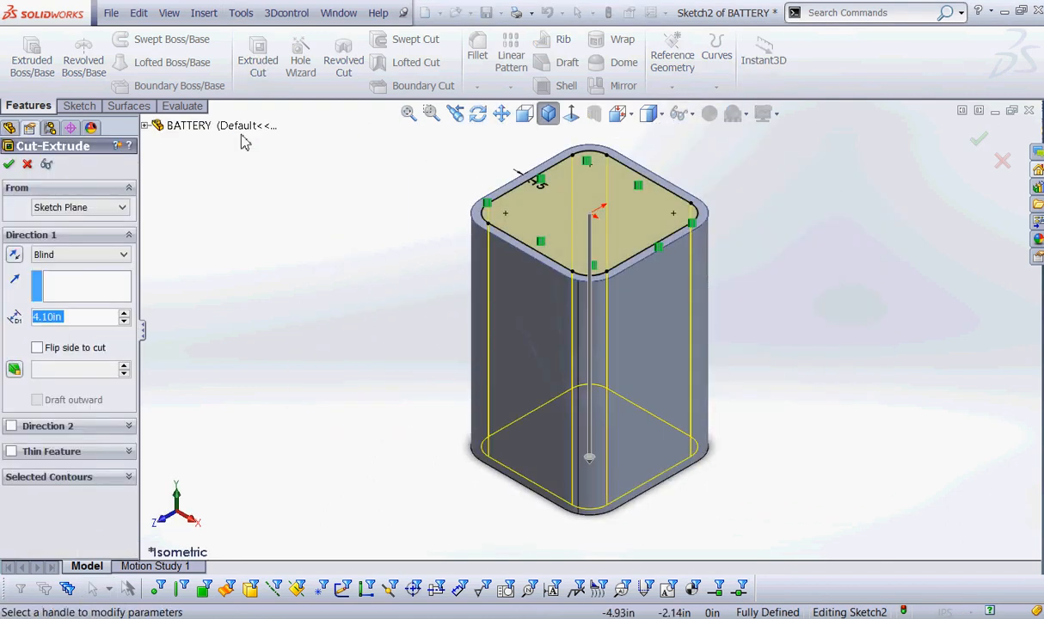
{"action": "type", "text": ".20"}
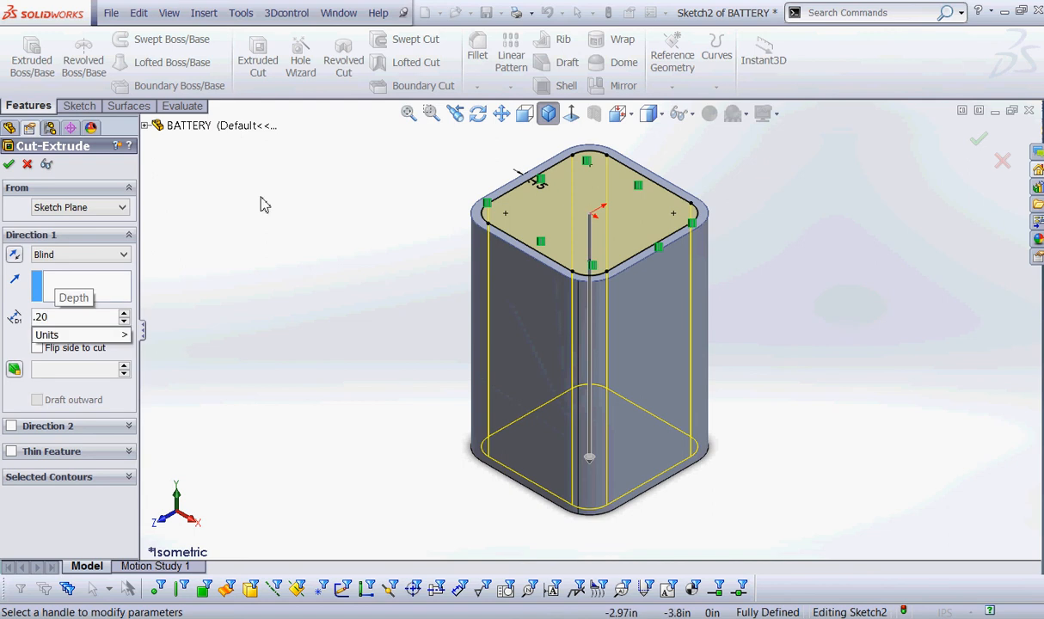
{"action": "key", "text": "Return"}
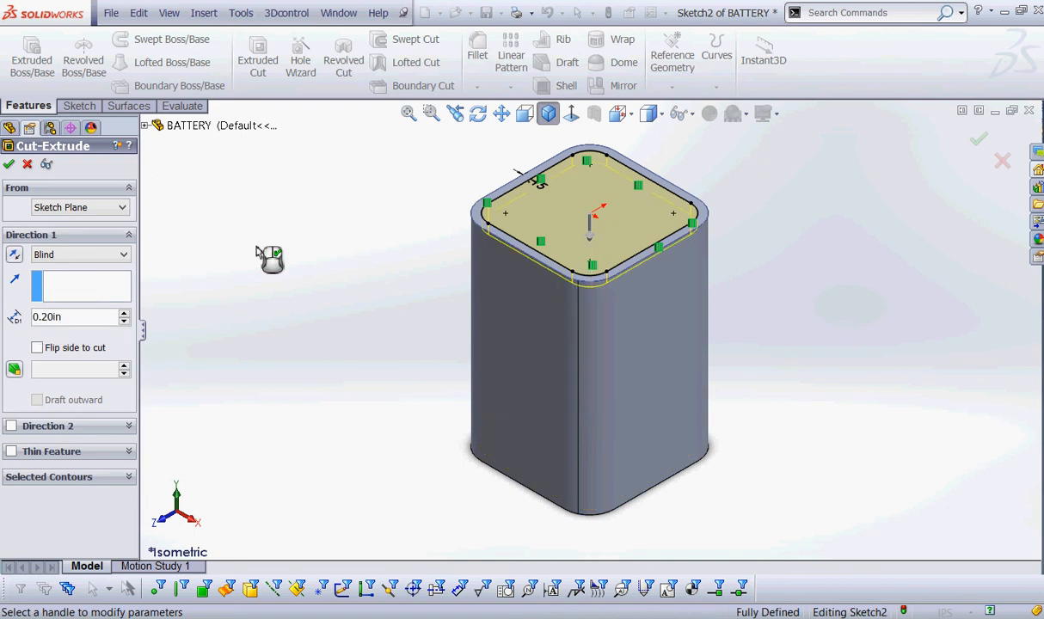
{"action": "right_click", "coordinate": [257, 247]}
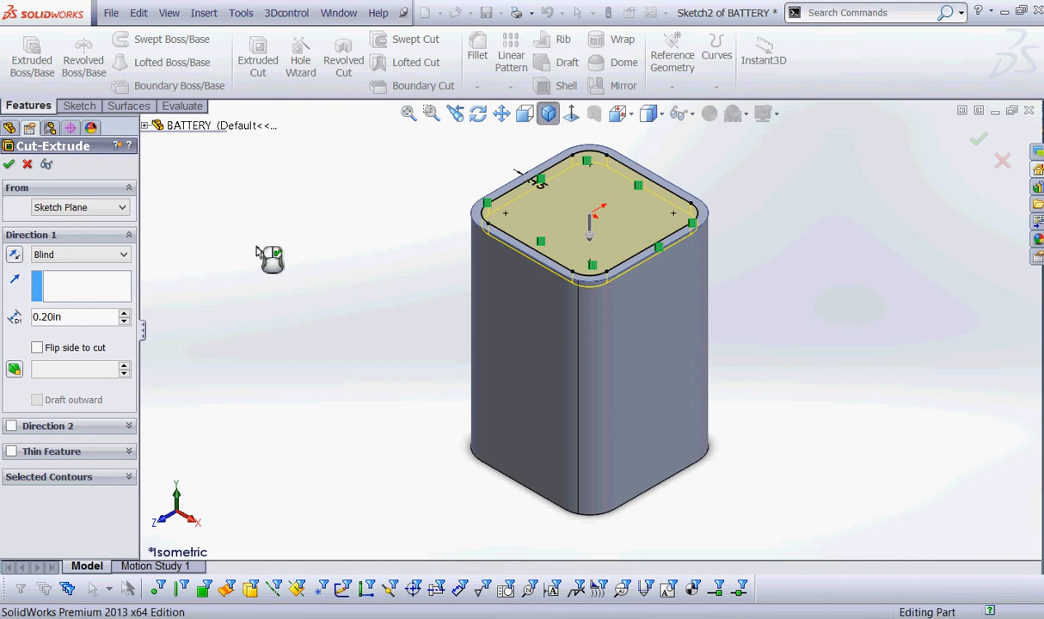
Rename the extruded cut feature as TerminalWell and save the part
{"action": "middle_click_drag", "start_coordinate": [315, 249], "coordinate": [302, 335]}
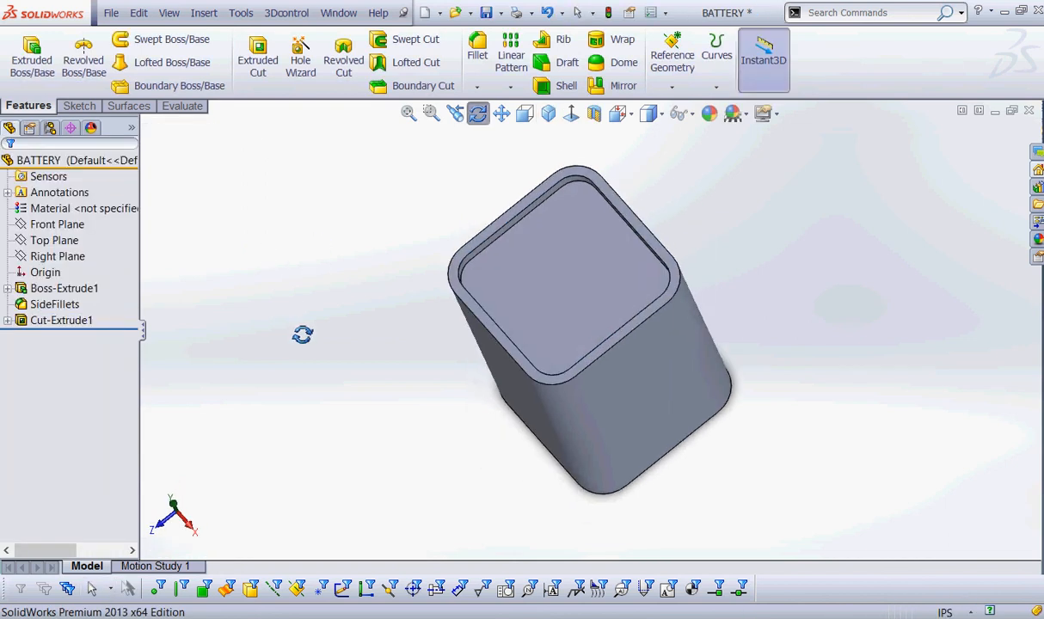
{"action": "left_click", "coordinate": [57, 320]}
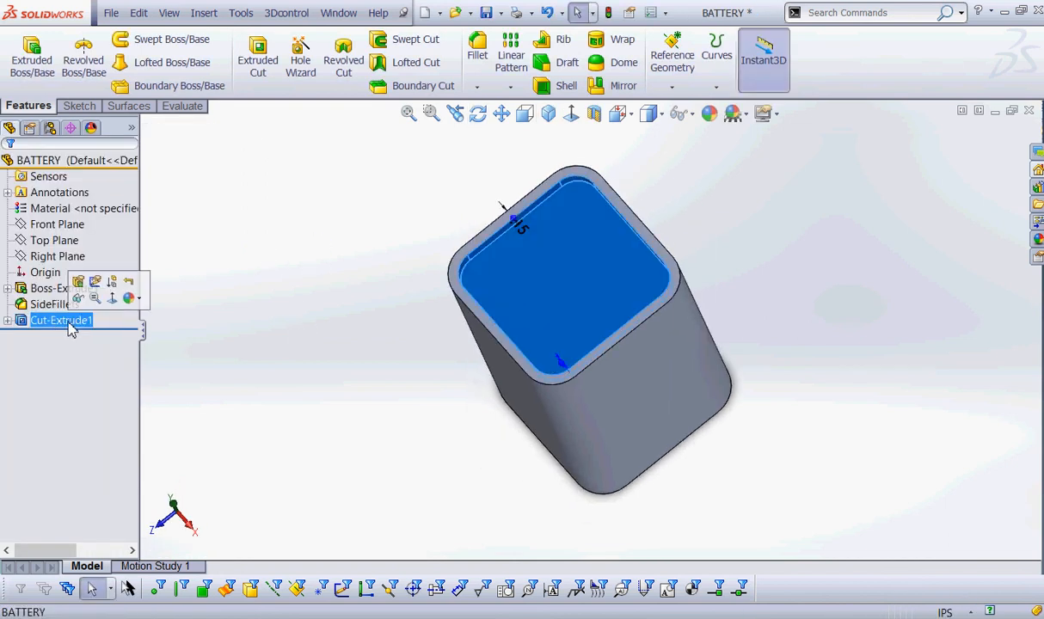
{"action": "left_click", "coordinate": [67, 320]}
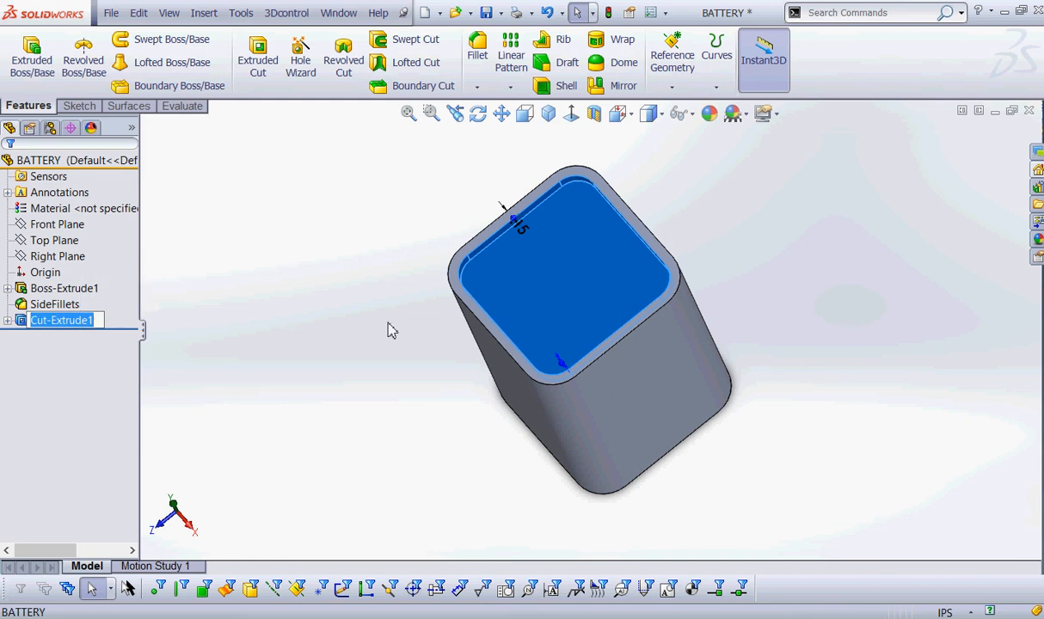
{"action": "type", "text": "TerminalWell"}
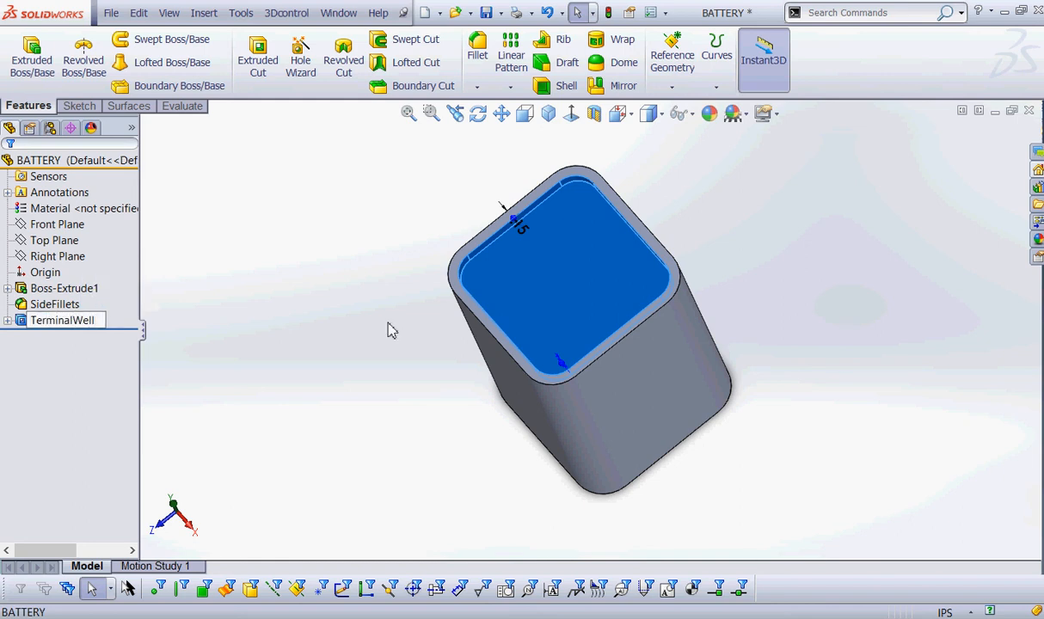
{"action": "left_click", "coordinate": [245, 205]}
{"action": "left_click", "coordinate": [487, 12]}
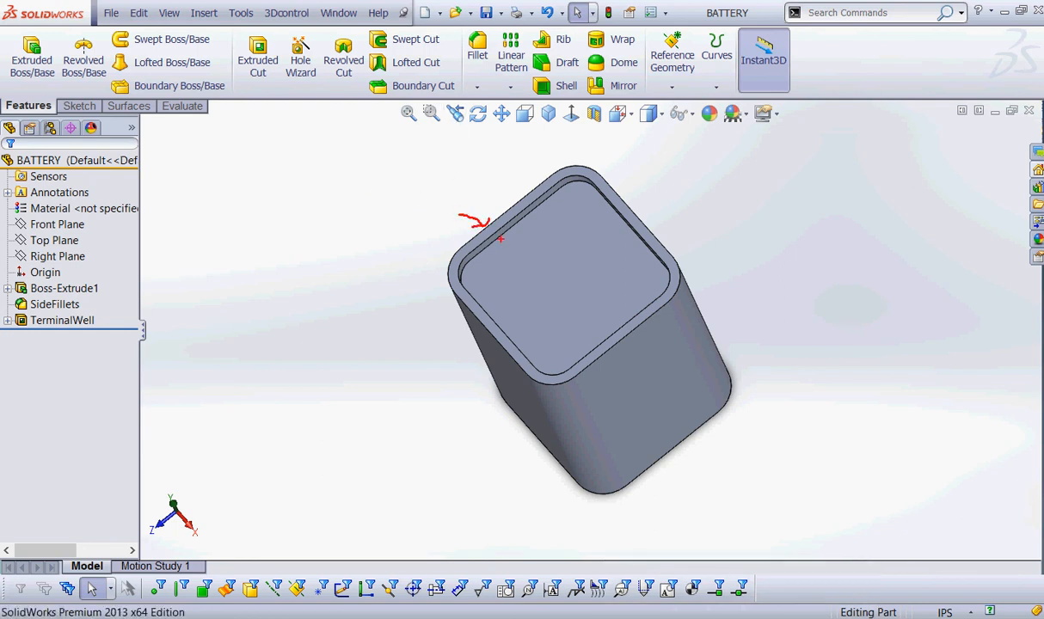
Fillet the top rim face around the well with a constant radius of 0.05 in
{"action": "left_click_drag", "start_coordinate": [488, 240], "coordinate": [505, 236]}
{"action": "key", "text": "Escape"}
{"action": "left_click", "coordinate": [488, 244]}
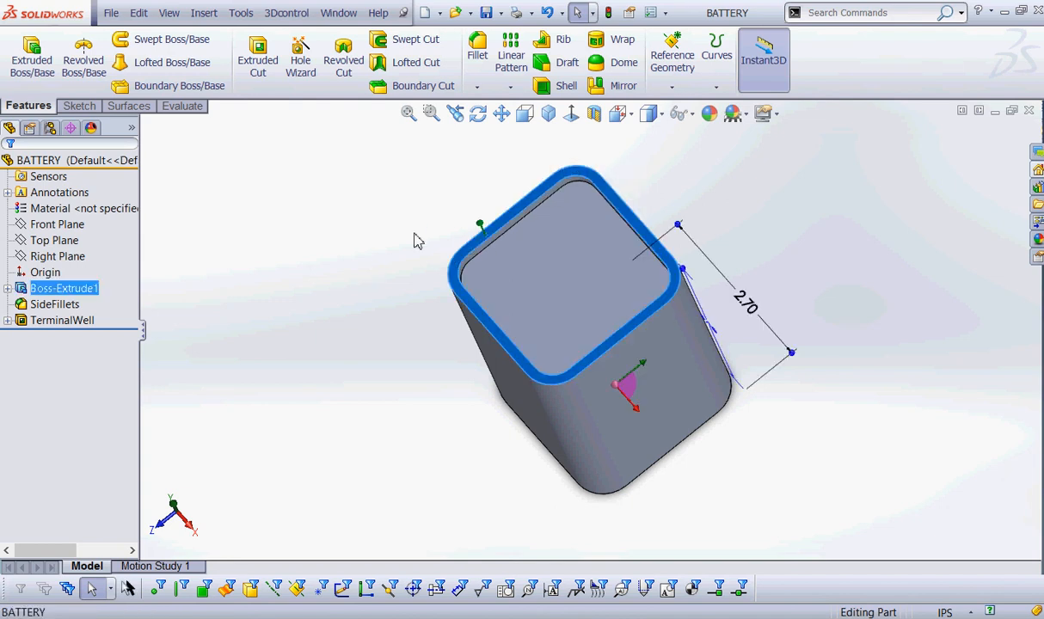
{"action": "left_click", "coordinate": [478, 47]}
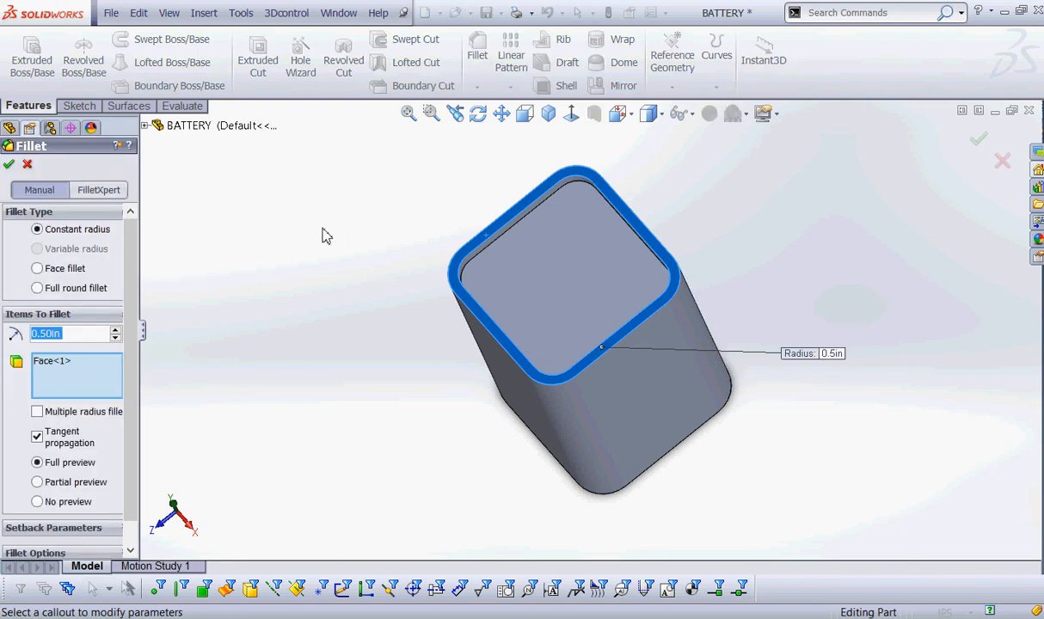
{"action": "type", "text": ".05"}
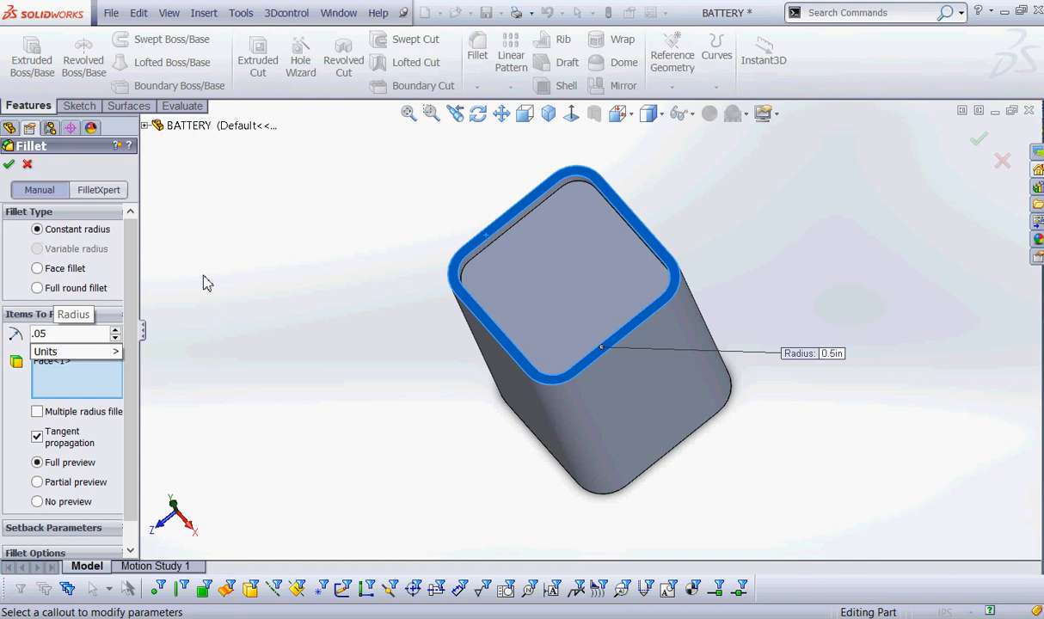
{"action": "key", "text": "Return"}
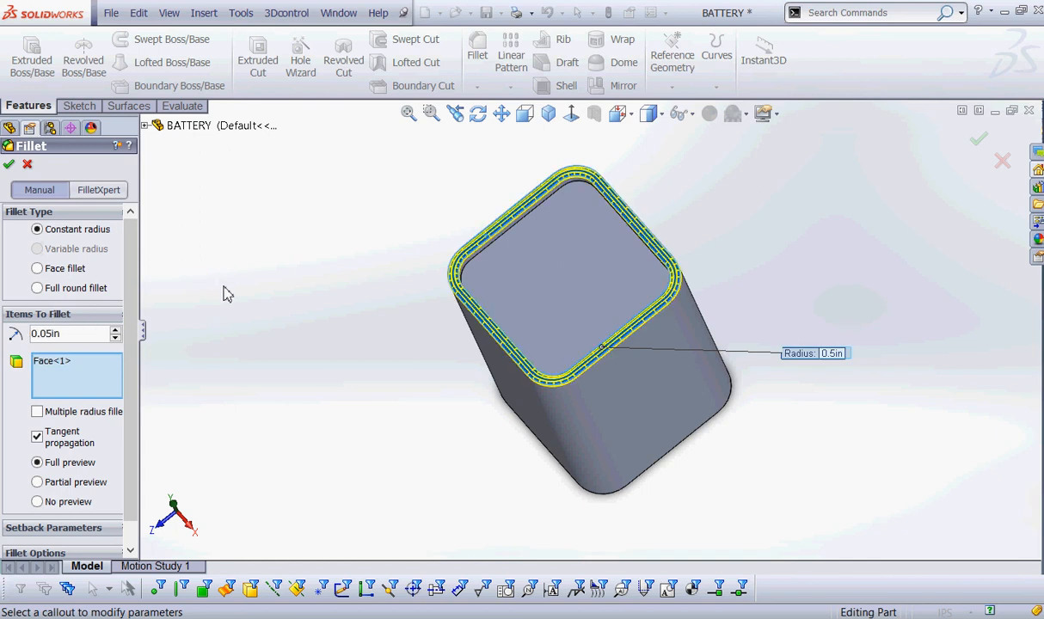
{"action": "left_click", "coordinate": [9, 165]}
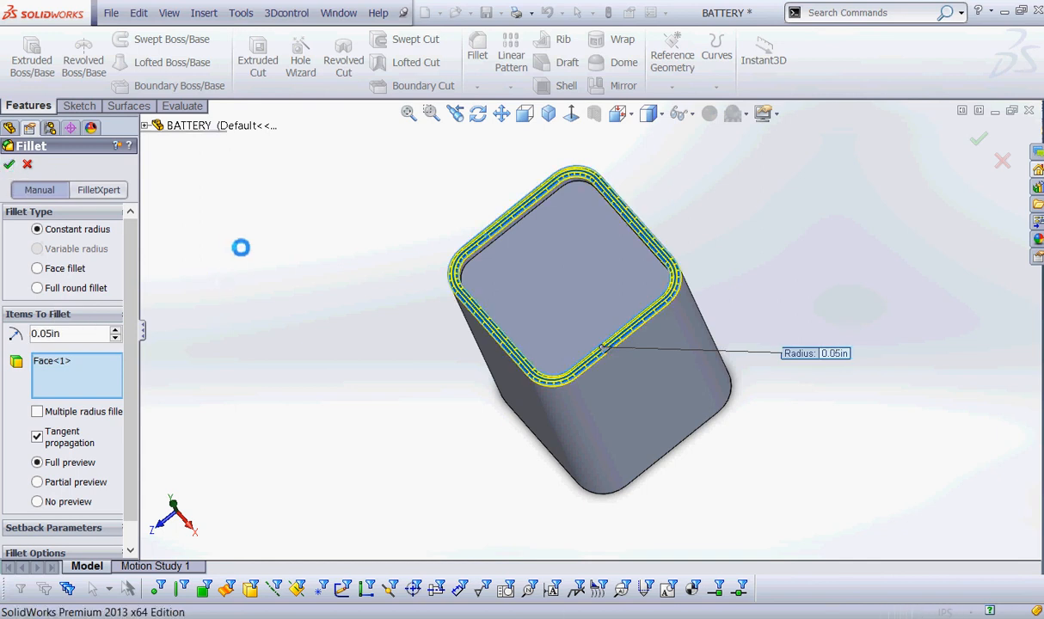
Rename the rim fillet feature as UpperWellFillet and save the part
{"action": "left_click", "coordinate": [49, 336]}
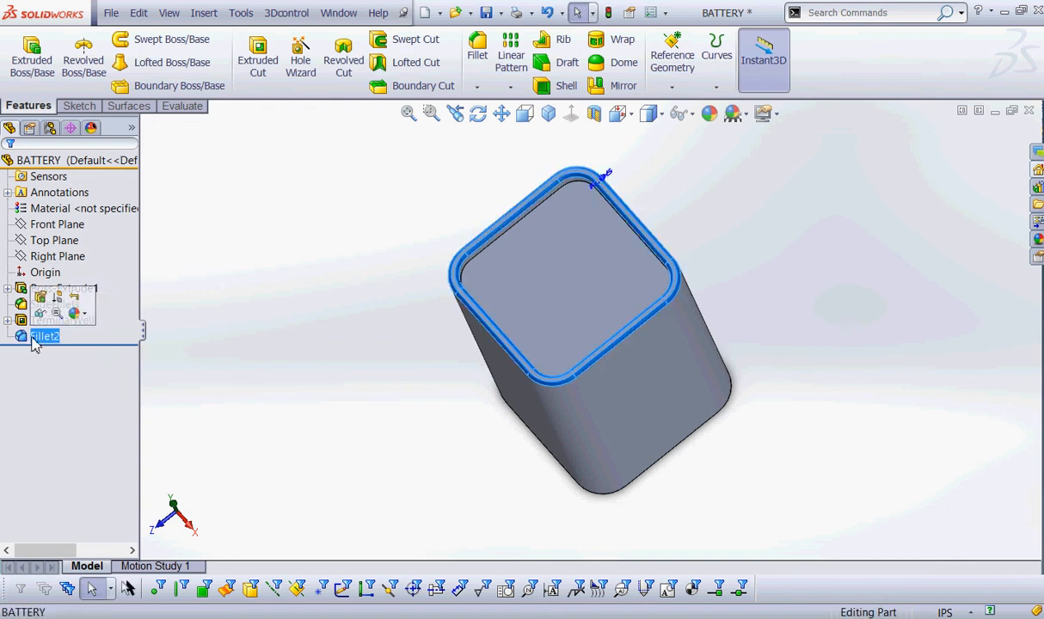
{"action": "left_click", "coordinate": [52, 337]}
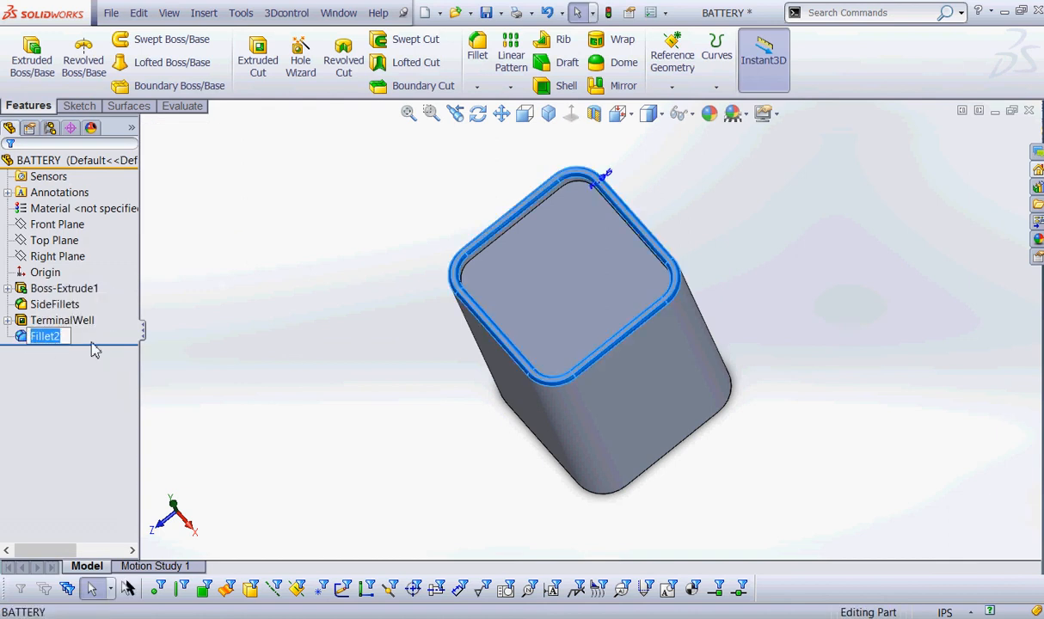
{"action": "type", "text": "WellFillet"}
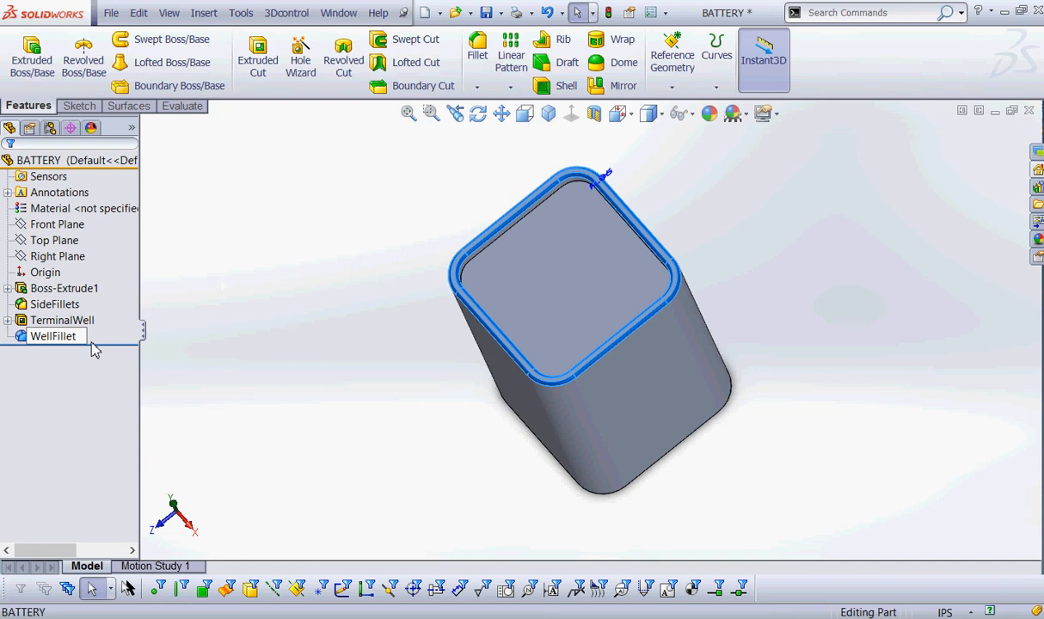
{"action": "key", "text": "Left"}
{"action": "key", "text": "Left"}
{"action": "key", "text": "Left"}
{"action": "key", "text": "Left"}
{"action": "key", "text": "Left"}
{"action": "key", "text": "Left"}
{"action": "key", "text": "Left"}
{"action": "key", "text": "Left"}
{"action": "key", "text": "Left"}
{"action": "key", "text": "Left"}
{"action": "type", "text": "Upper"}
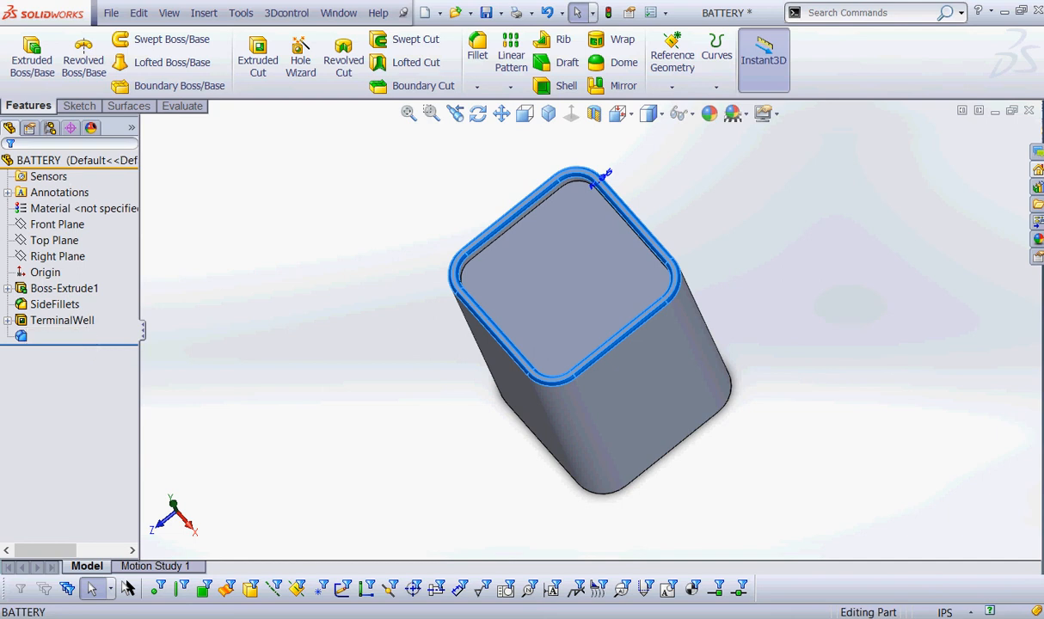
{"action": "left_click", "coordinate": [195, 324]}
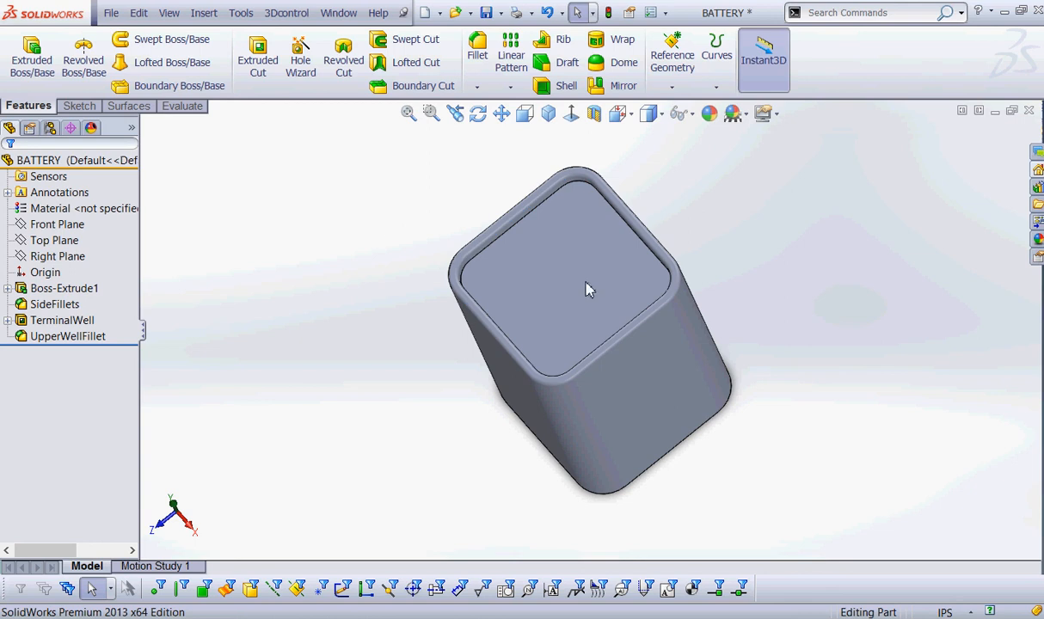
{"action": "left_click", "coordinate": [486, 12]}
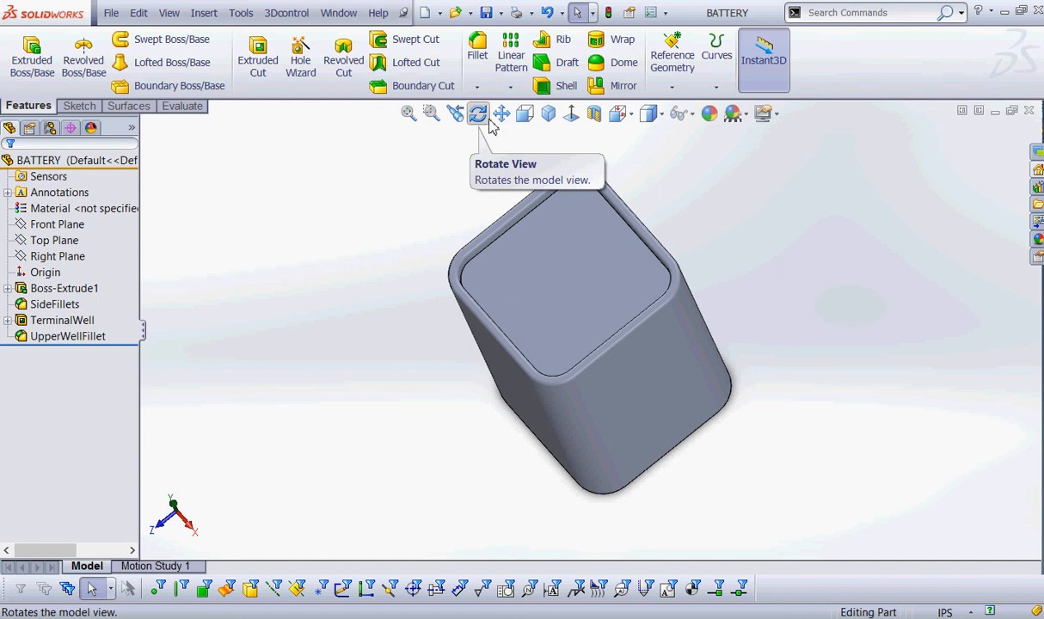
Start a new sketch on the floor face of the terminal well
{"action": "middle_click_drag", "start_coordinate": [413, 335], "coordinate": [415, 235]}
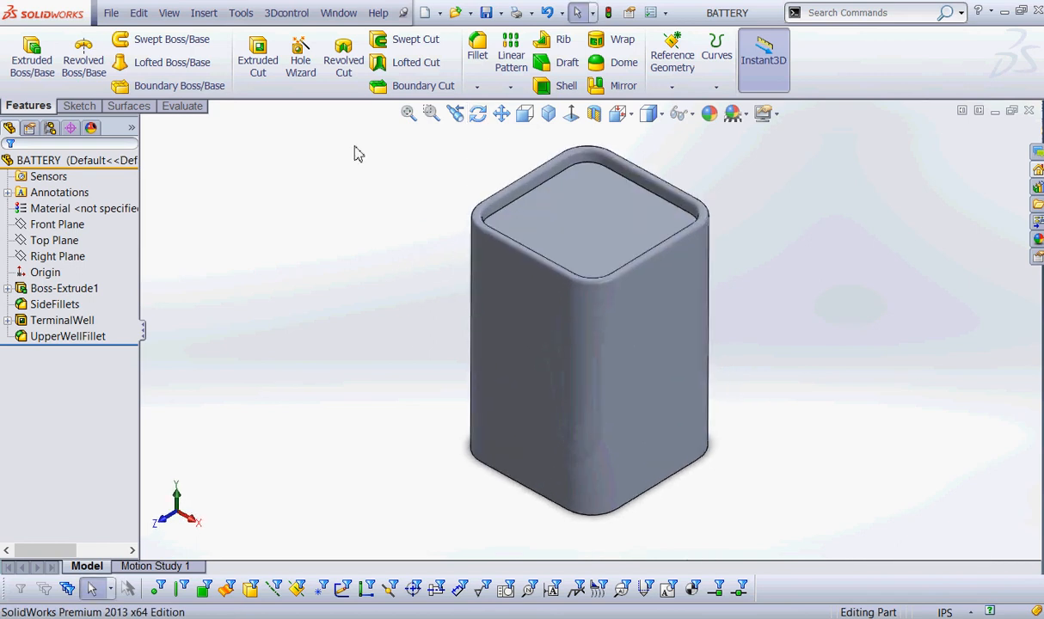
{"action": "left_click", "coordinate": [583, 222]}
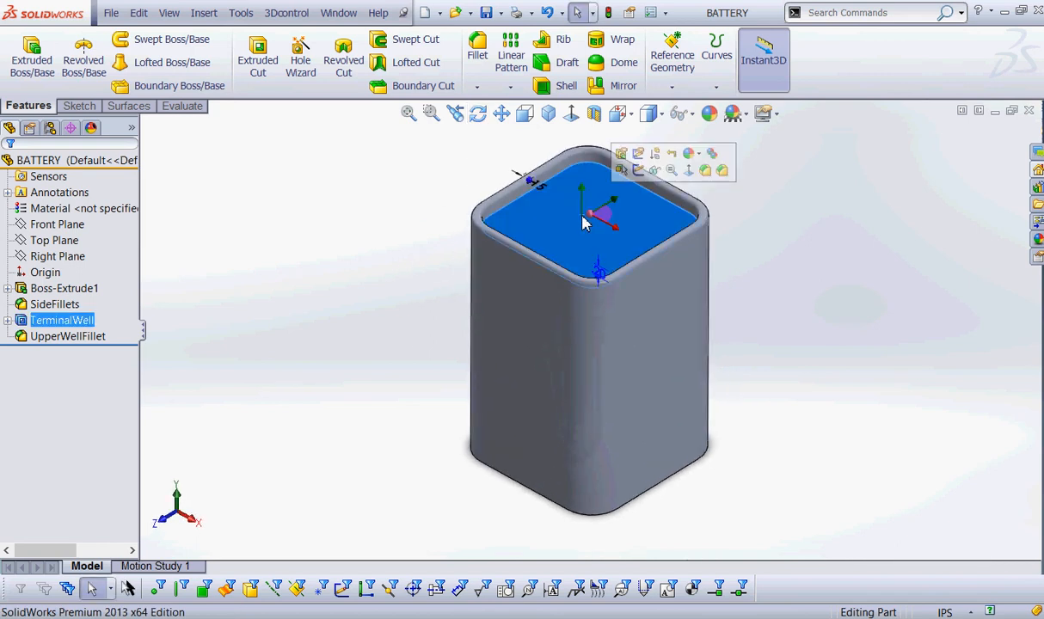
{"action": "left_click", "coordinate": [637, 170]}
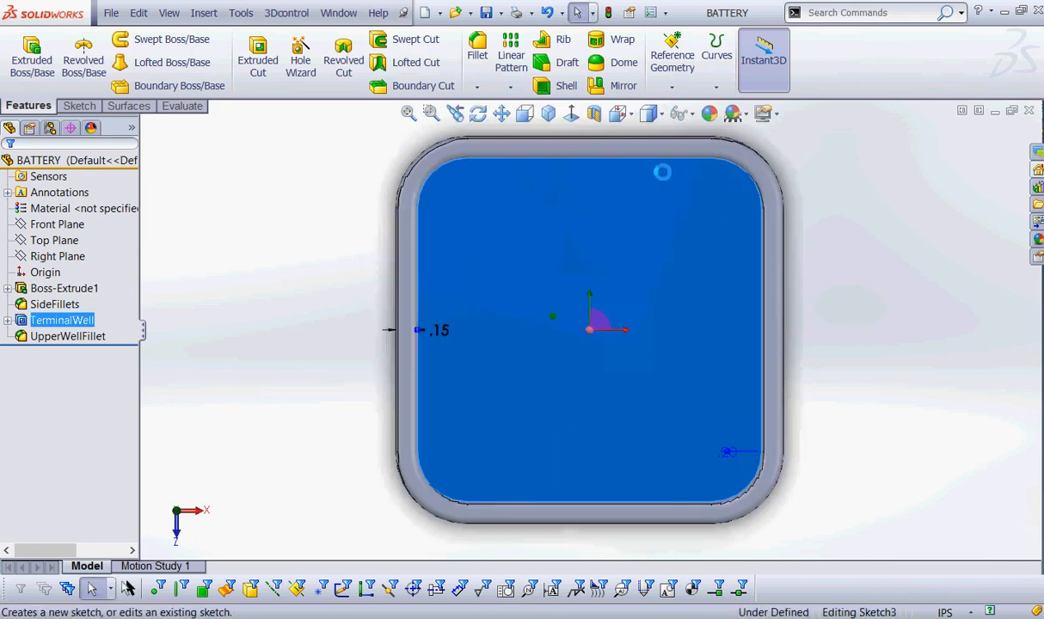
Sketch a circle of about 0.23 in radius at the origin and a similar one centred at about X -0.66, Y 0.76 in
{"action": "left_click", "coordinate": [144, 40]}
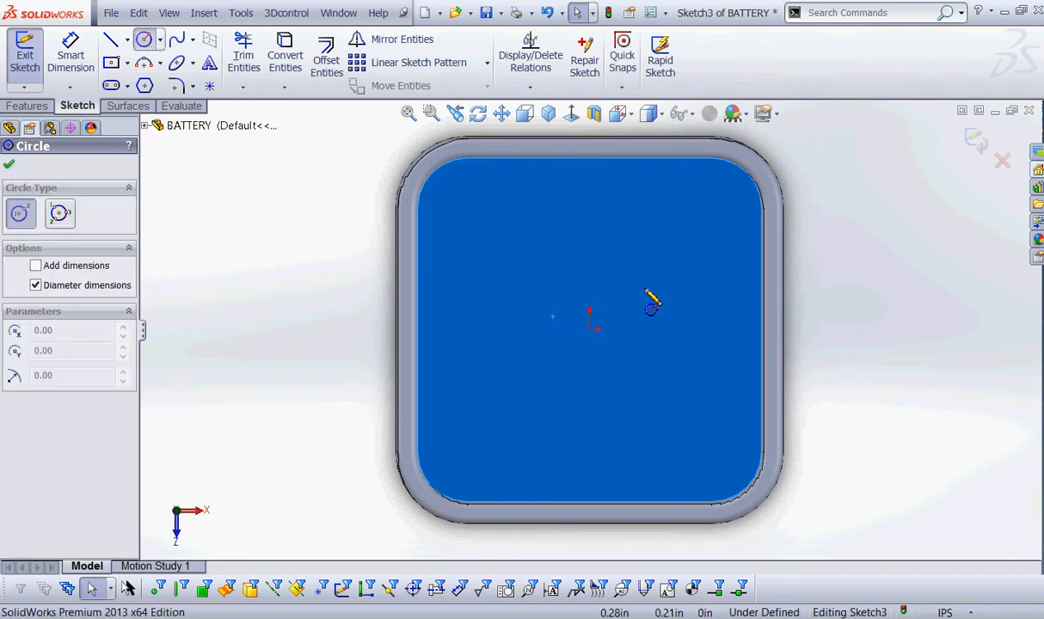
{"action": "left_click", "coordinate": [590, 321]}
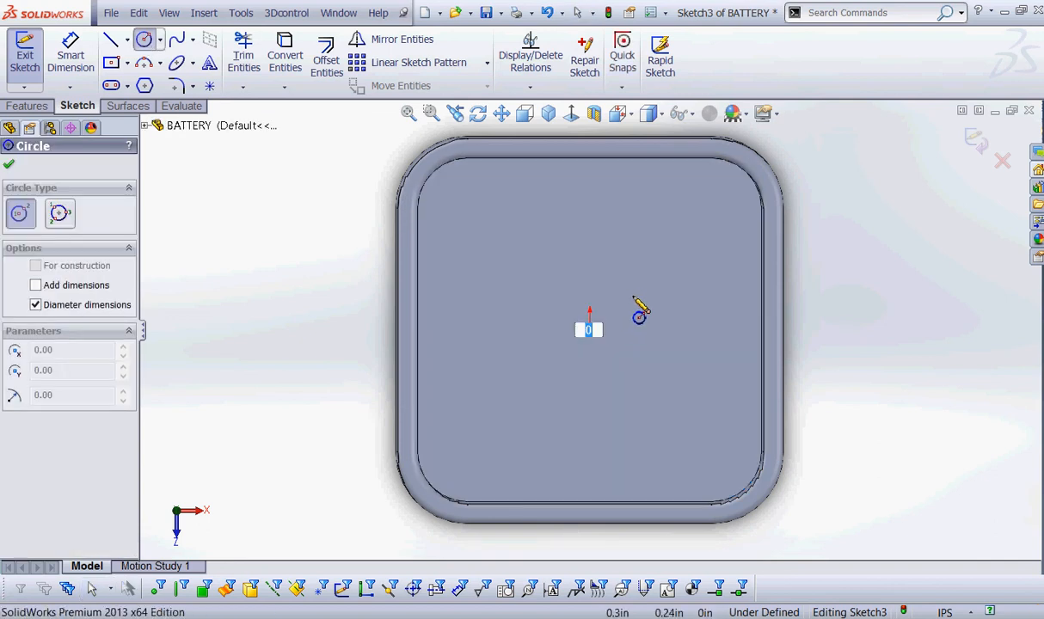
{"action": "left_click", "coordinate": [618, 315]}
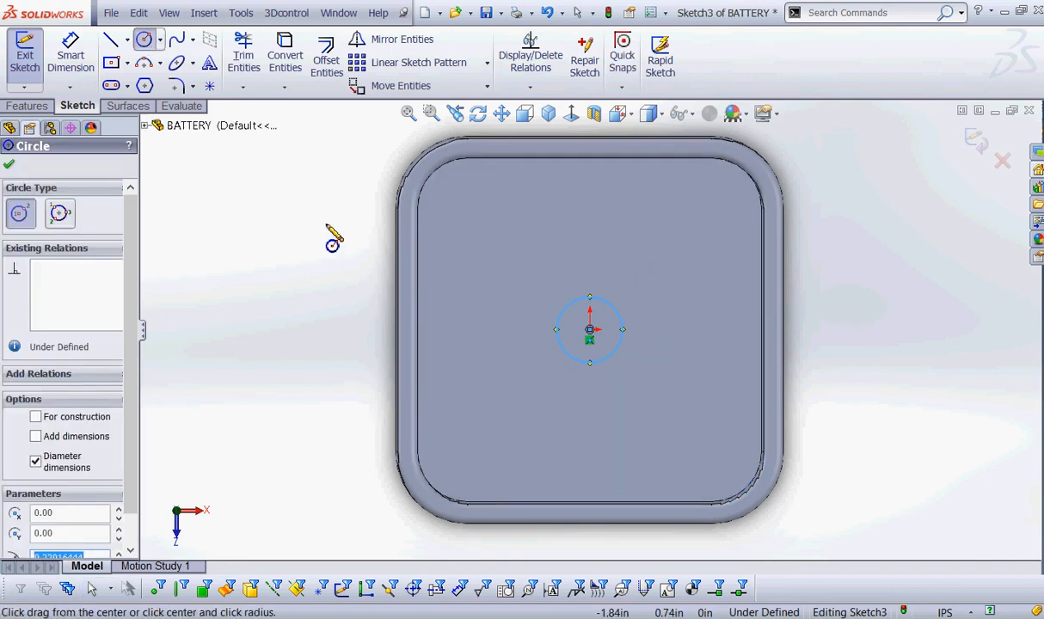
{"action": "left_click", "coordinate": [494, 221]}
{"action": "left_click", "coordinate": [529, 230]}
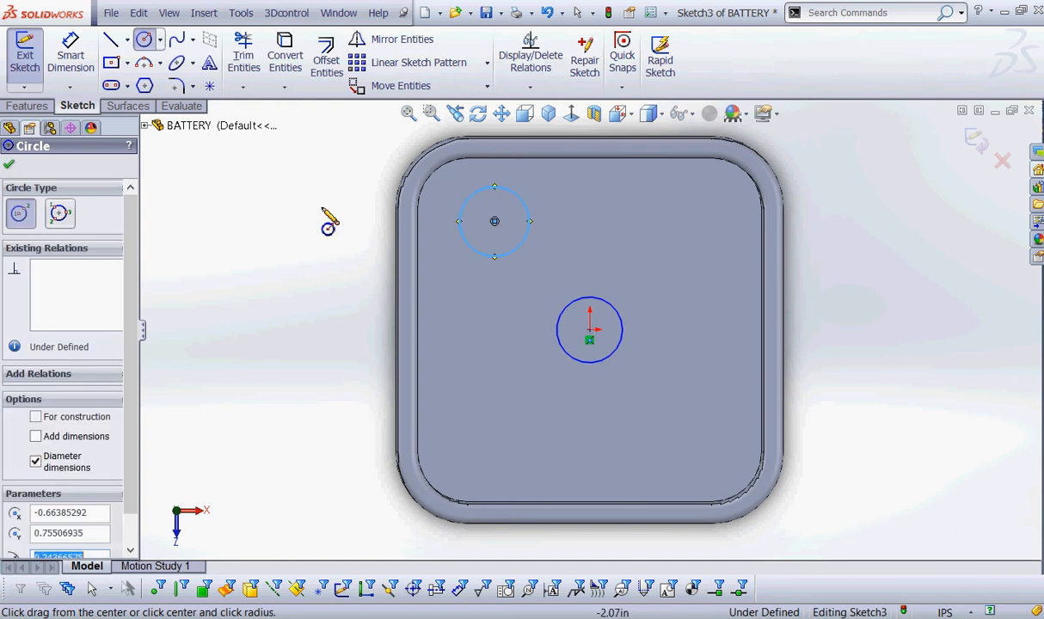
Finish the circles and sketch a centerline from the centre of the upper-left circle to the origin
{"action": "right_click", "coordinate": [289, 217]}
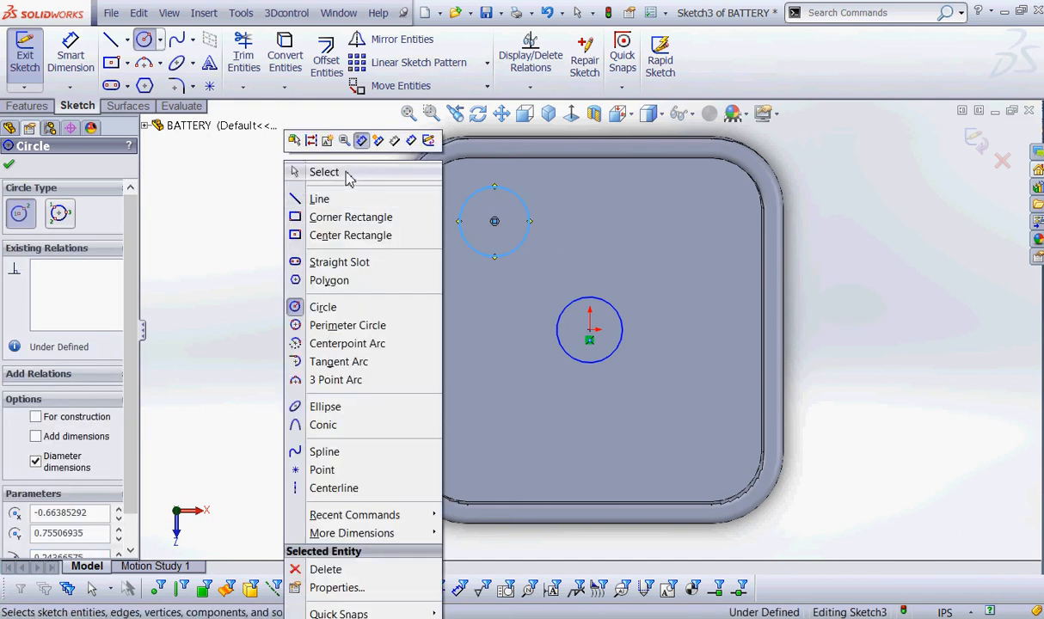
{"action": "left_click", "coordinate": [348, 176]}
{"action": "left_click", "coordinate": [127, 40]}
{"action": "left_click", "coordinate": [128, 87]}
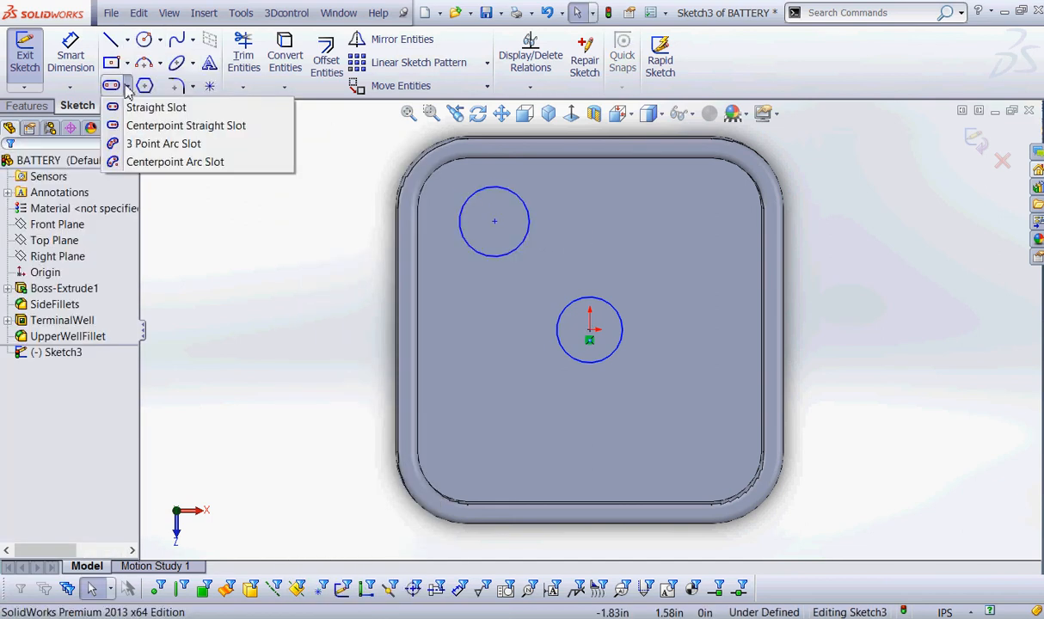
{"action": "left_click", "coordinate": [127, 40]}
{"action": "left_click", "coordinate": [150, 79]}
{"action": "left_click", "coordinate": [494, 222]}
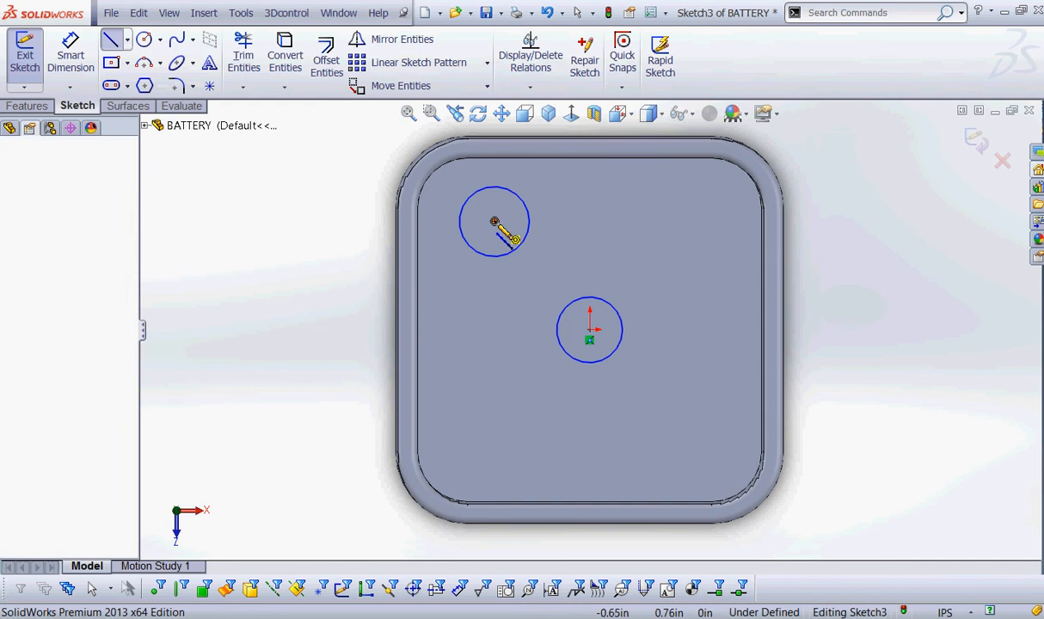
{"action": "left_click", "coordinate": [590, 330]}
{"action": "right_click", "coordinate": [655, 260]}
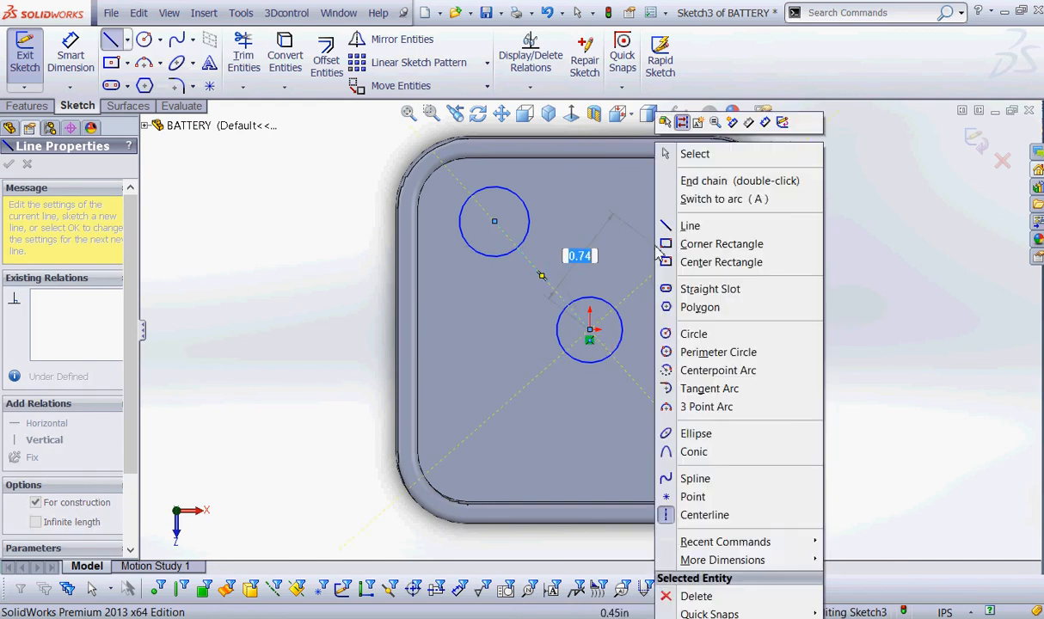
{"action": "left_click", "coordinate": [695, 154]}
Add an Equal relation between the upper-left circle and the circle at the origin
{"action": "left_click", "coordinate": [530, 87]}
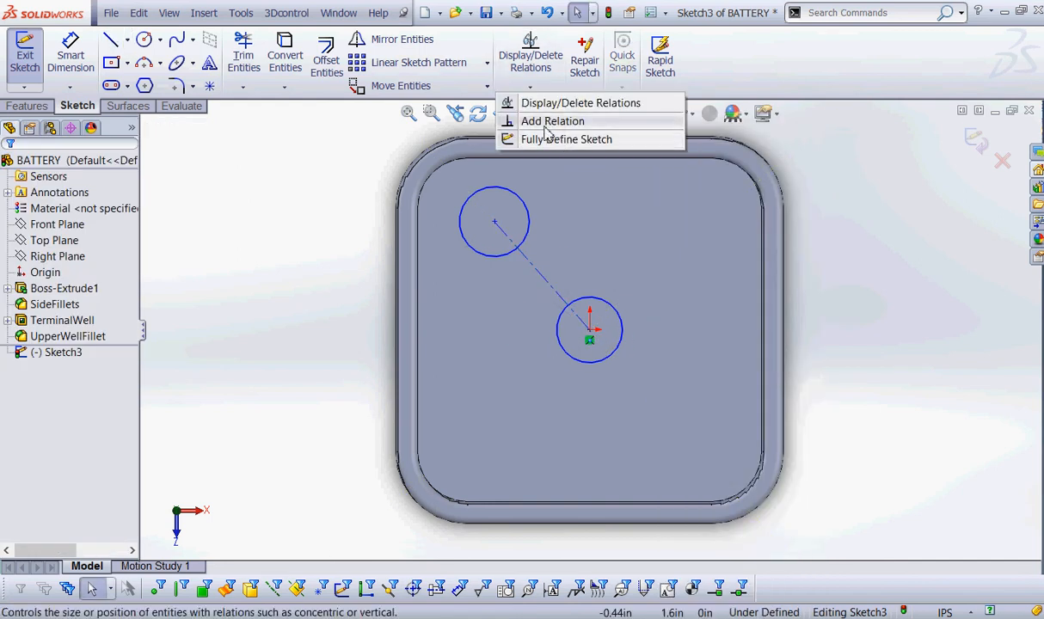
{"action": "left_click", "coordinate": [547, 122]}
{"action": "left_click", "coordinate": [523, 207]}
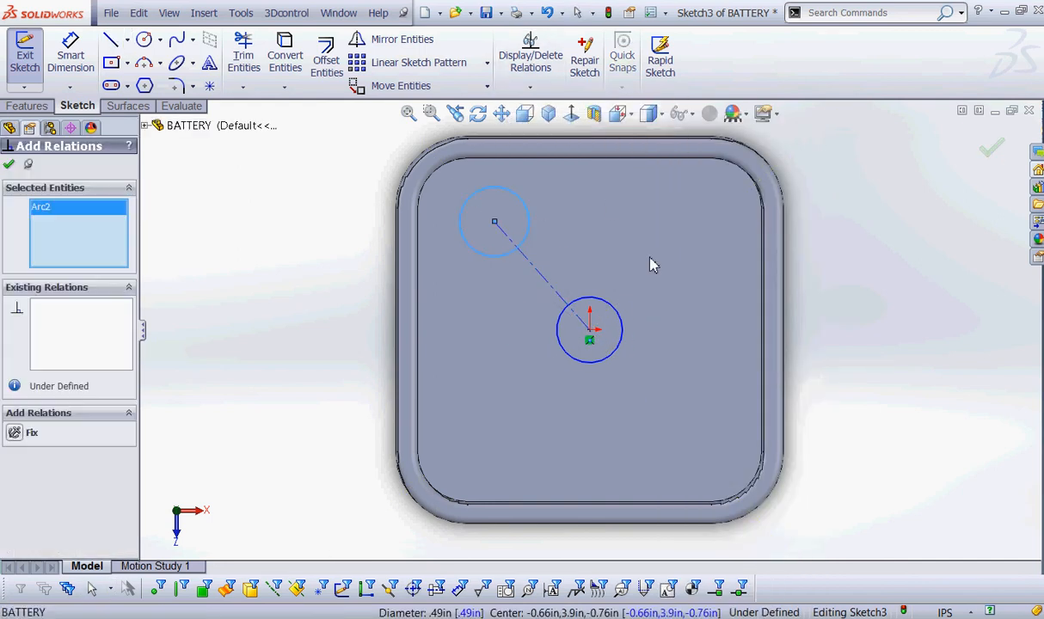
{"action": "left_click", "coordinate": [621, 318]}
{"action": "left_click", "coordinate": [36, 483]}
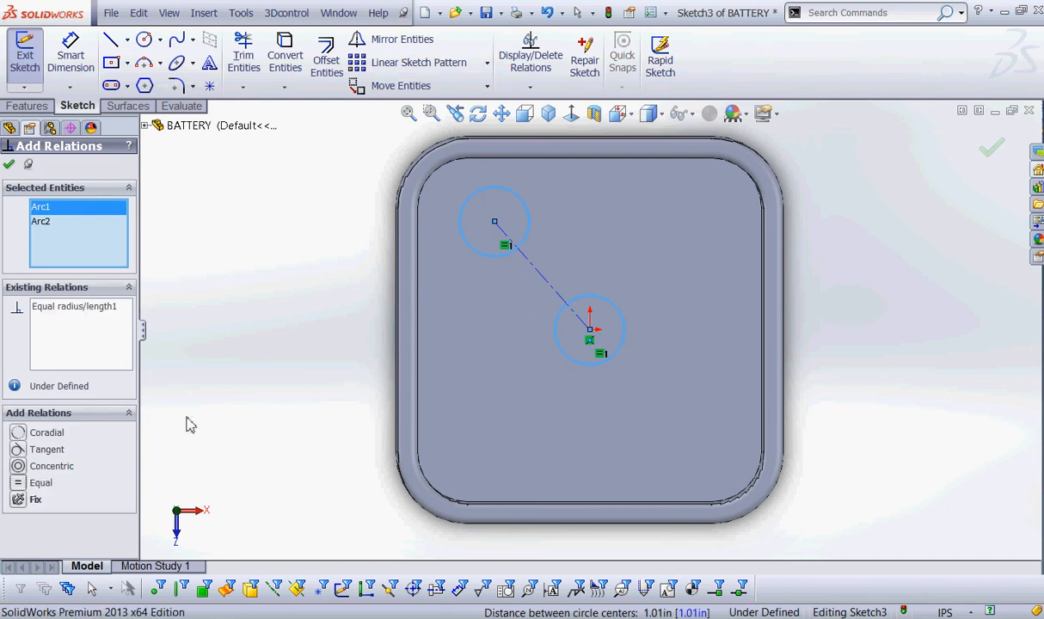
{"action": "left_click", "coordinate": [9, 165]}
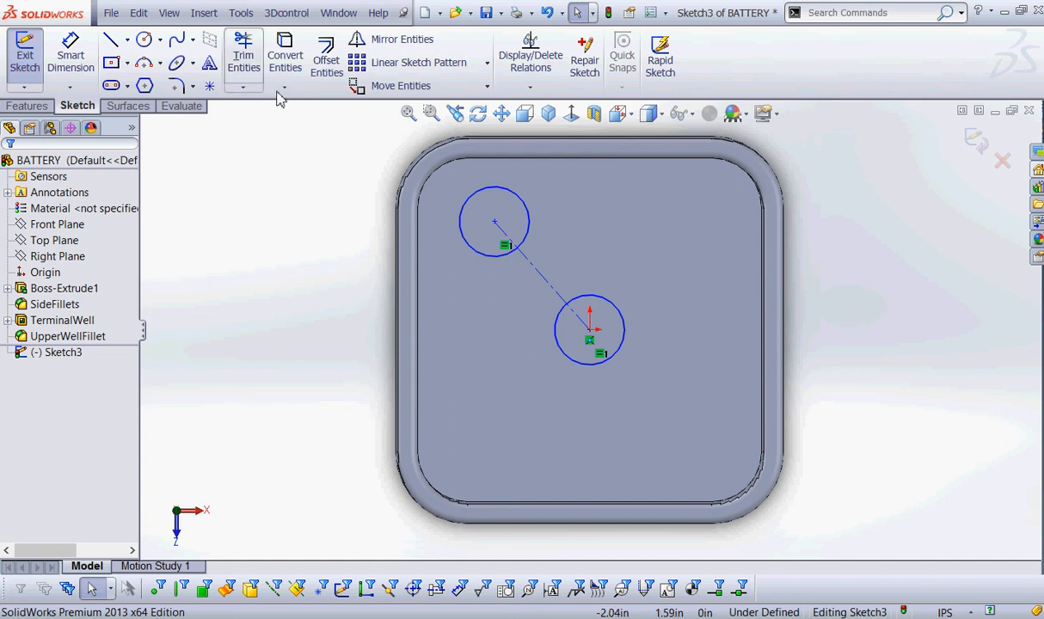
Dimension the diameter of the circle at the origin as 0.5 in
{"action": "left_click", "coordinate": [71, 57]}
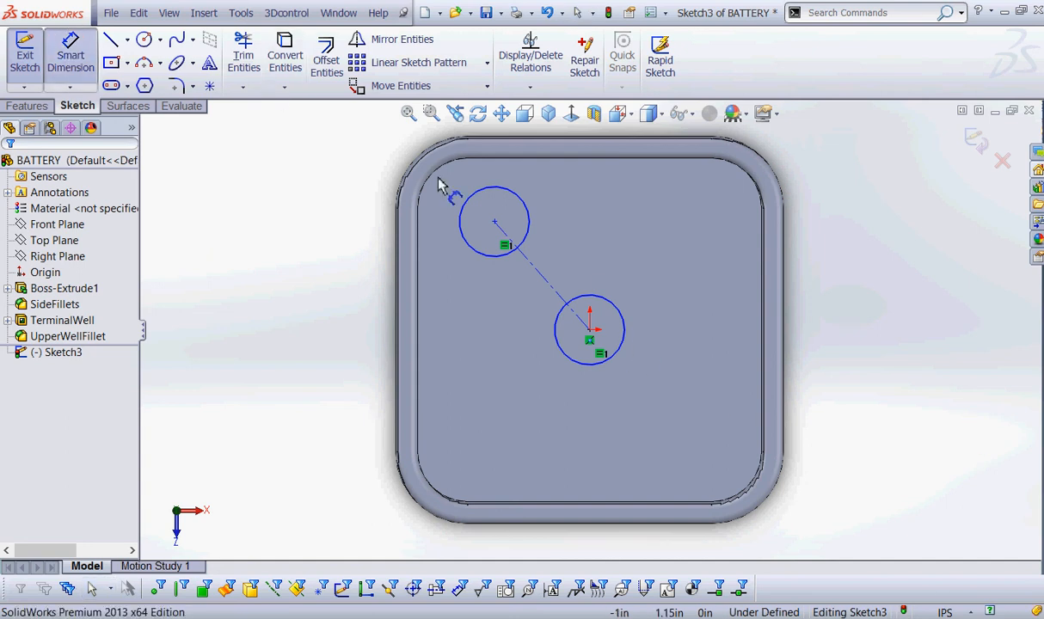
{"action": "left_click", "coordinate": [625, 327]}
{"action": "left_click", "coordinate": [670, 286]}
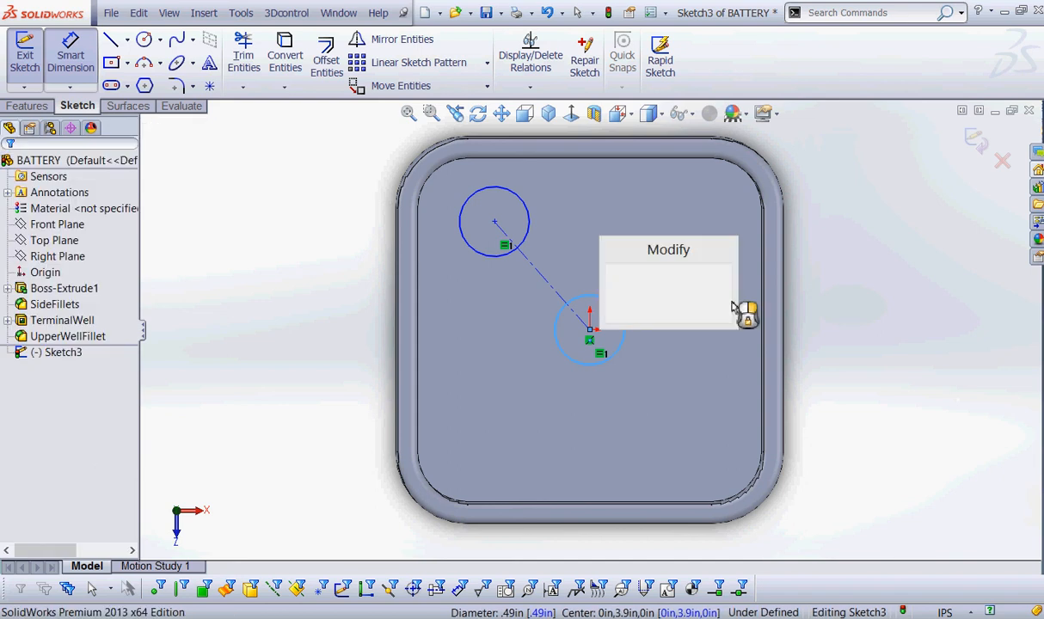
{"action": "type", "text": ".5"}
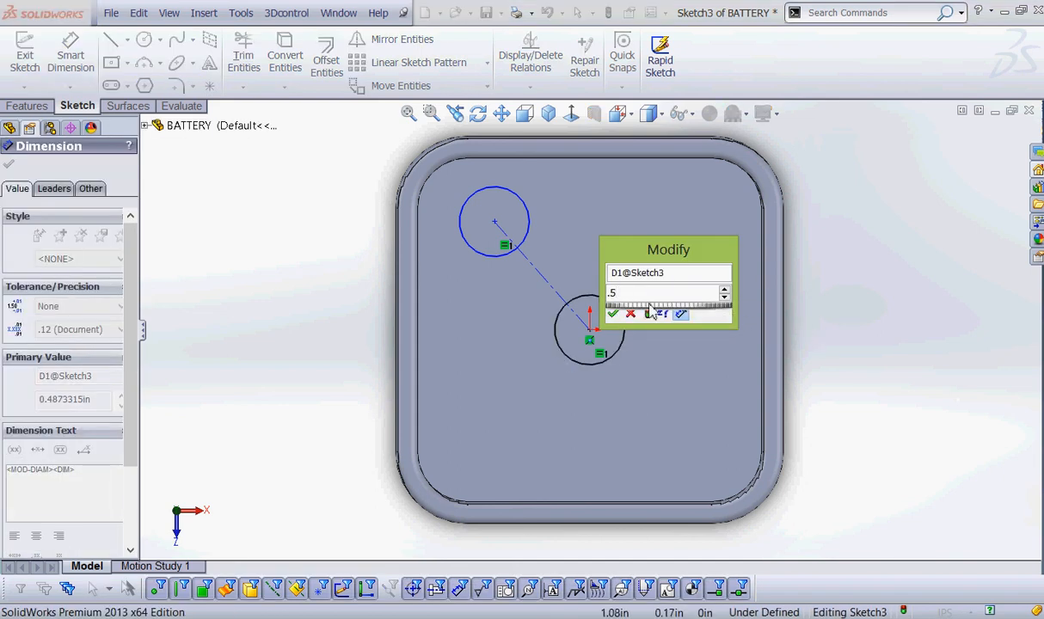
{"action": "key", "text": "Return"}
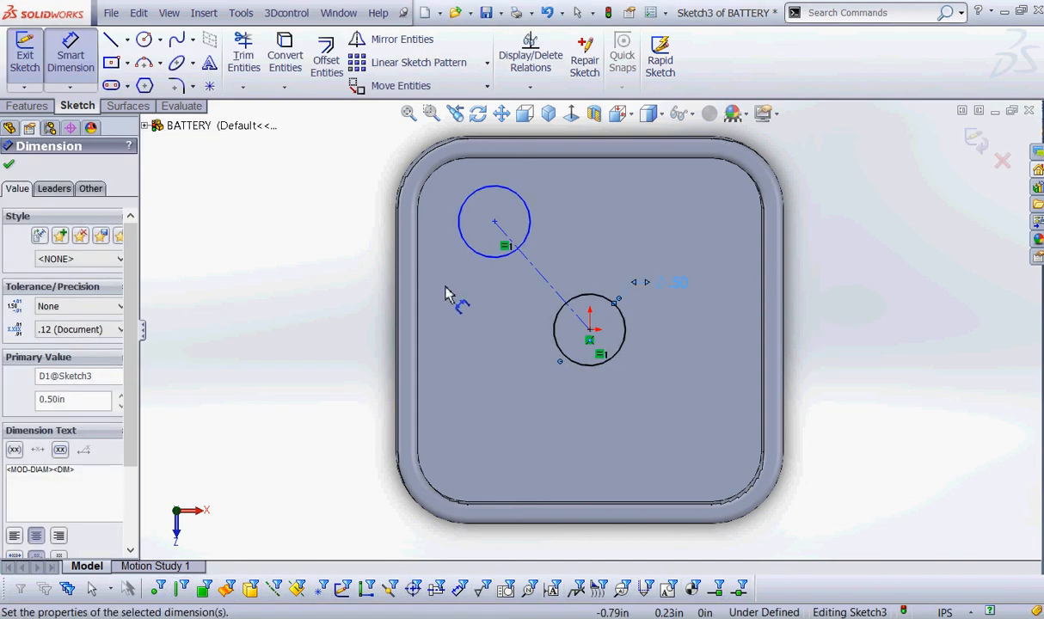
Dimension the length of the centerline between the two circle centres as 1.0 in
{"action": "left_click", "coordinate": [523, 258]}
{"action": "left_click", "coordinate": [517, 303]}
{"action": "type", "text": "1.0"}
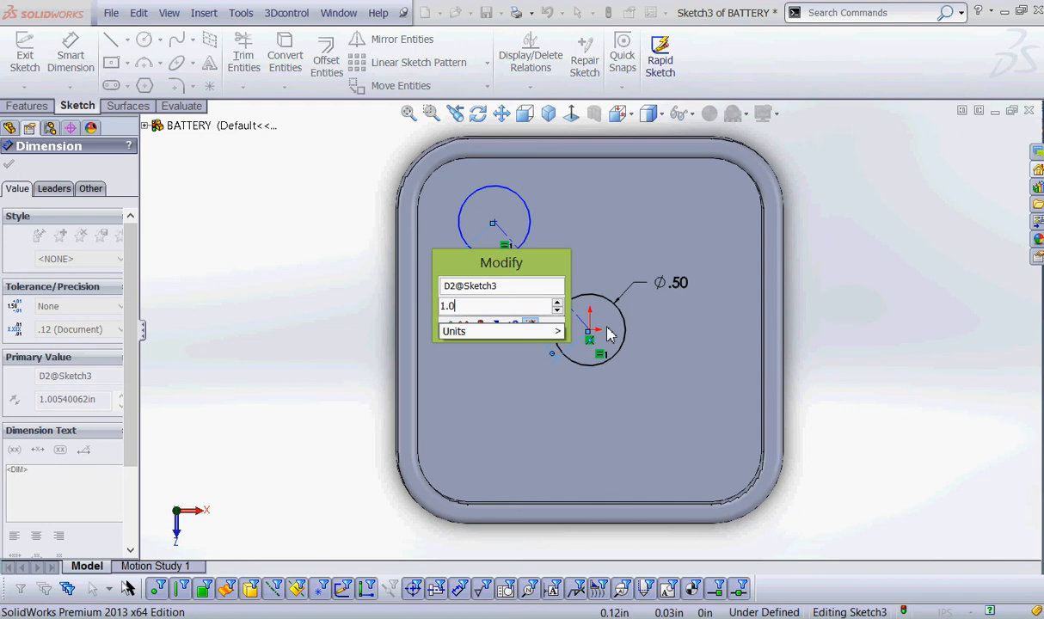
{"action": "left_click", "coordinate": [446, 327]}
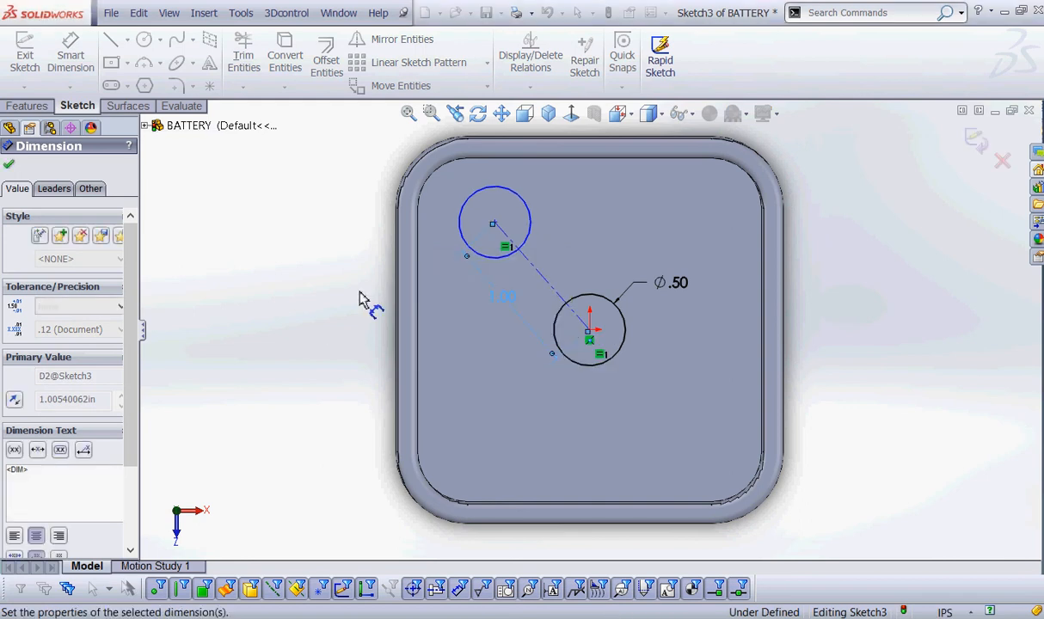
{"action": "right_click", "coordinate": [328, 225]}
{"action": "left_click", "coordinate": [379, 187]}
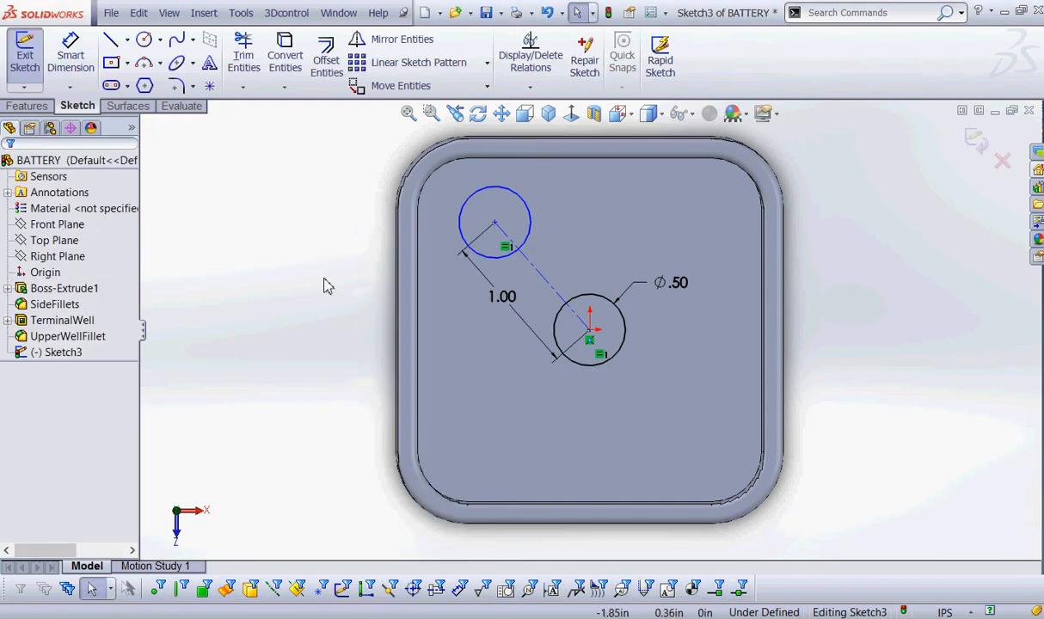
Show the Right Plane as a reference for the sketch
{"action": "left_click", "coordinate": [55, 226]}
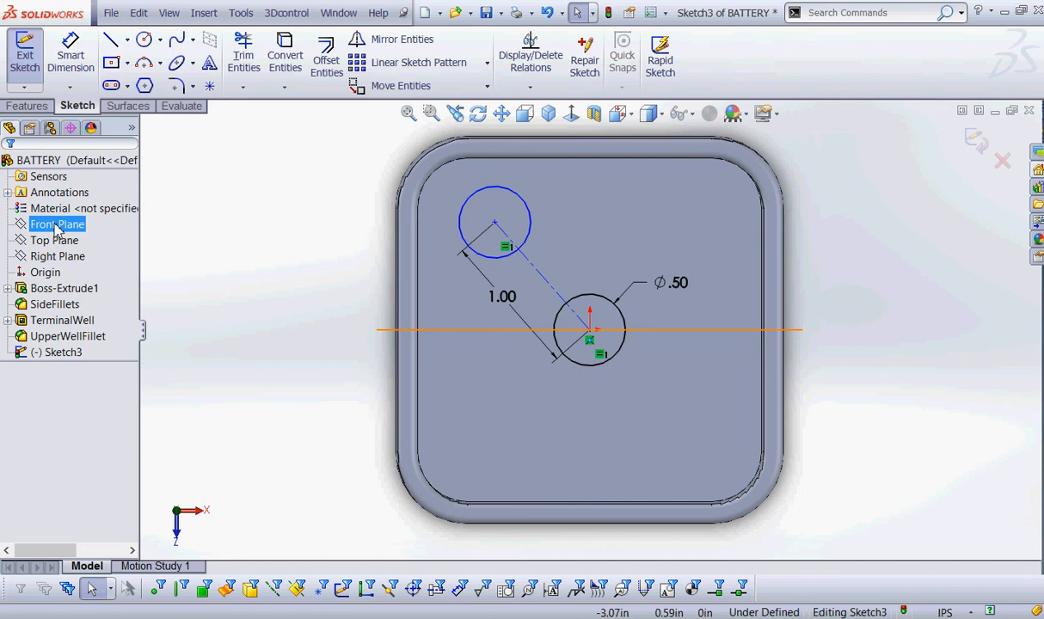
{"action": "left_click", "coordinate": [68, 257]}
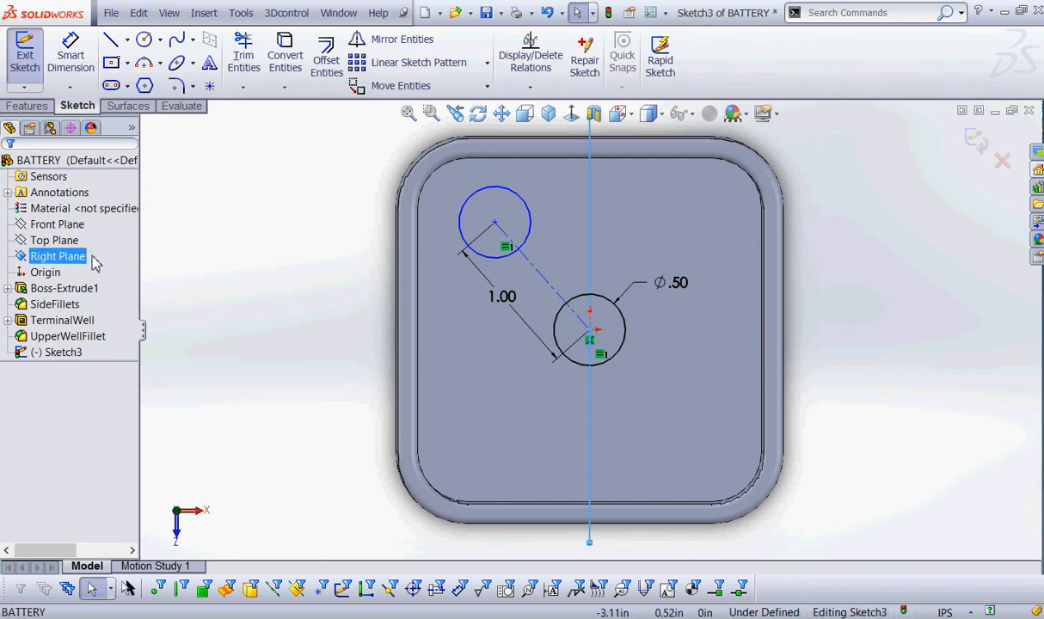
{"action": "right_click", "coordinate": [78, 257]}
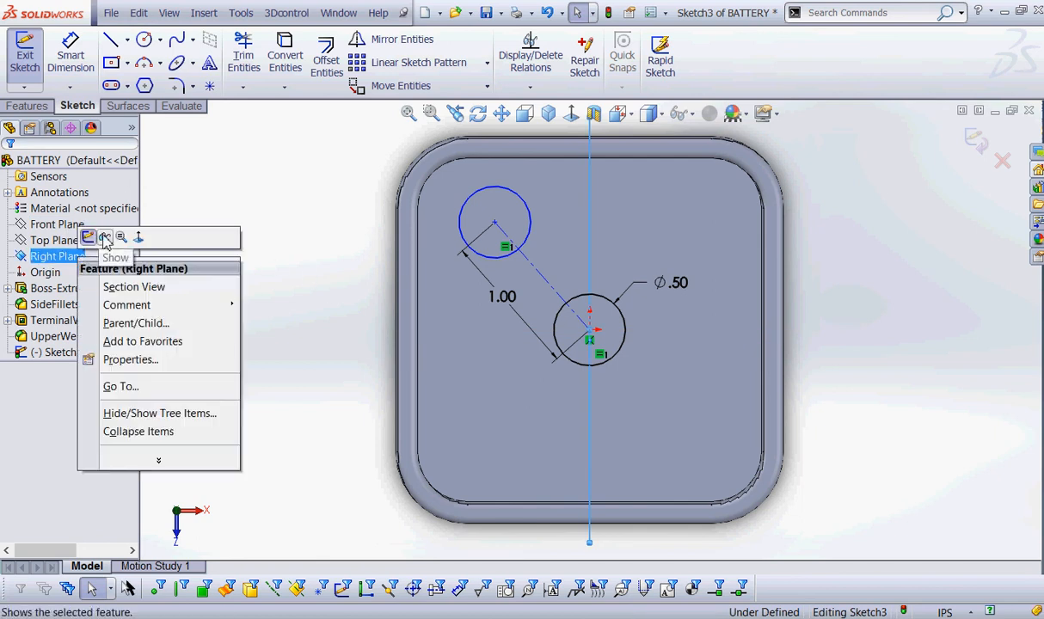
{"action": "left_click", "coordinate": [105, 239]}
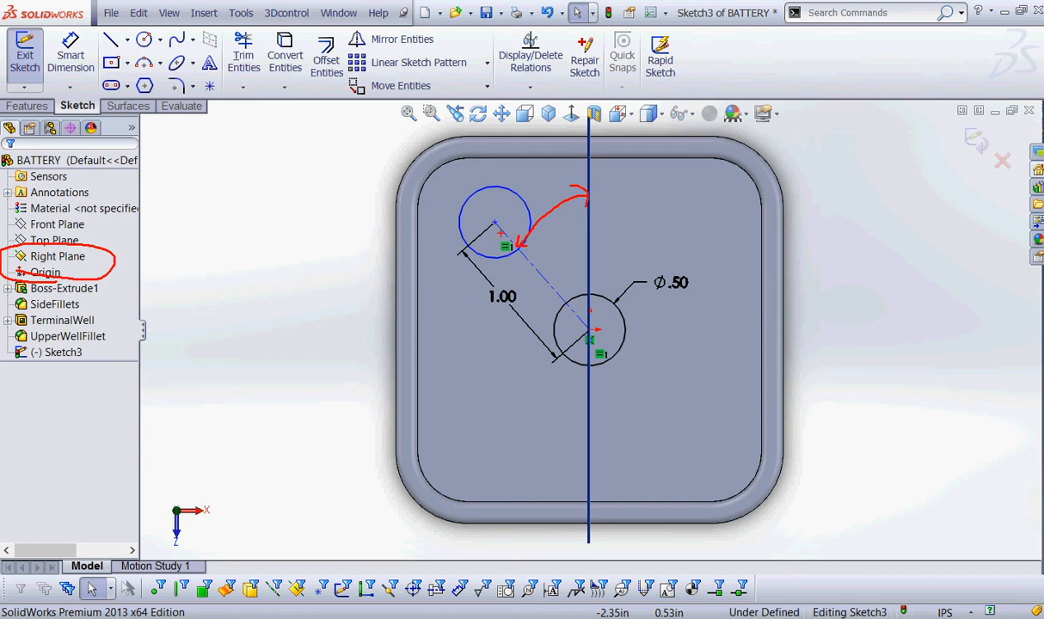
Dimension the angle between the centerline and the Right Plane as 45 degrees
{"action": "left_click", "coordinate": [70, 53]}
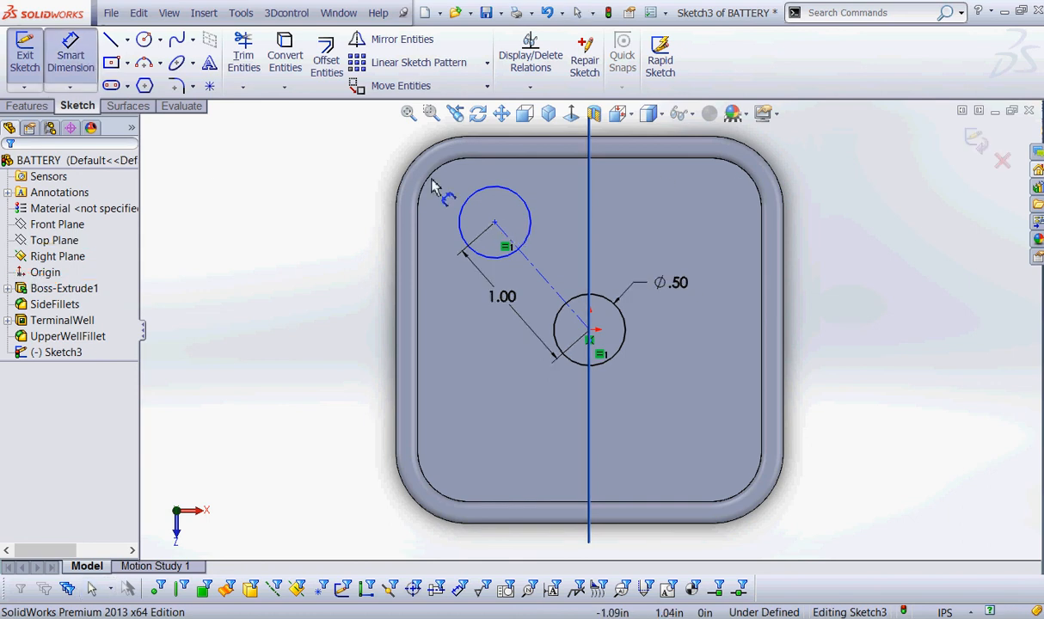
{"action": "left_click", "coordinate": [531, 268]}
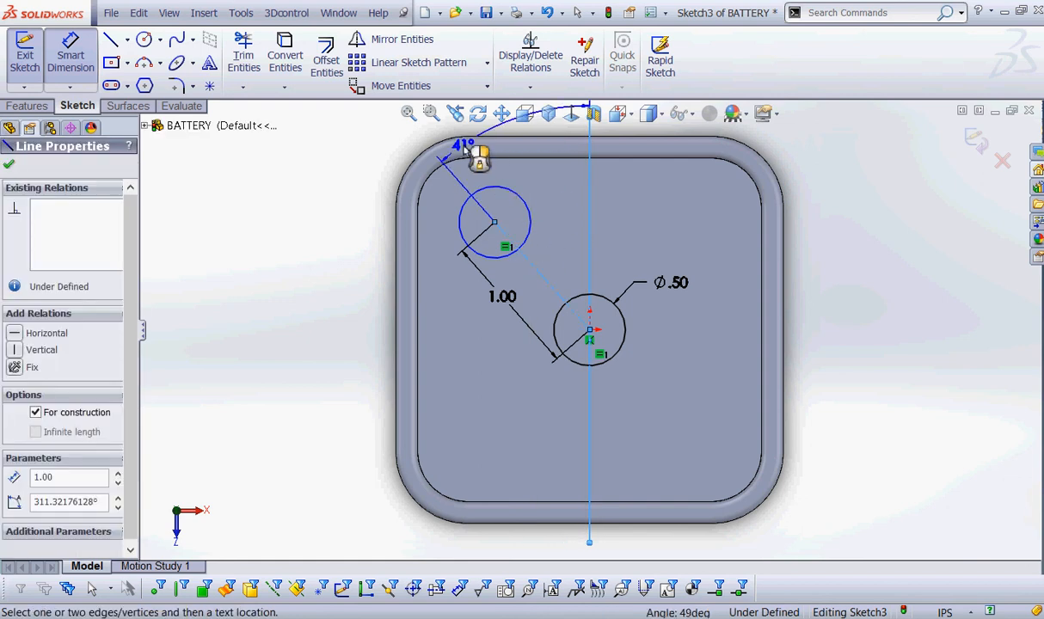
{"action": "left_click", "coordinate": [440, 138]}
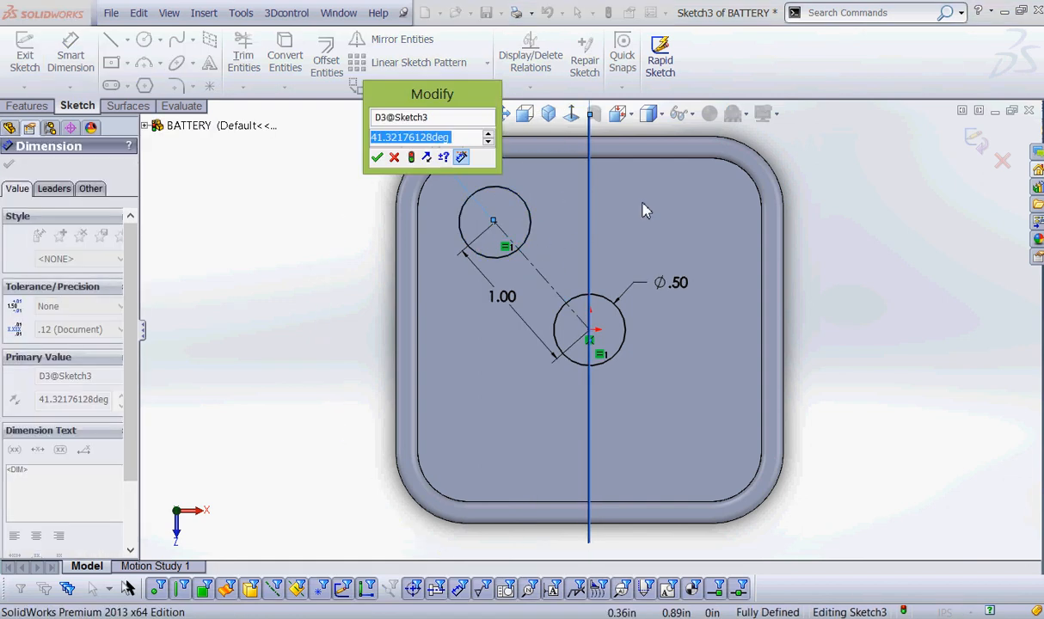
{"action": "type", "text": "45"}
{"action": "left_click", "coordinate": [407, 166]}
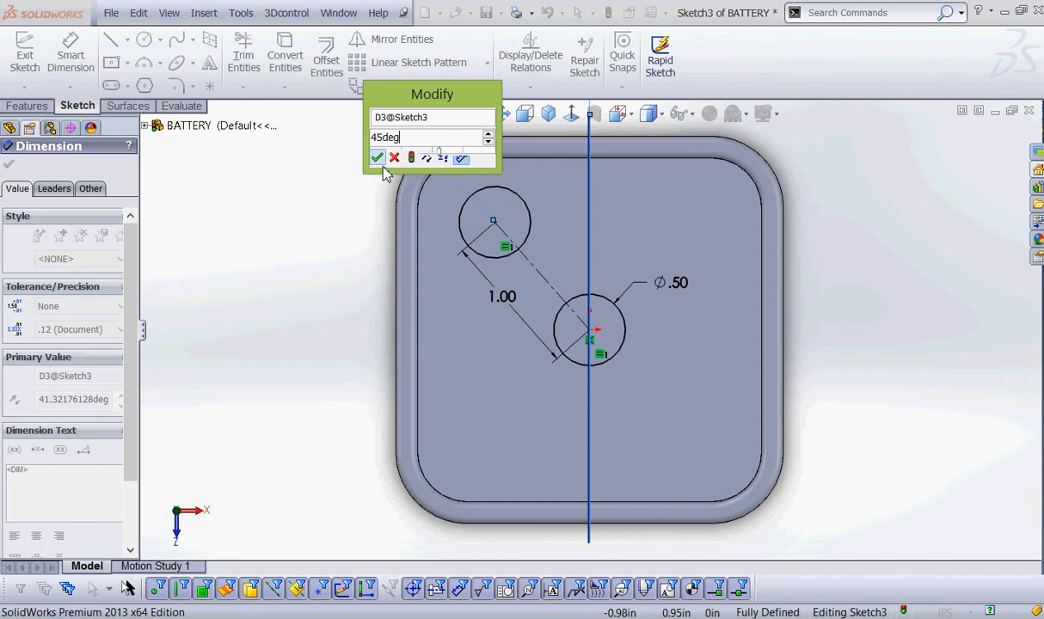
{"action": "left_click", "coordinate": [379, 162]}
{"action": "left_click", "coordinate": [336, 214]}
{"action": "scroll", "coordinate": [337, 214], "scroll_direction": "up", "scroll_amount": 2}
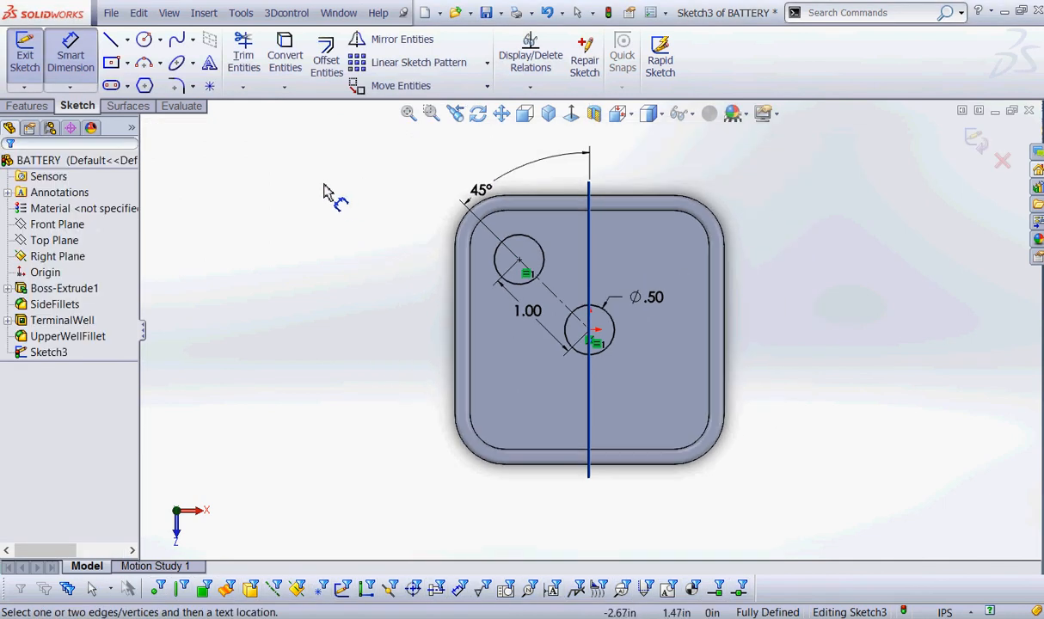
{"action": "right_click", "coordinate": [328, 179]}
{"action": "left_click", "coordinate": [357, 182]}
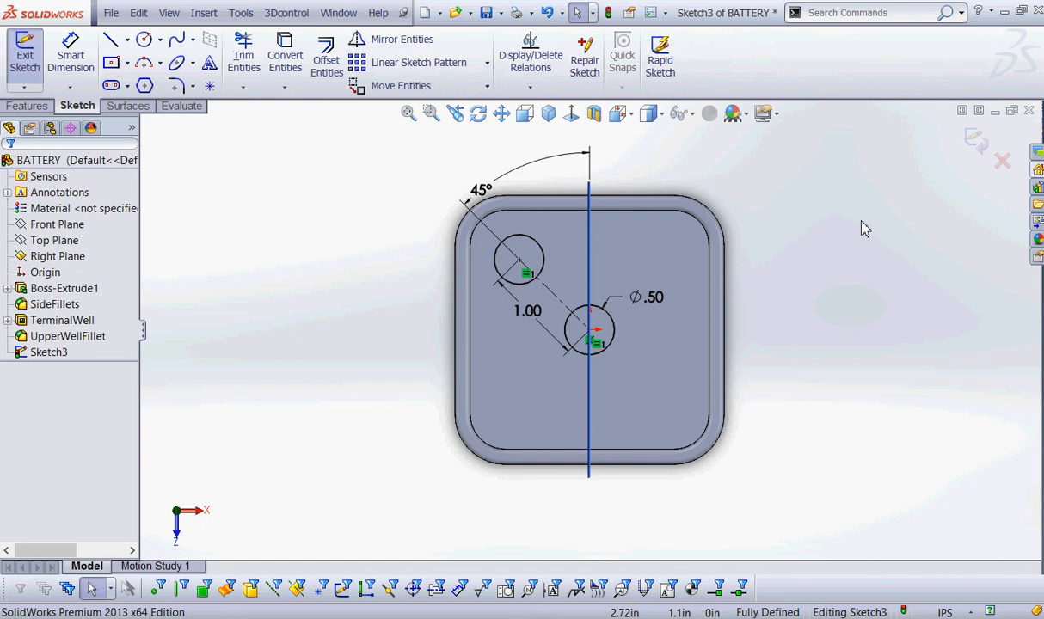
{"action": "key", "text": "ctrl+2"}
{"action": "left_click_drag", "start_coordinate": [478, 344], "coordinate": [553, 299]}
{"action": "mouse_move", "coordinate": [665, 230]}
{"action": "left_mouse_down"}
{"action": "mouse_move", "coordinate": [593, 258]}
{"action": "mouse_move", "coordinate": [602, 267]}
{"action": "left_mouse_up"}
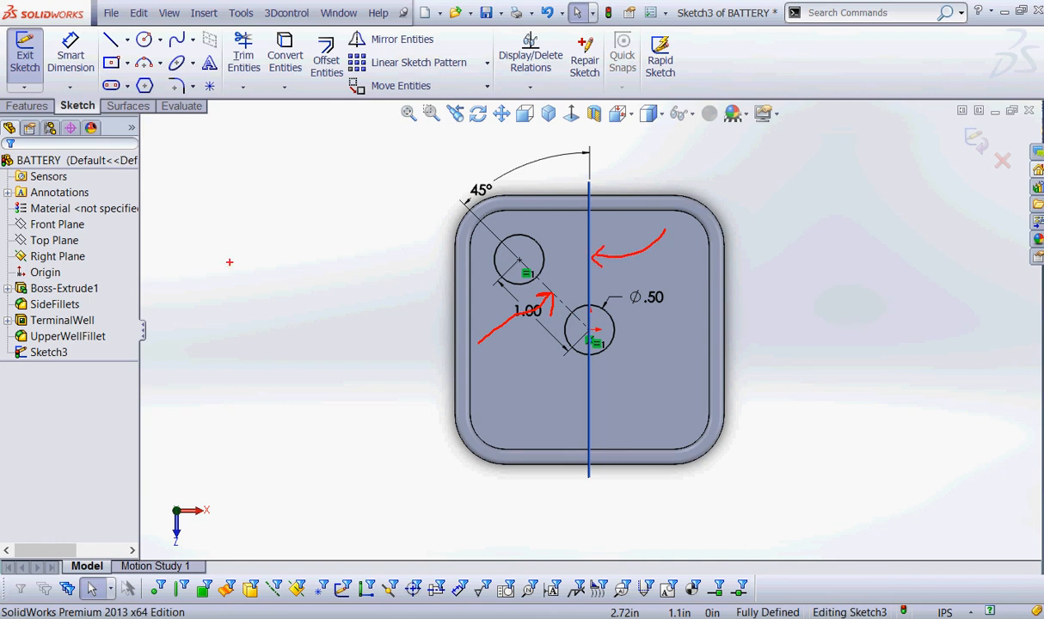
{"action": "mouse_move", "coordinate": [17, 252]}
{"action": "left_mouse_down"}
{"action": "mouse_move", "coordinate": [81, 243]}
{"action": "mouse_move", "coordinate": [30, 250]}
{"action": "left_mouse_up"}
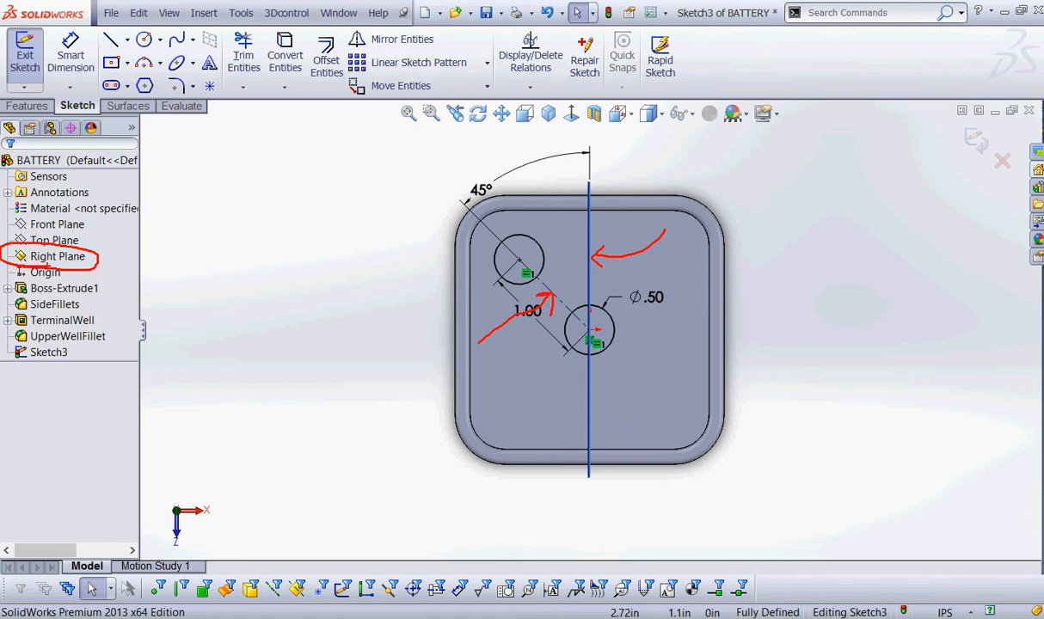
{"action": "key", "text": "Escape"}
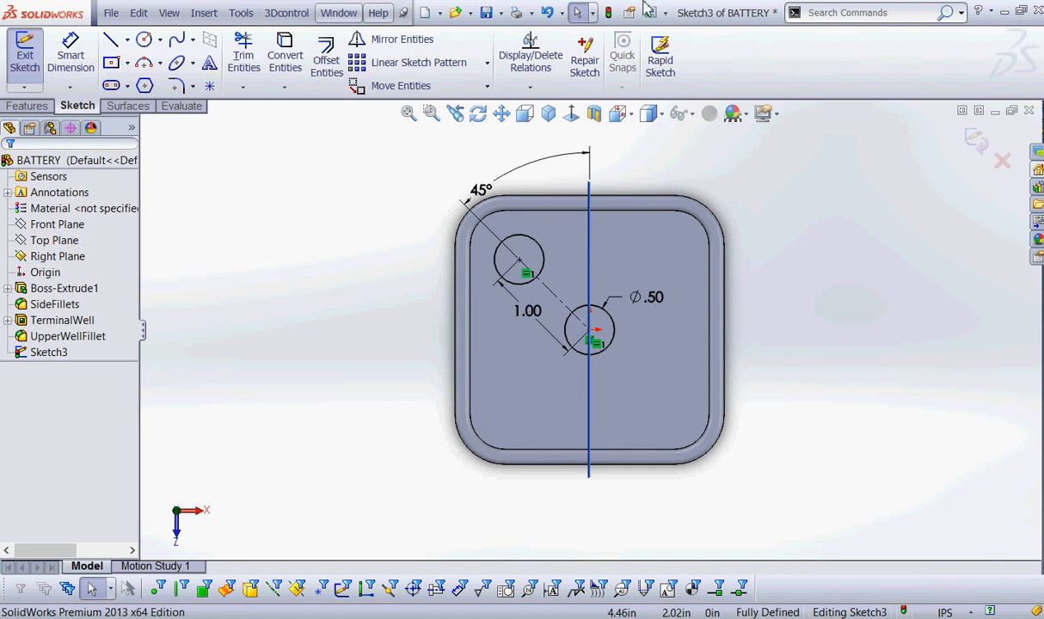
Undo the 45-degree angle dimension, the centerline length dimension and the last change of the circle diameter
{"action": "left_click", "coordinate": [549, 12]}
{"action": "left_click", "coordinate": [549, 12]}
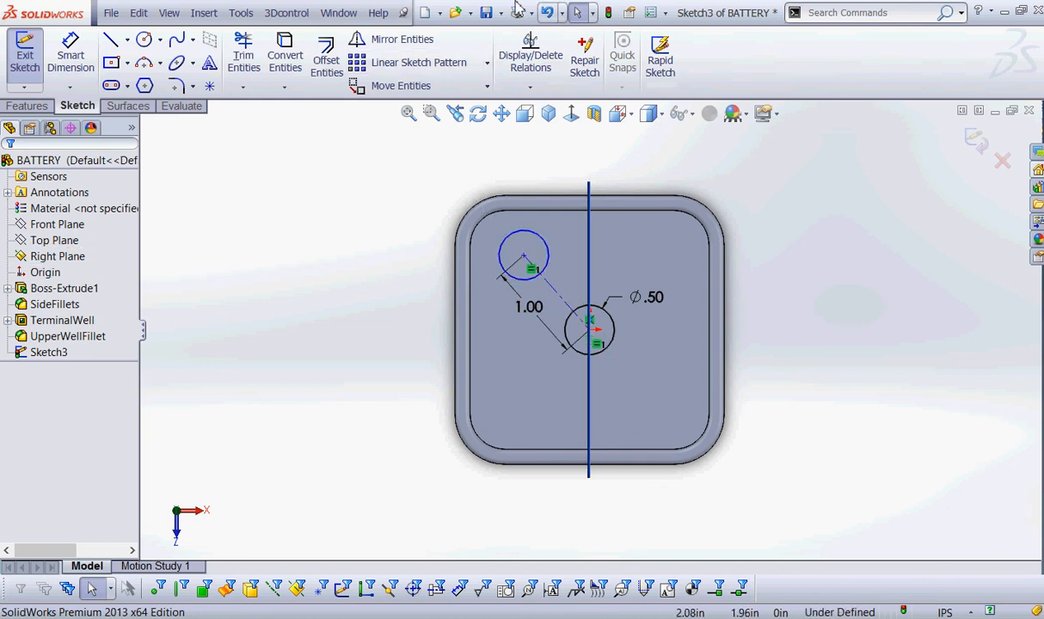
{"action": "left_click", "coordinate": [544, 15]}
{"action": "left_click", "coordinate": [544, 15]}
{"action": "left_click", "coordinate": [543, 14]}
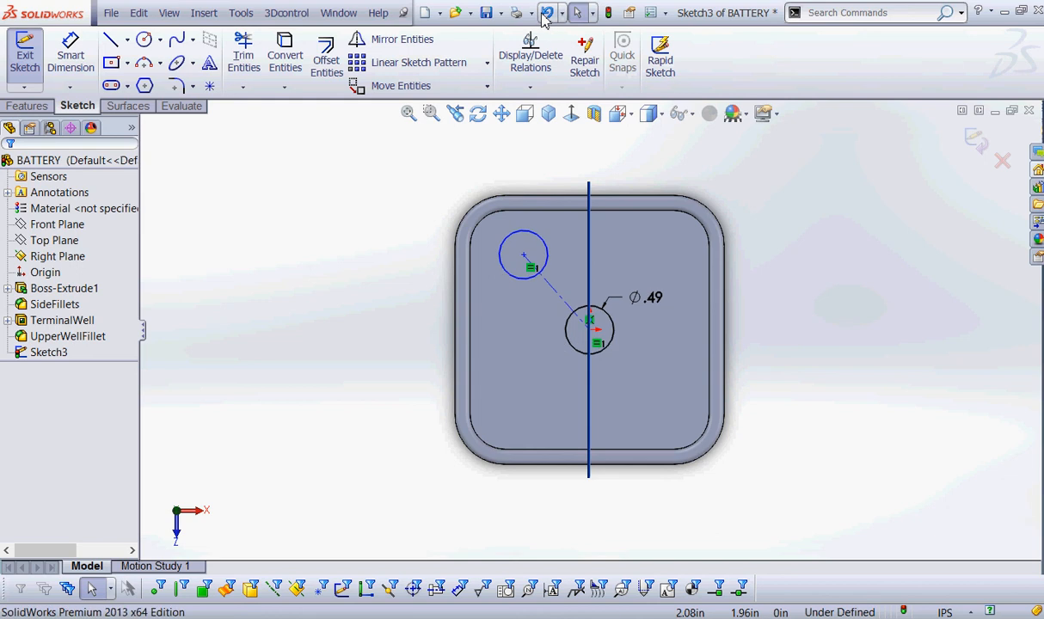
Hide the Right Plane
{"action": "left_click", "coordinate": [48, 260]}
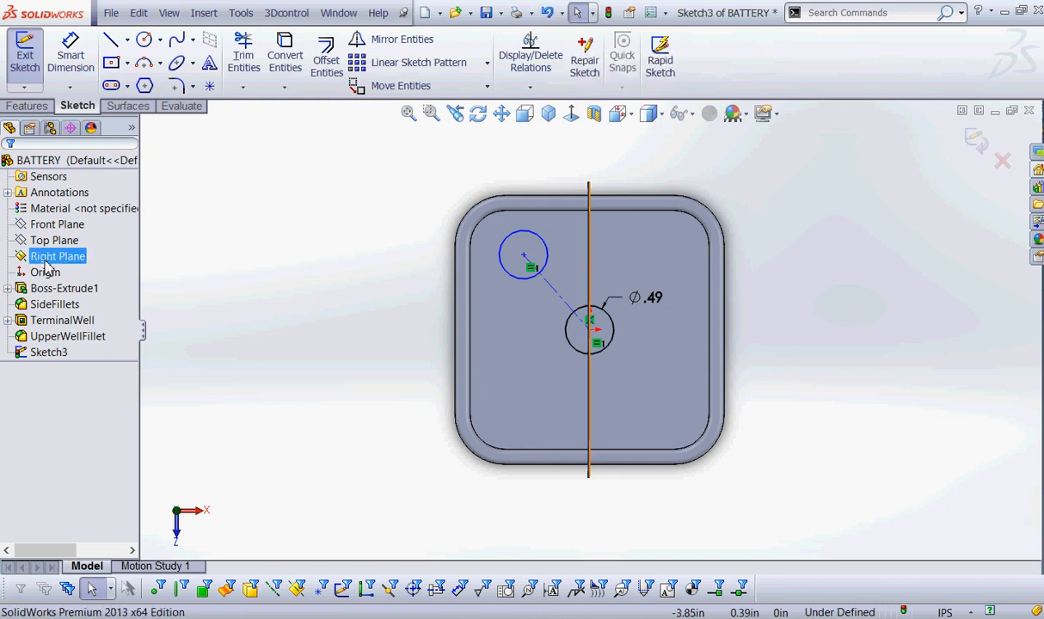
{"action": "right_click", "coordinate": [47, 267]}
{"action": "left_click", "coordinate": [70, 239]}
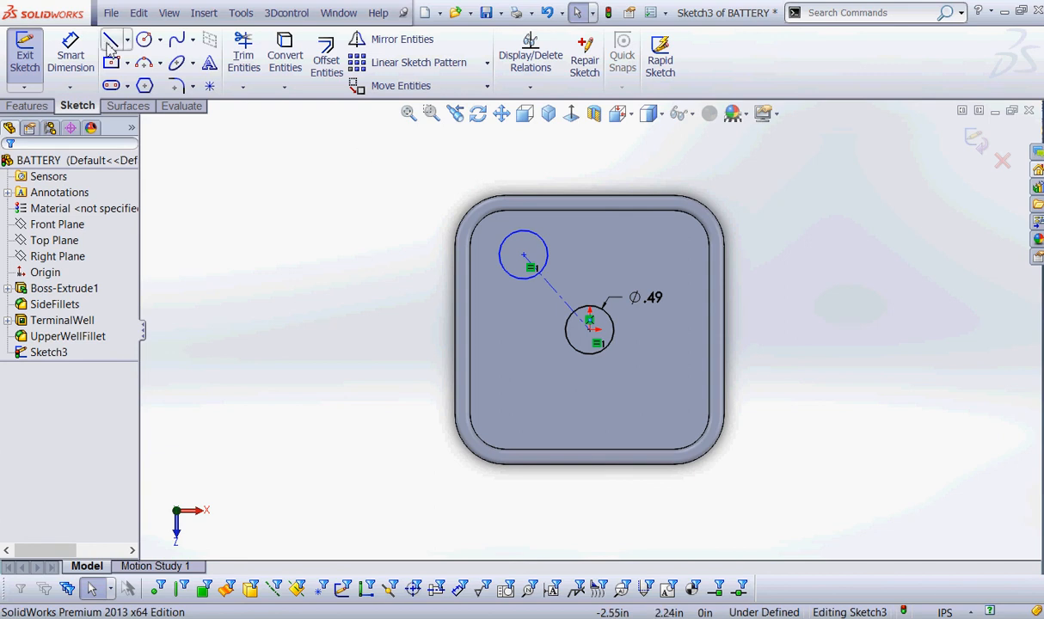
Dimension the length of the centerline between the two circle centers as 1.0 in
{"action": "left_click", "coordinate": [71, 56]}
{"action": "left_click", "coordinate": [551, 292]}
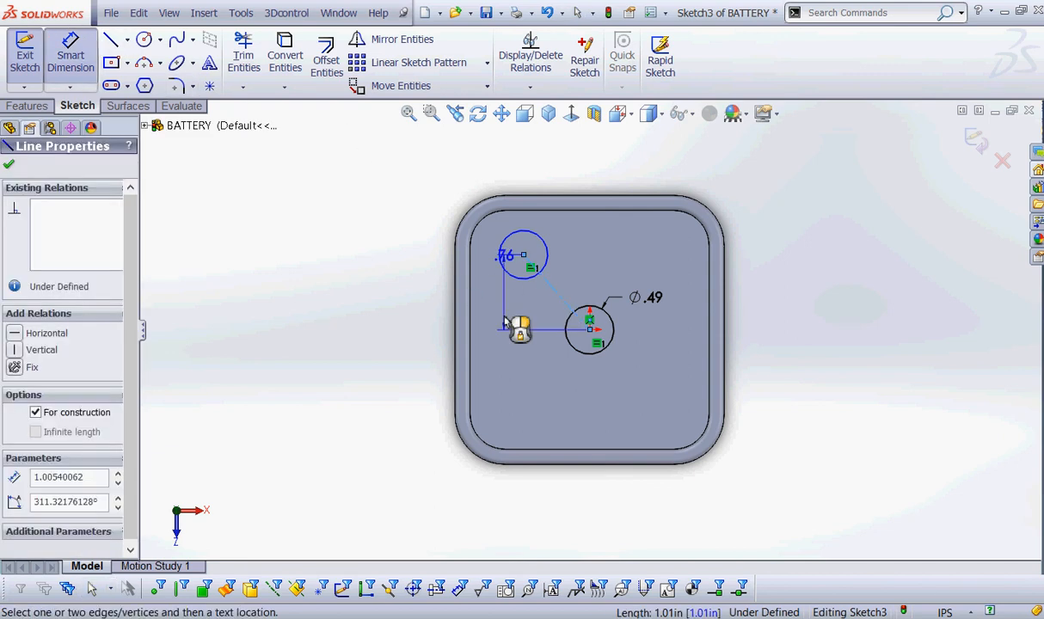
{"action": "left_click", "coordinate": [538, 310]}
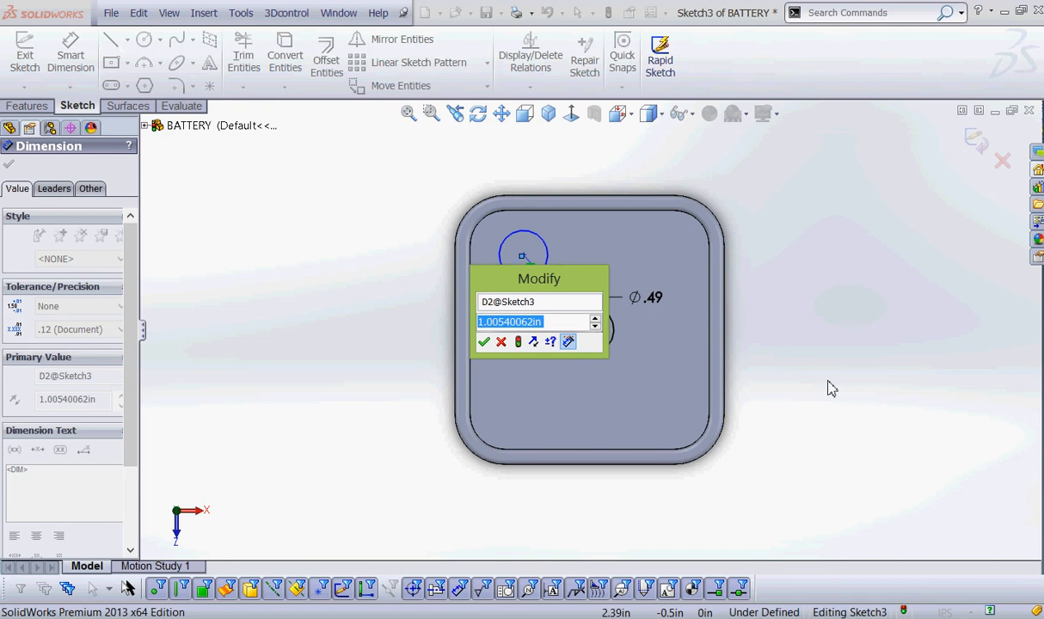
{"action": "type", "text": "1.0"}
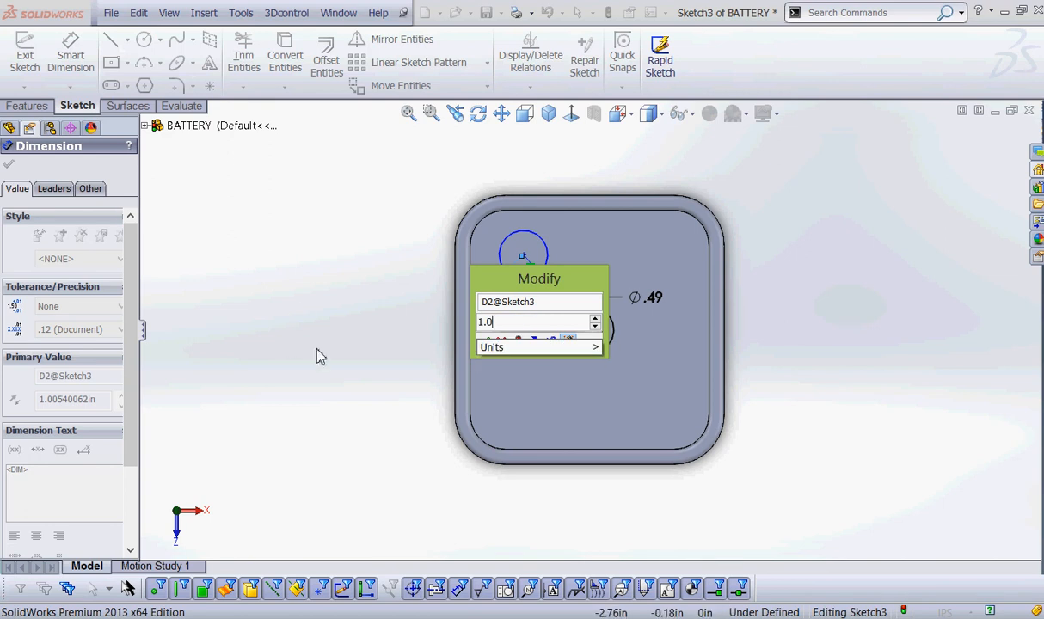
{"action": "left_click", "coordinate": [485, 342]}
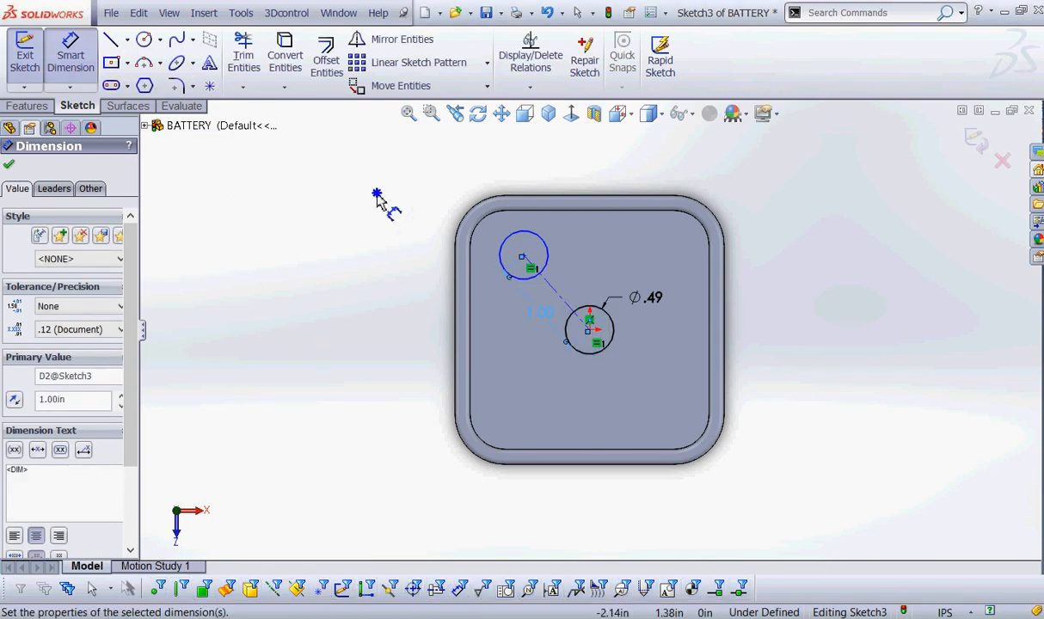
{"action": "right_click", "coordinate": [355, 165]}
{"action": "left_click", "coordinate": [419, 181]}
Show the Right Plane as the reference for the angle
{"action": "left_click", "coordinate": [61, 258]}
{"action": "right_click", "coordinate": [60, 258]}
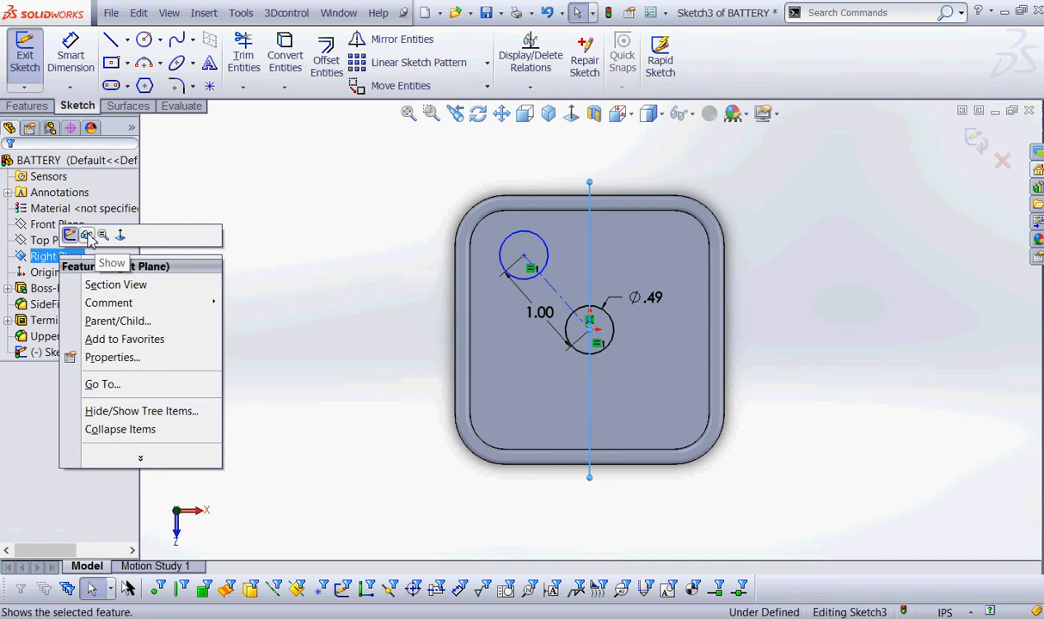
{"action": "left_click", "coordinate": [86, 235]}
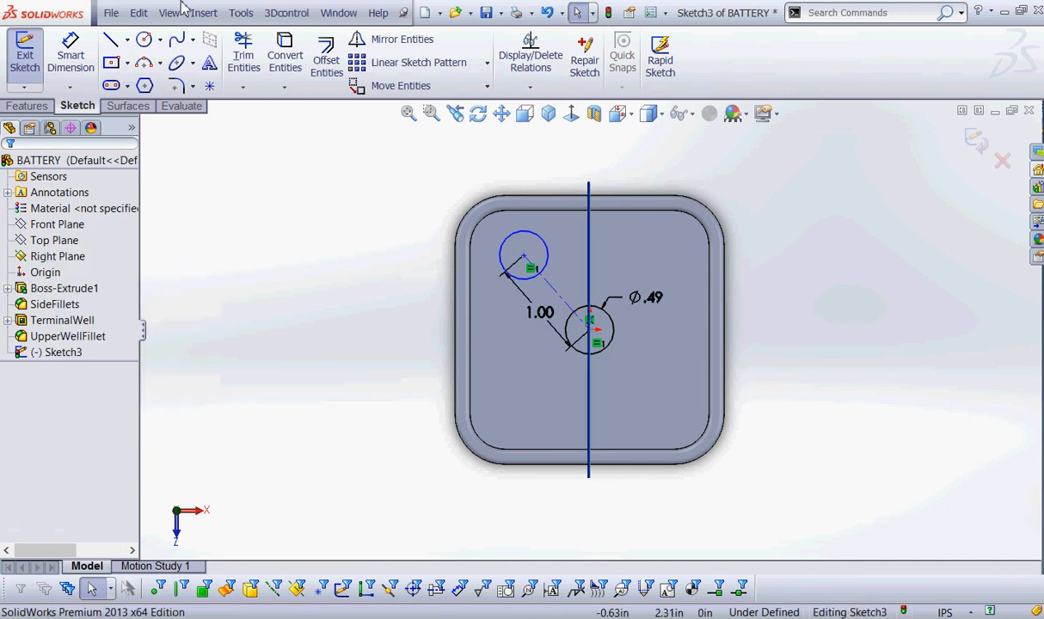
Add a 45-degree angle dimension between the Right Plane and the sketch centerline
{"action": "left_click", "coordinate": [70, 56]}
{"action": "left_click", "coordinate": [592, 203]}
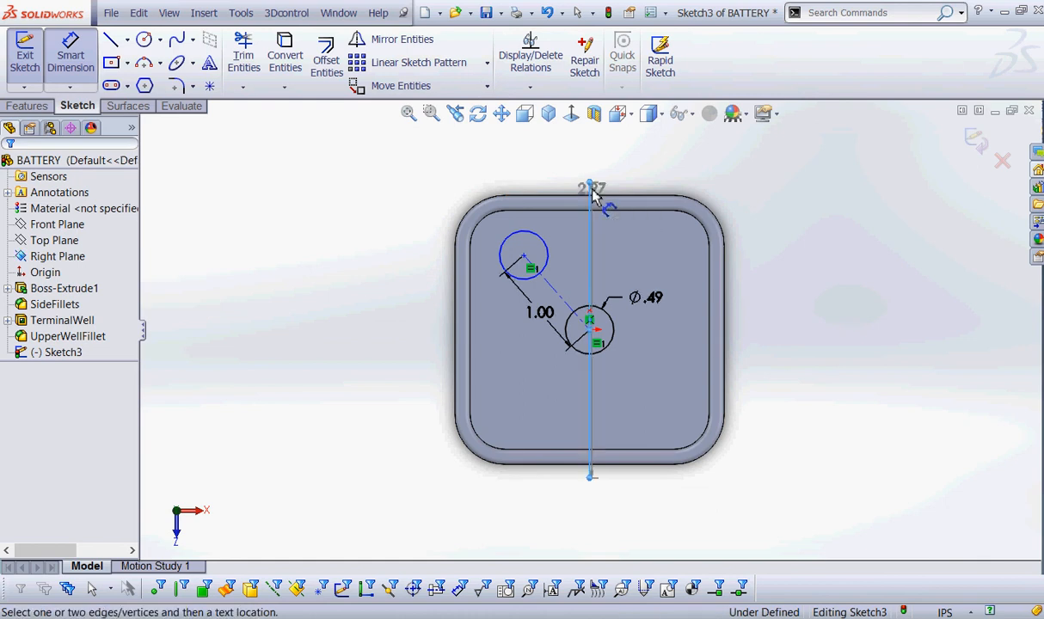
{"action": "left_click", "coordinate": [562, 298]}
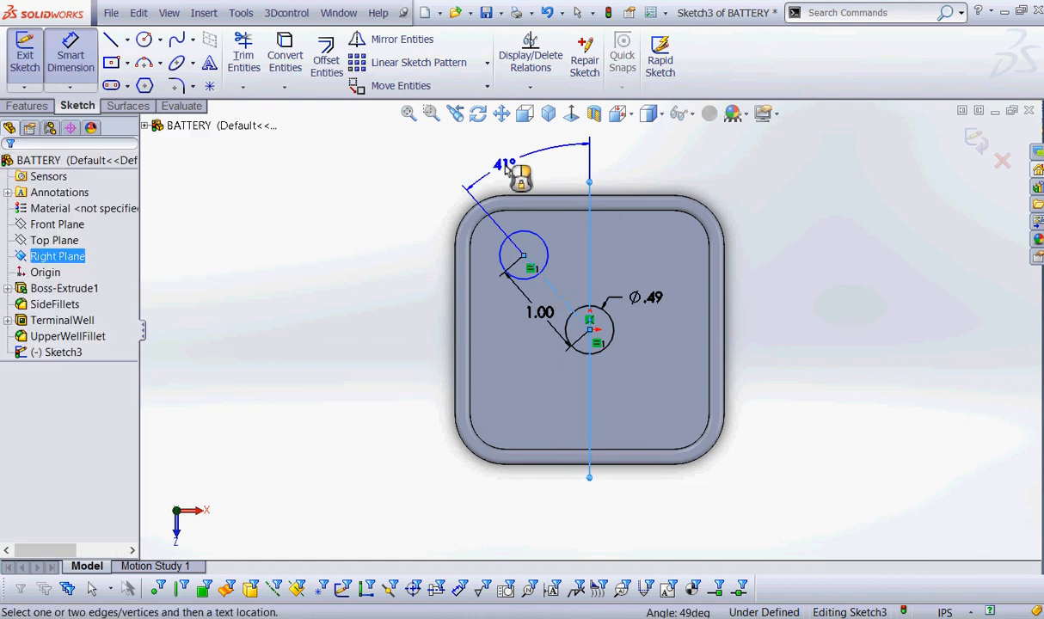
{"action": "left_click", "coordinate": [516, 177]}
{"action": "type", "text": "45deg"}
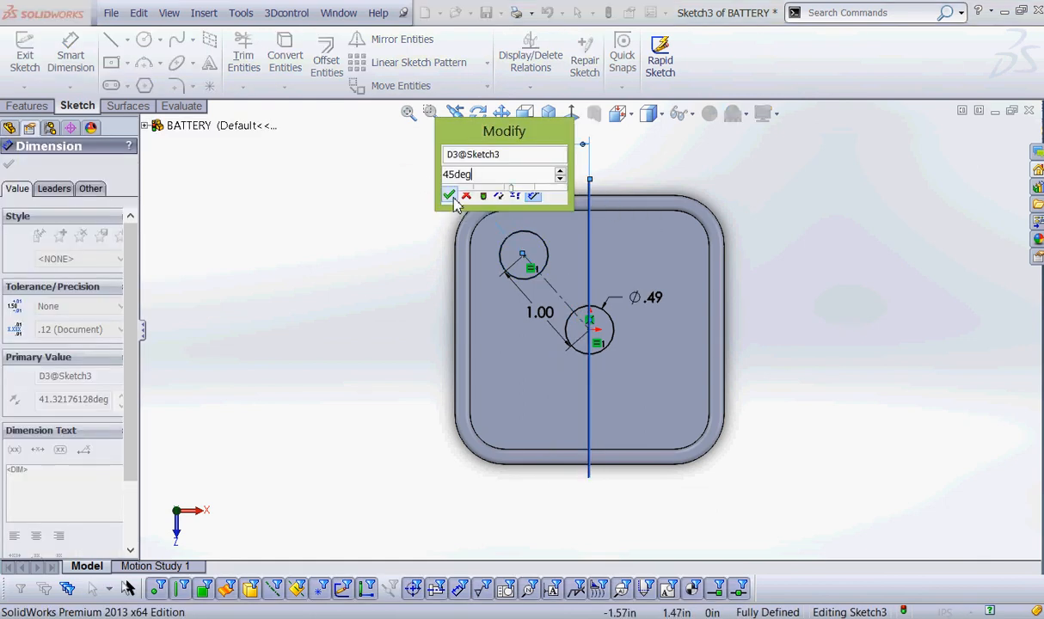
{"action": "key", "text": "Return"}
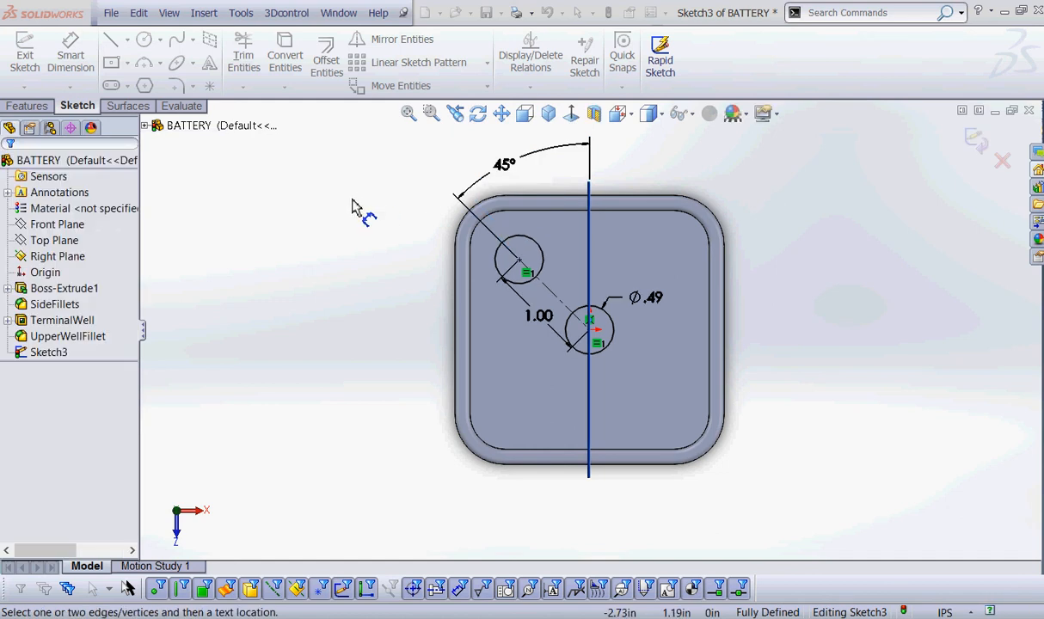
{"action": "right_click", "coordinate": [317, 221]}
{"action": "left_click", "coordinate": [361, 189]}
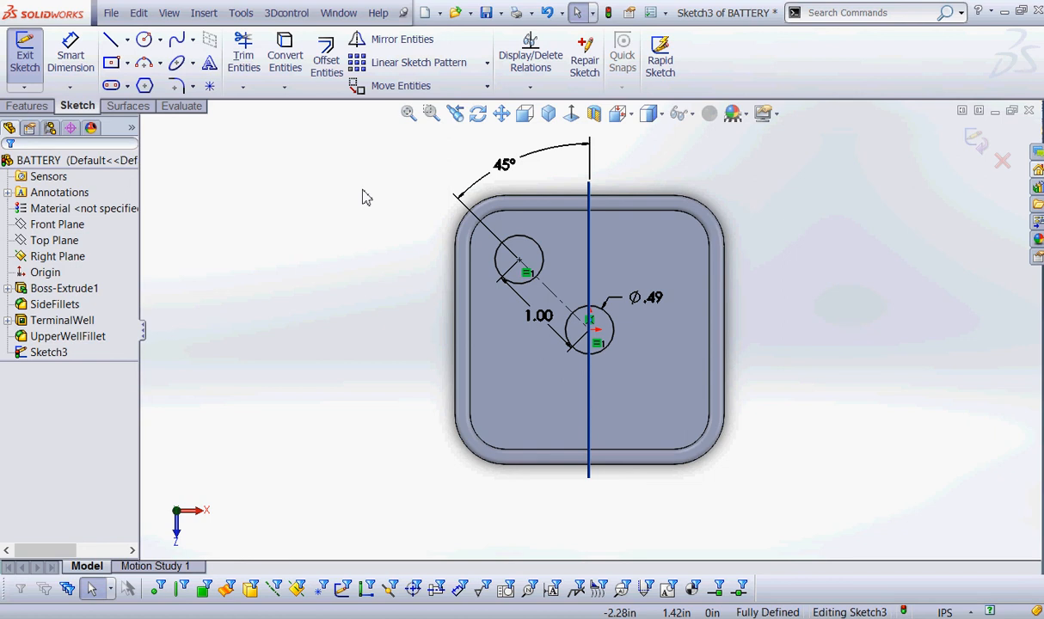
Switch to the isometric view and hide the Right Plane again
{"action": "left_click", "coordinate": [548, 113]}
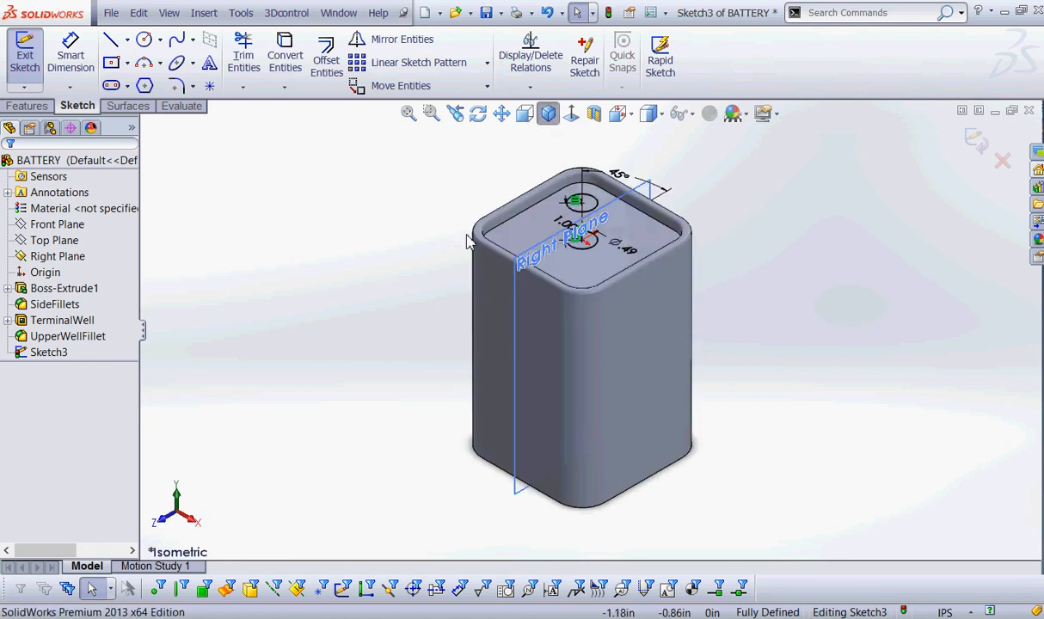
{"action": "right_click", "coordinate": [54, 256]}
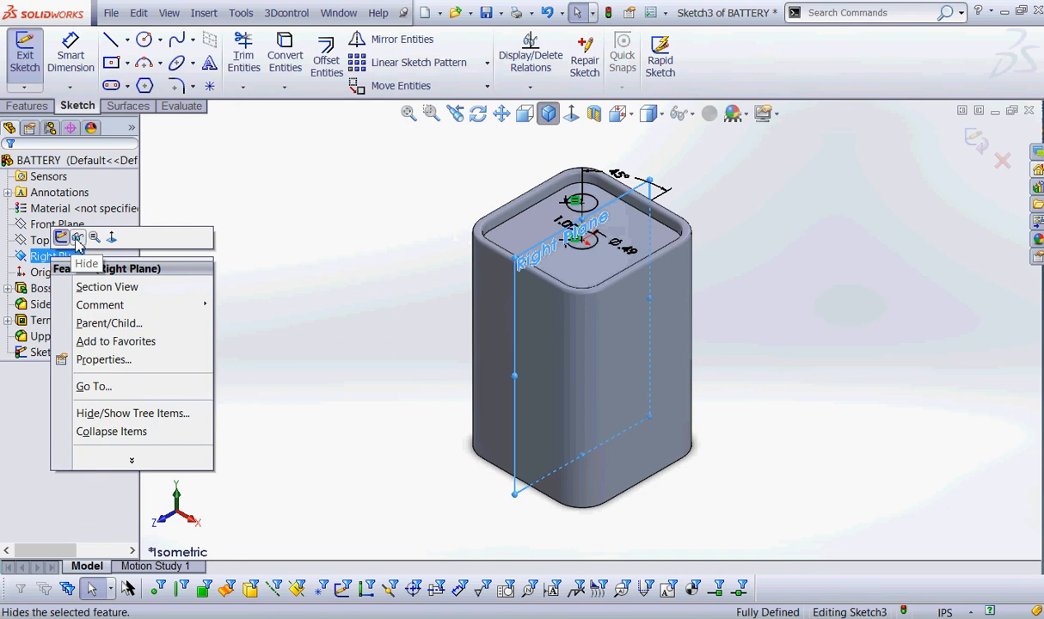
{"action": "left_click", "coordinate": [77, 239]}
{"action": "scroll", "coordinate": [688, 179], "scroll_direction": "down", "scroll_amount": 3}
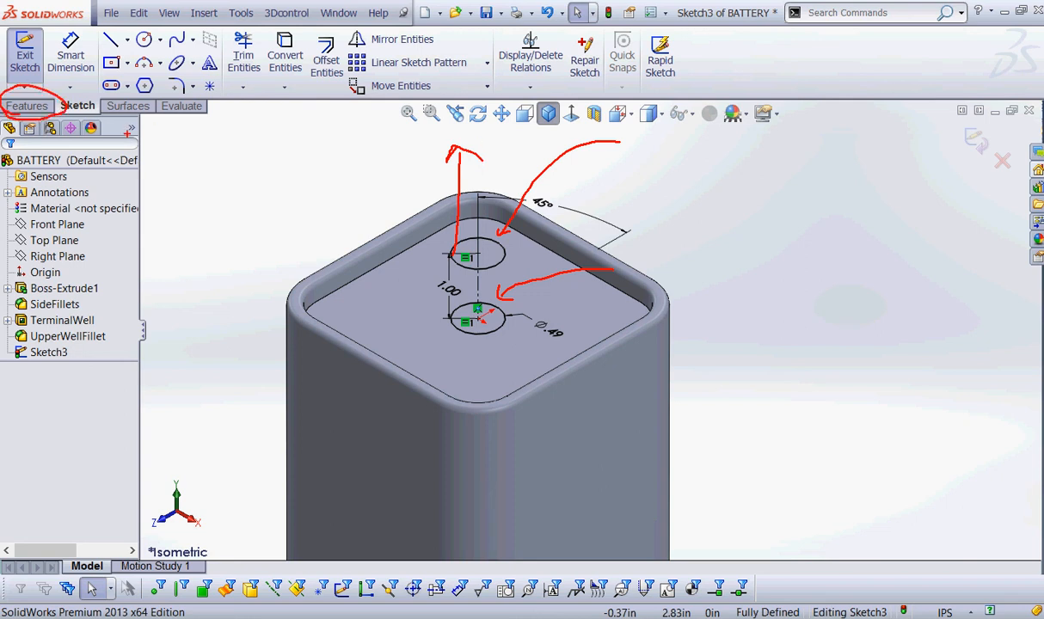
Start a blind boss extrusion of the two terminal circles with a depth of 0.6 in
{"action": "left_click", "coordinate": [27, 106]}
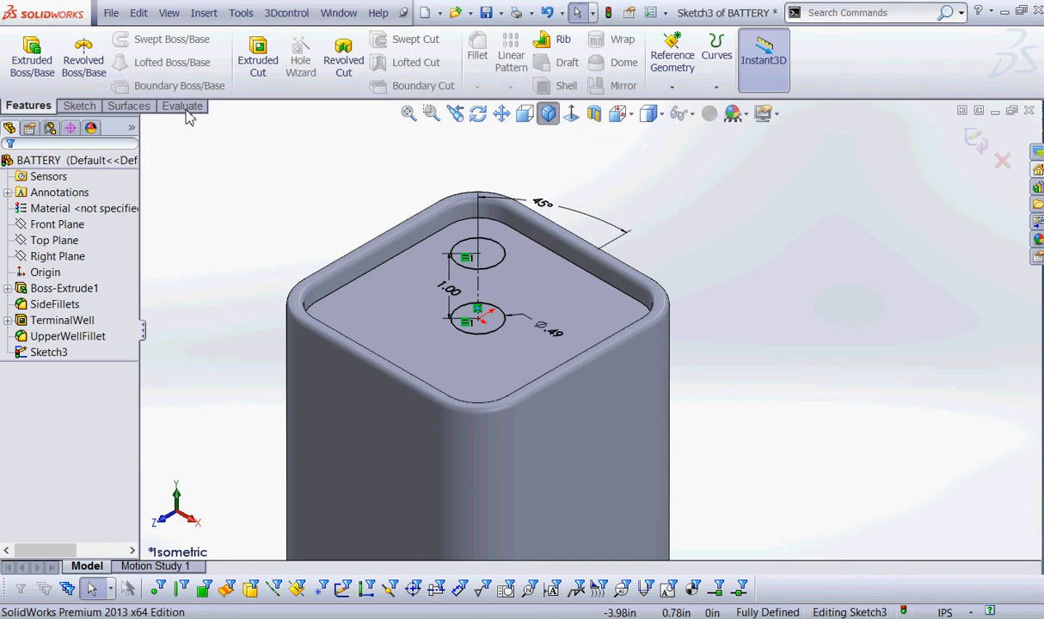
{"action": "left_click", "coordinate": [31, 52]}
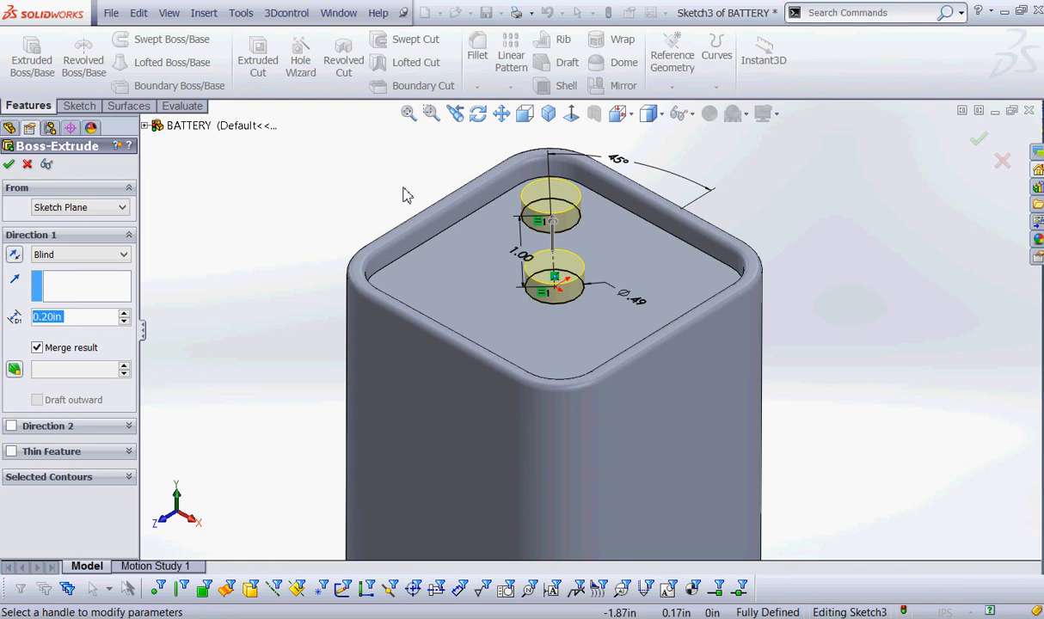
{"action": "type", "text": "0.5"}
{"action": "key", "text": "BackSpace"}
{"action": "type", "text": "6"}
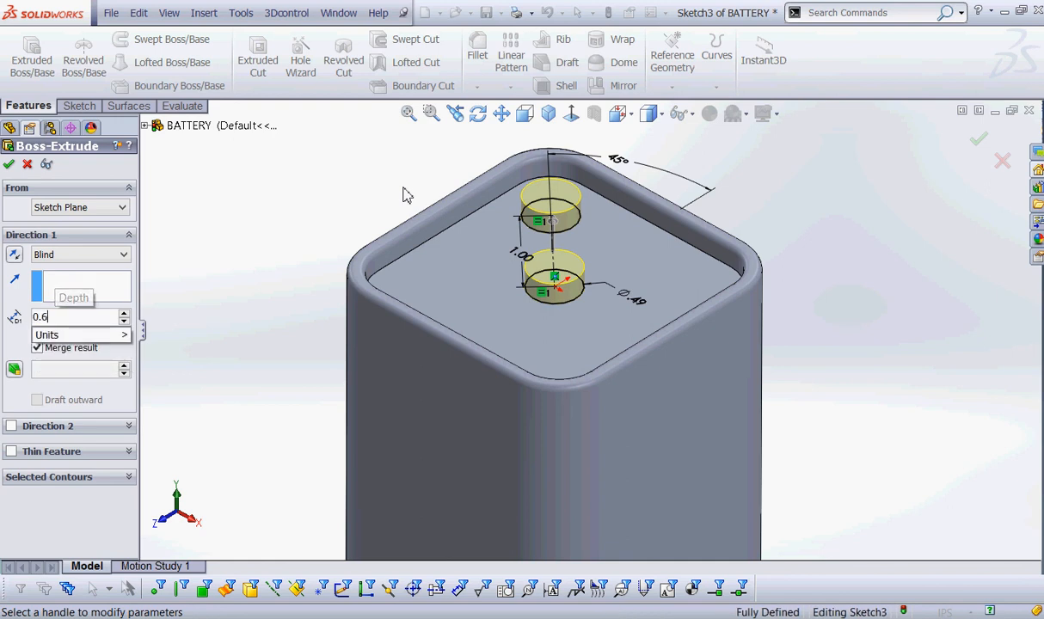
{"action": "key", "text": "Return"}
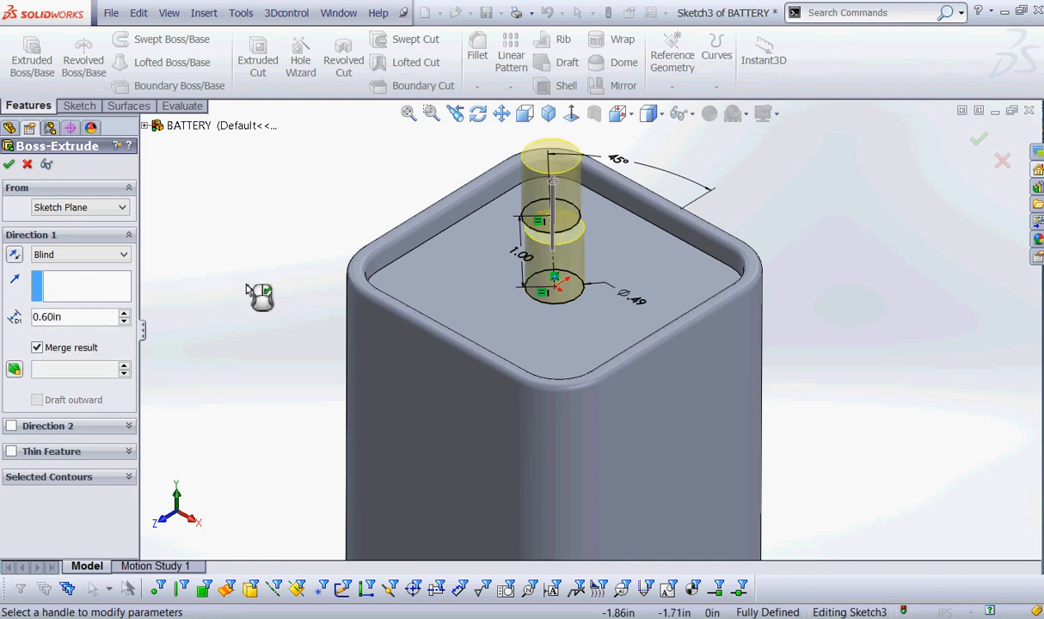
{"action": "key", "text": "ctrl+2"}
{"action": "mouse_move", "coordinate": [34, 357]}
{"action": "left_mouse_down"}
{"action": "mouse_move", "coordinate": [17, 384]}
{"action": "mouse_move", "coordinate": [21, 355]}
{"action": "left_mouse_up"}
{"action": "mouse_move", "coordinate": [219, 307]}
{"action": "left_mouse_down"}
{"action": "mouse_move", "coordinate": [22, 310]}
{"action": "mouse_move", "coordinate": [7, 335]}
{"action": "left_mouse_up"}
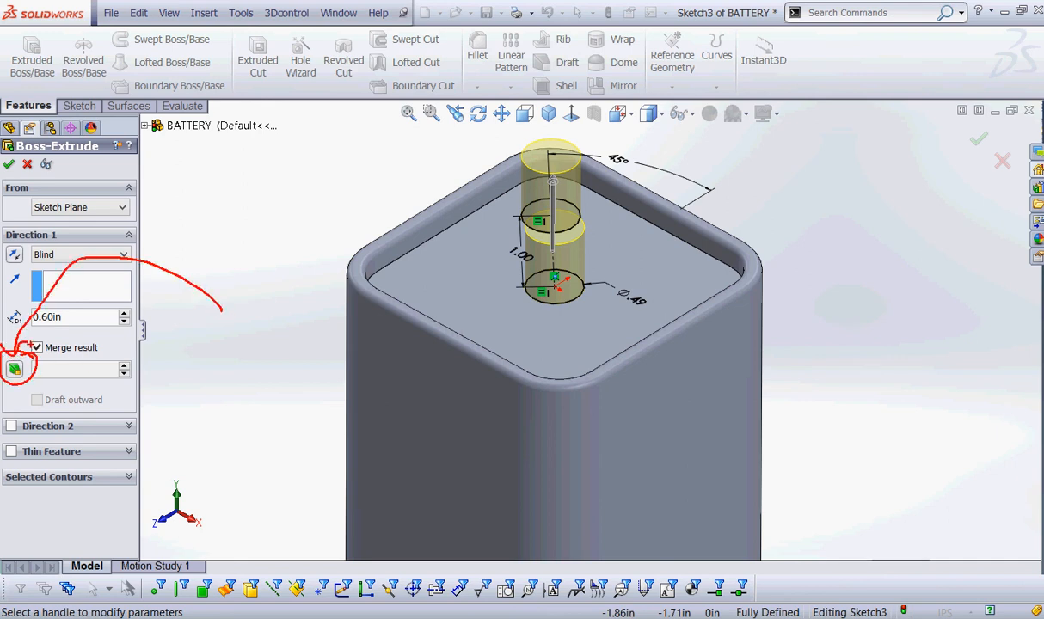
{"action": "key", "text": "Escape"}
Add an inward draft of 5 degrees to the terminal extrusion and complete the feature
{"action": "left_click", "coordinate": [15, 369]}
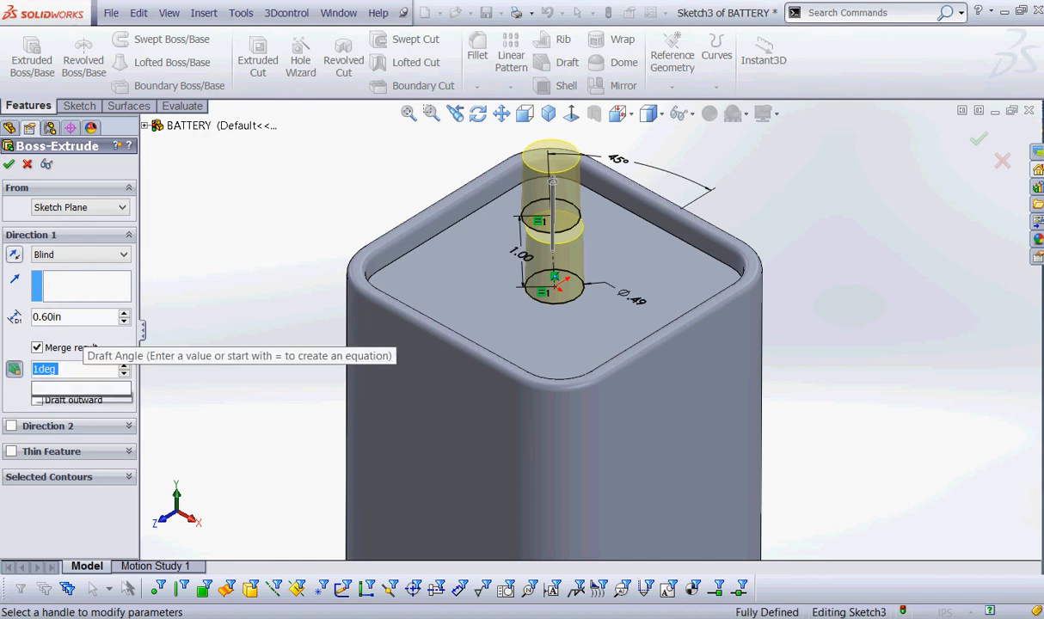
{"action": "type", "text": "5"}
{"action": "key", "text": "Return"}
{"action": "middle_click_drag", "start_coordinate": [293, 417], "coordinate": [312, 357]}
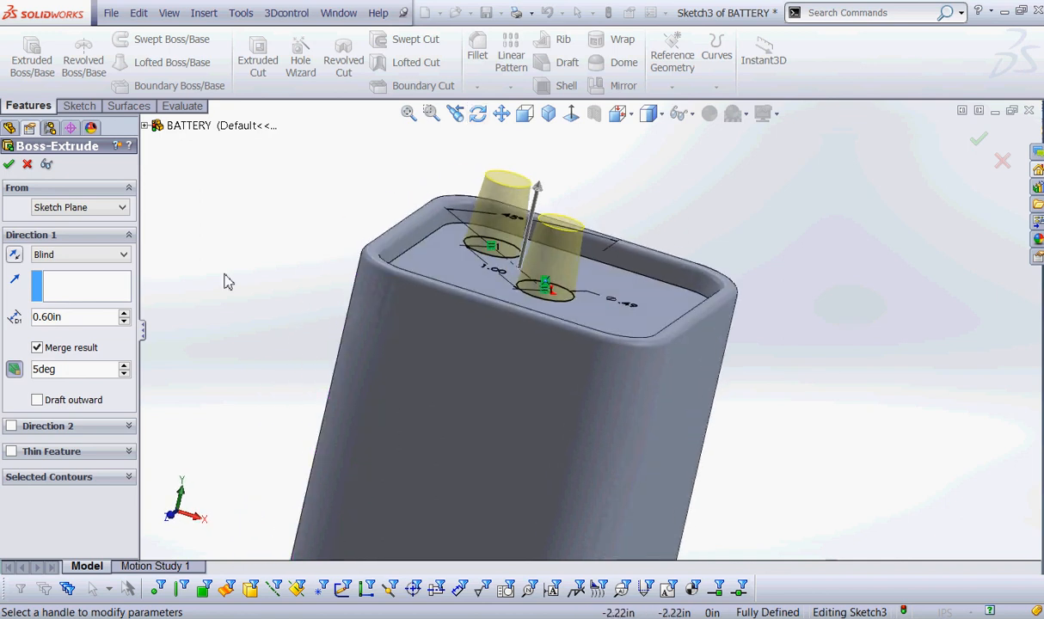
{"action": "left_click", "coordinate": [9, 164]}
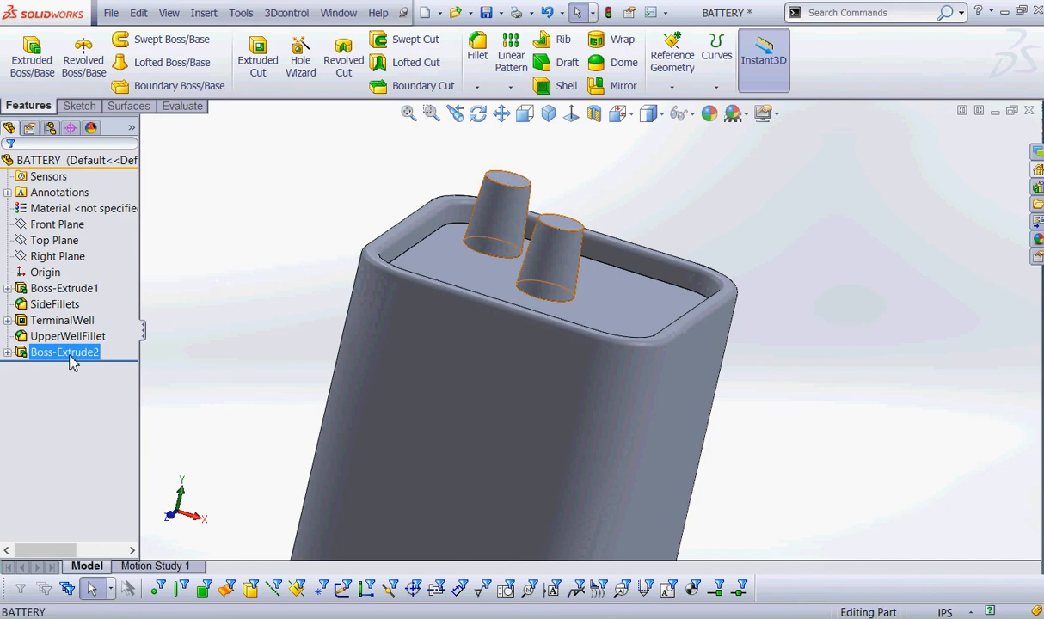
Rename the new extrusion feature as Terminals and save the part
{"action": "left_click", "coordinate": [59, 354]}
{"action": "left_click", "coordinate": [60, 354]}
{"action": "type", "text": "Terminals"}
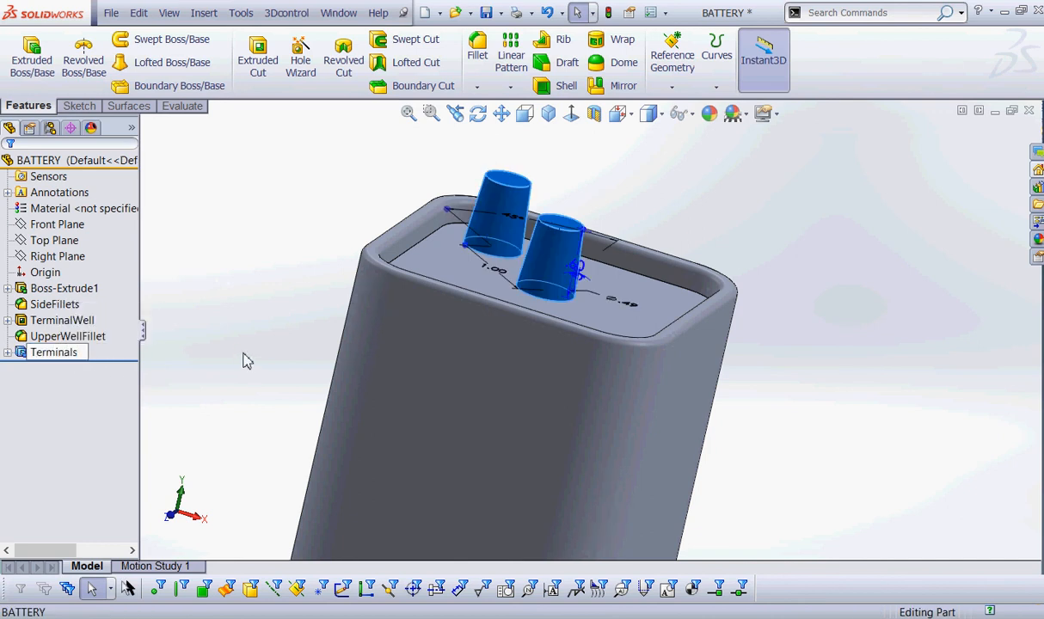
{"action": "left_click", "coordinate": [246, 360]}
{"action": "left_click", "coordinate": [487, 12]}
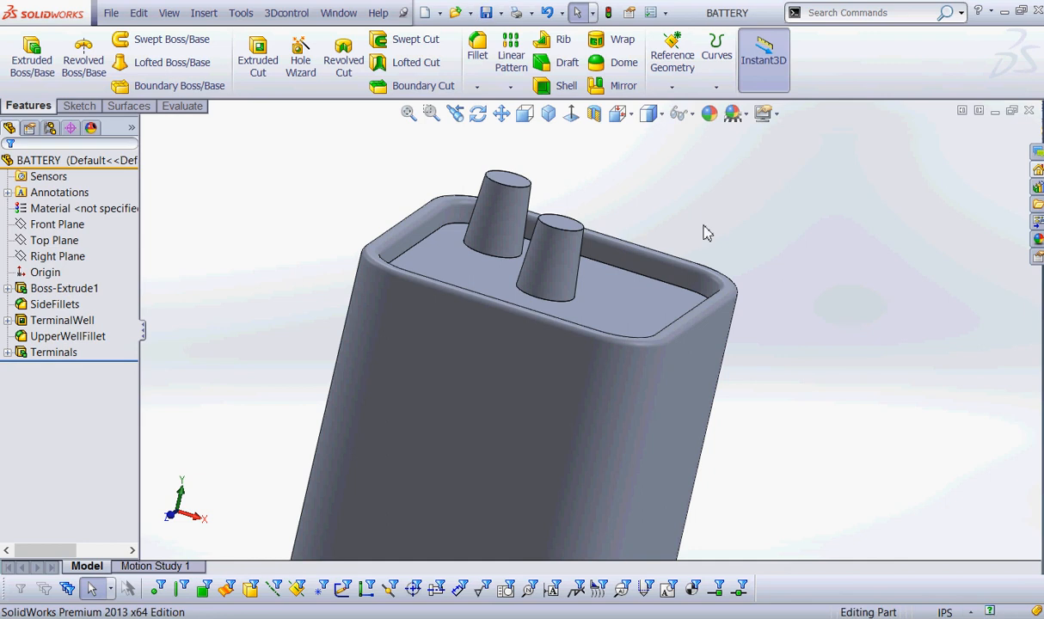
{"action": "middle_click_drag", "start_coordinate": [704, 232], "coordinate": [754, 274]}
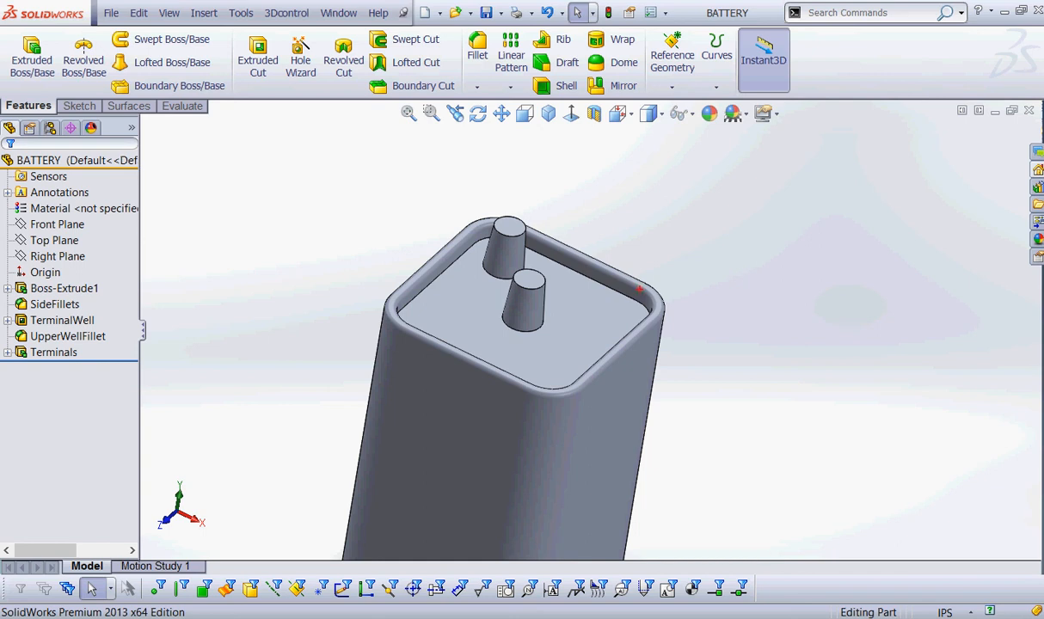
{"action": "mouse_move", "coordinate": [564, 284]}
{"action": "left_mouse_down"}
{"action": "mouse_move", "coordinate": [505, 325]}
{"action": "mouse_move", "coordinate": [547, 277]}
{"action": "mouse_move", "coordinate": [562, 307]}
{"action": "mouse_move", "coordinate": [603, 309]}
{"action": "mouse_move", "coordinate": [554, 315]}
{"action": "left_mouse_up"}
{"action": "mouse_move", "coordinate": [525, 206]}
{"action": "left_mouse_down"}
{"action": "mouse_move", "coordinate": [502, 260]}
{"action": "mouse_move", "coordinate": [527, 209]}
{"action": "left_mouse_up"}
{"action": "mouse_move", "coordinate": [606, 196]}
{"action": "left_mouse_down"}
{"action": "mouse_move", "coordinate": [525, 226]}
{"action": "mouse_move", "coordinate": [557, 232]}
{"action": "left_mouse_up"}
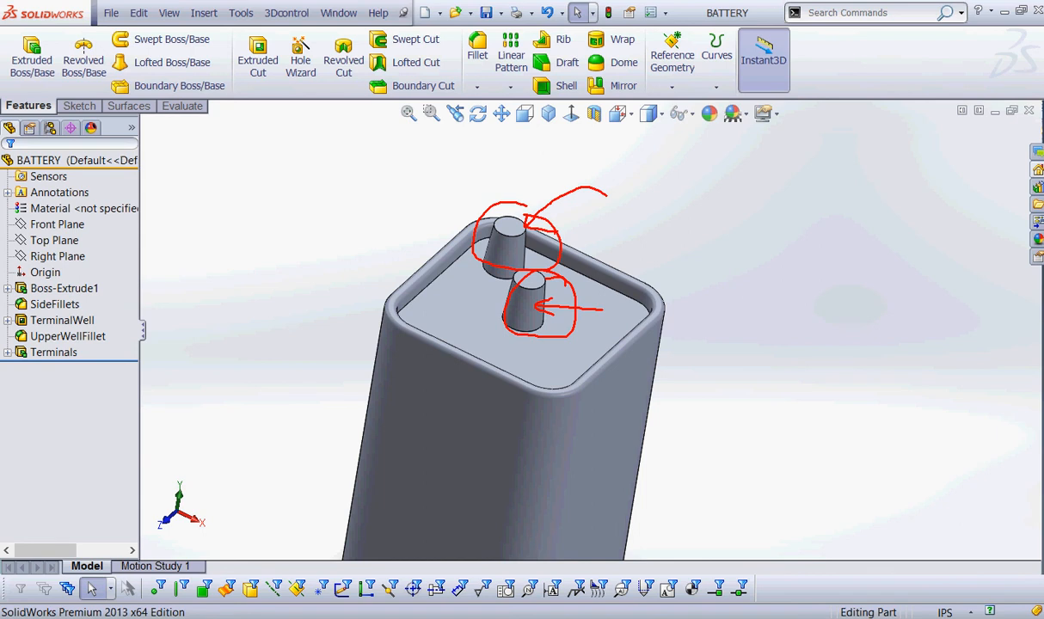
{"action": "key", "text": "Escape"}
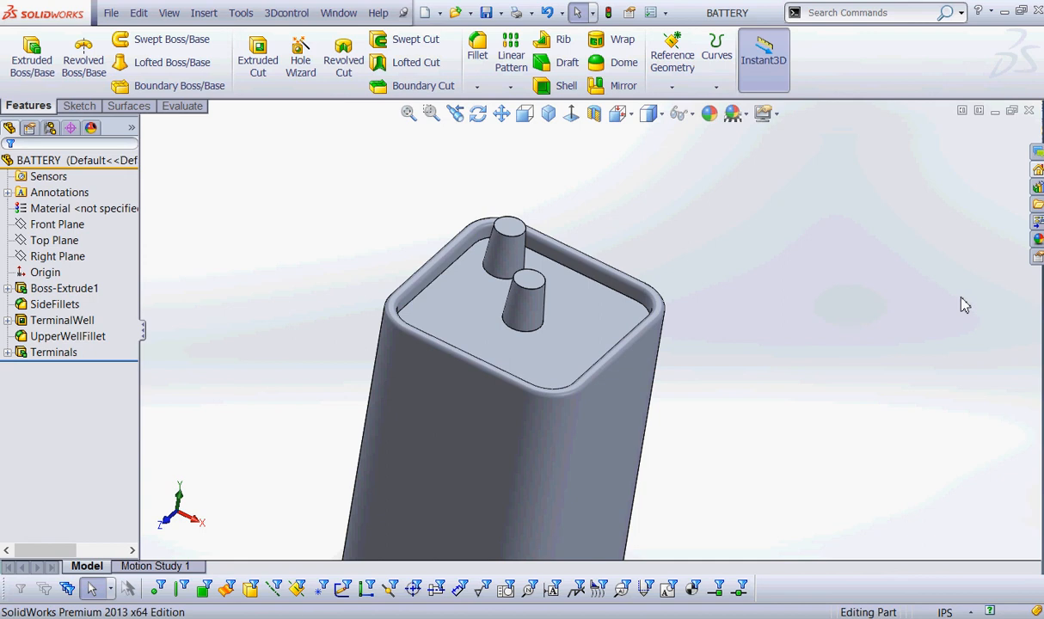
Color the top and side faces of the front terminal red at face level and save the part
{"action": "left_click", "coordinate": [1038, 241]}
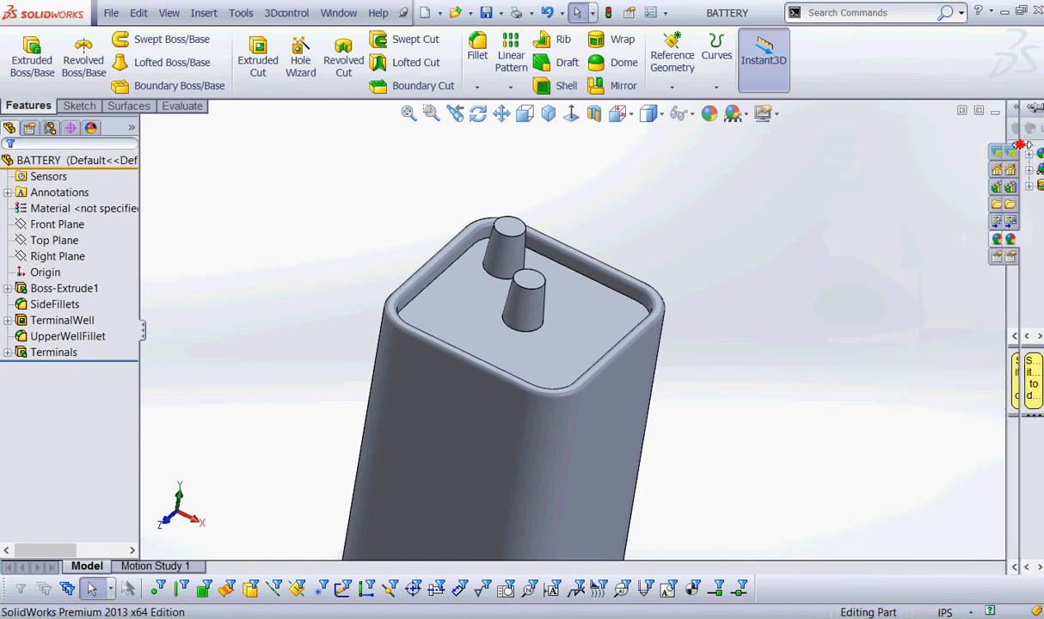
{"action": "left_click", "coordinate": [527, 311]}
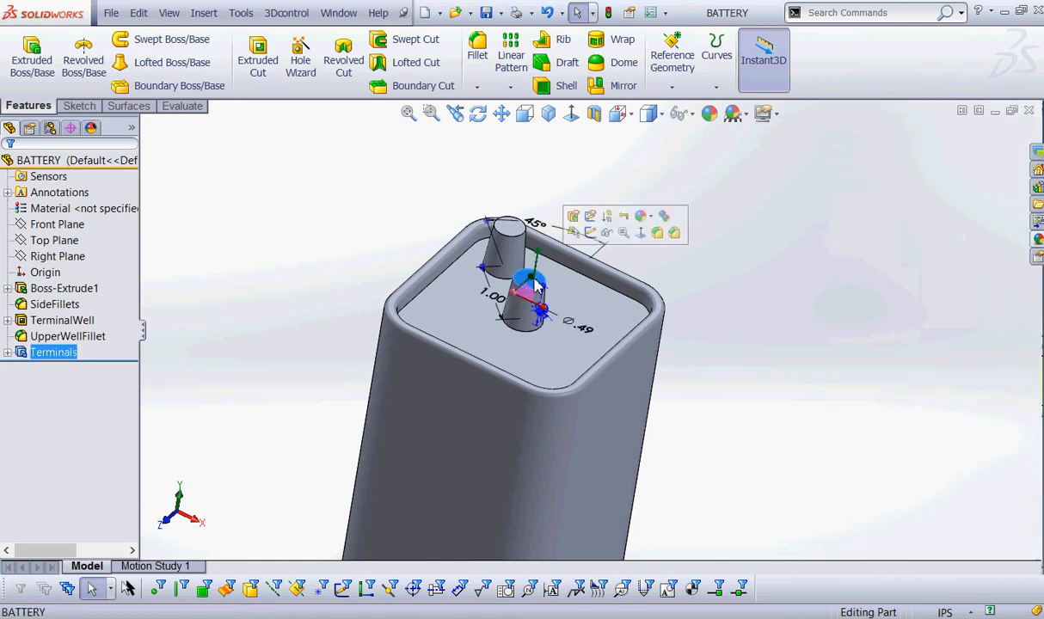
{"action": "left_click", "coordinate": [527, 311]}
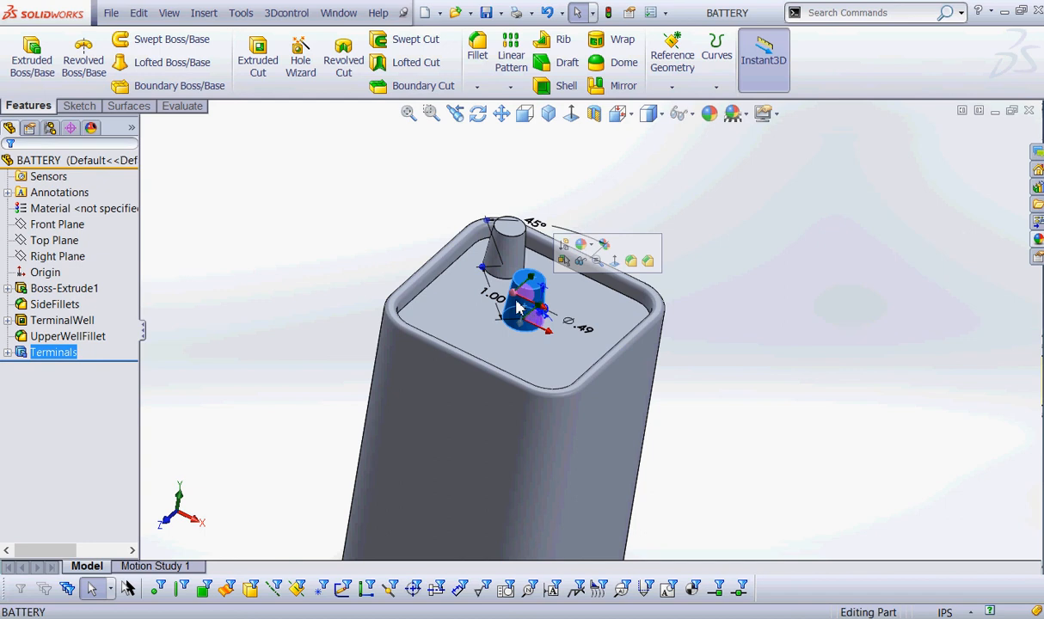
{"action": "left_click", "coordinate": [593, 247]}
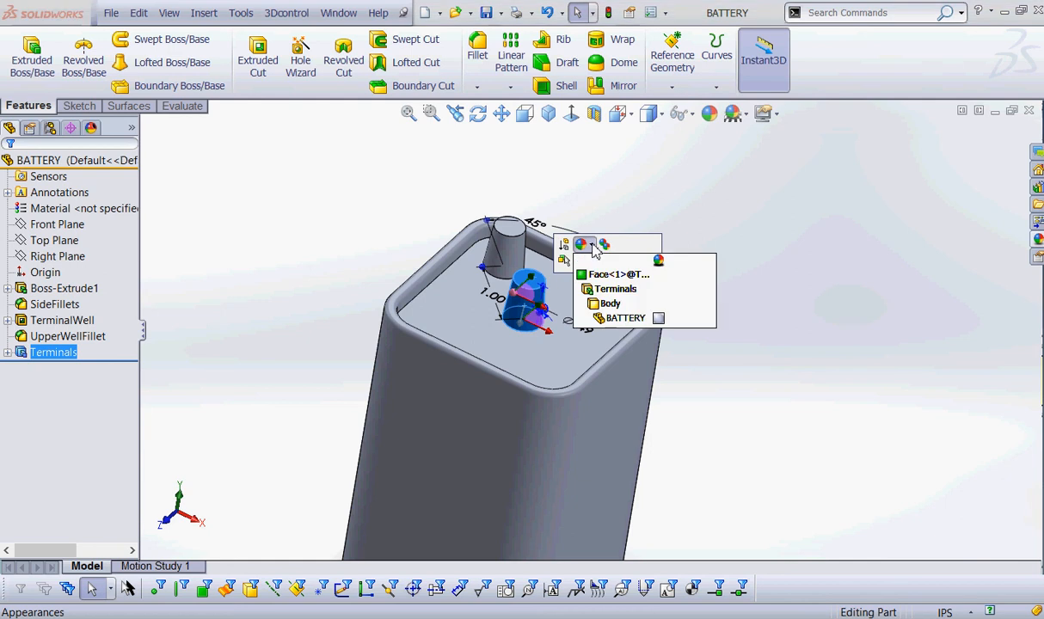
{"action": "left_click", "coordinate": [594, 247]}
{"action": "left_click", "coordinate": [594, 246]}
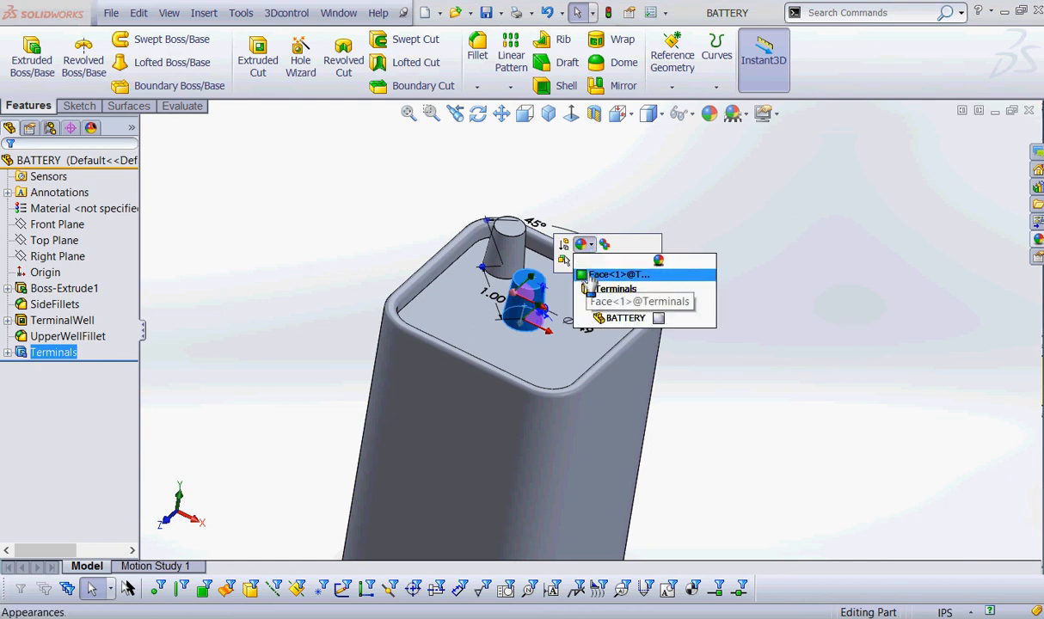
{"action": "left_click", "coordinate": [652, 275]}
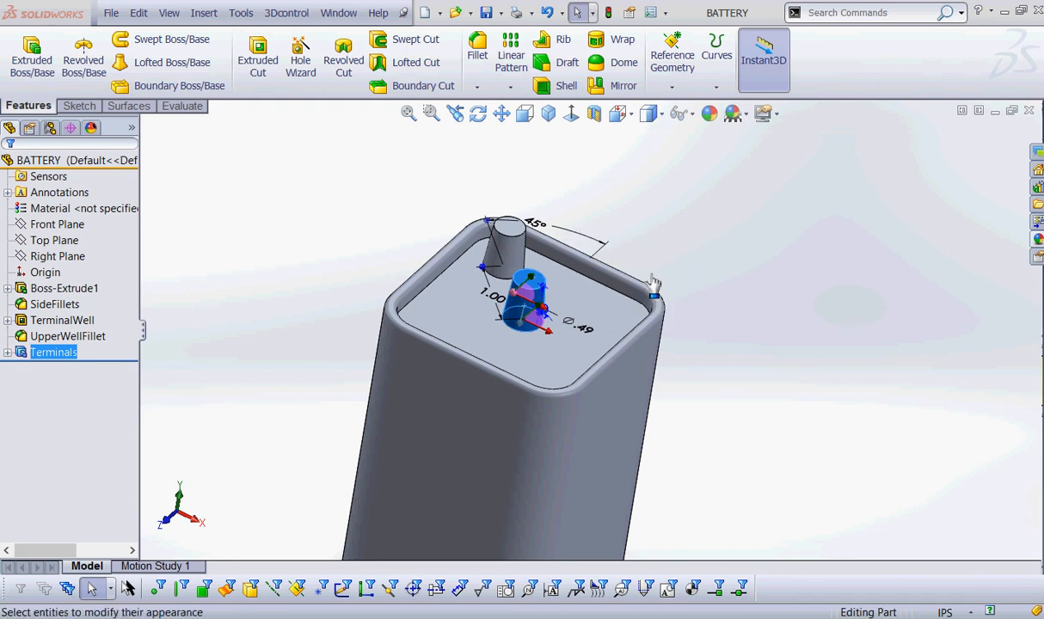
{"action": "left_click", "coordinate": [653, 277]}
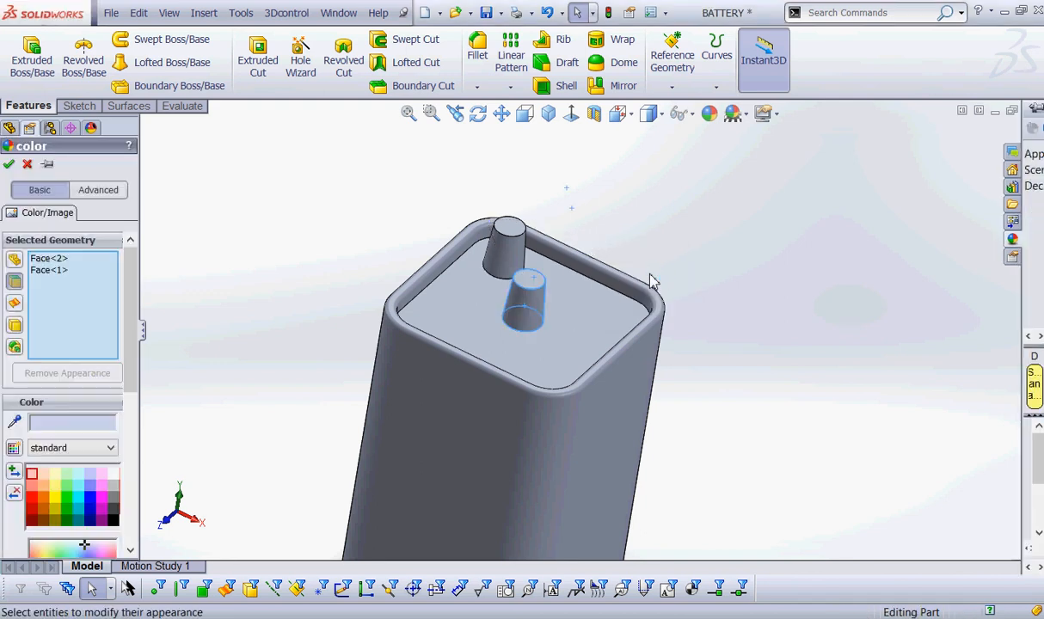
{"action": "left_click_drag", "start_coordinate": [135, 359], "coordinate": [133, 413]}
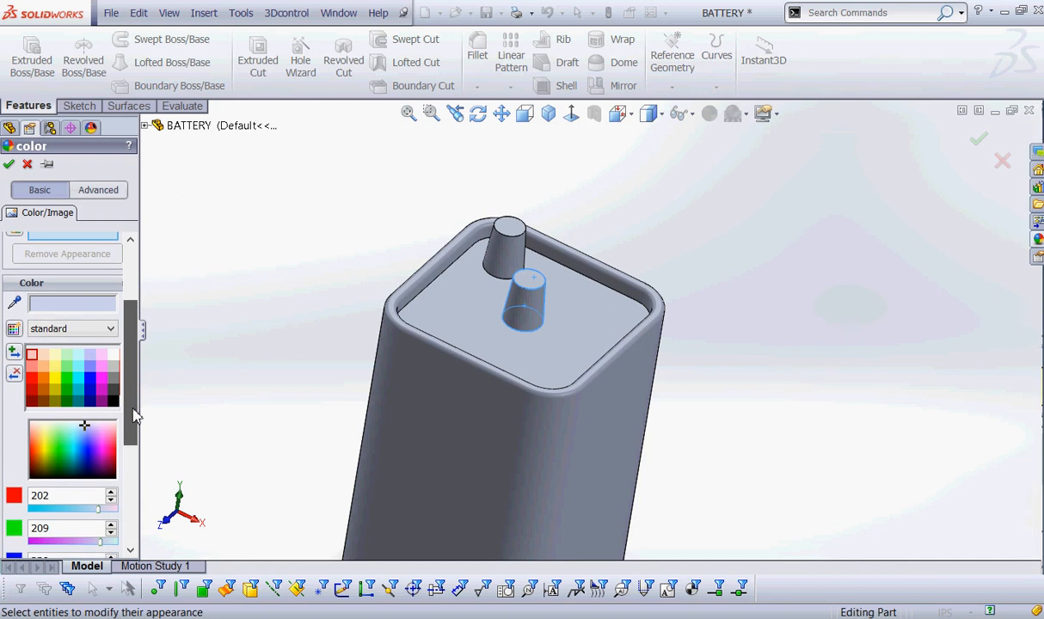
{"action": "left_click", "coordinate": [35, 385]}
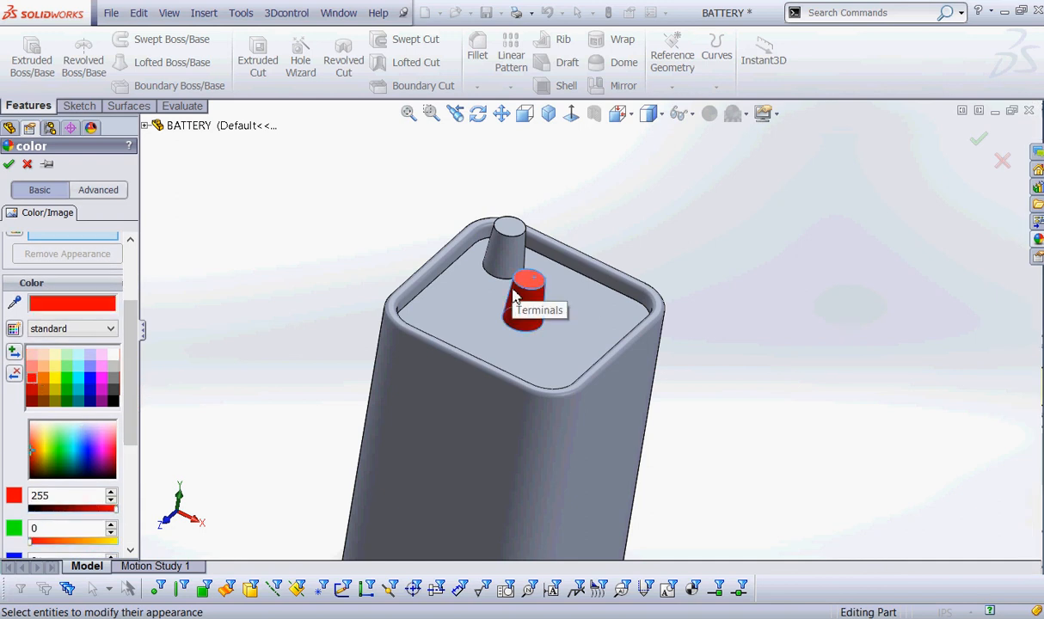
{"action": "left_click", "coordinate": [9, 164]}
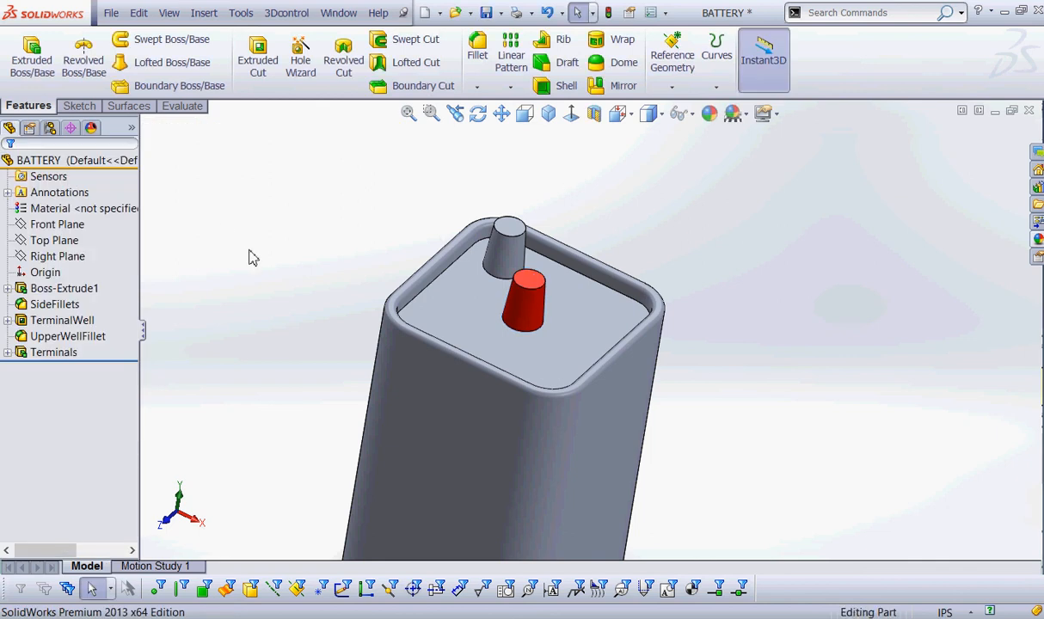
{"action": "left_click", "coordinate": [486, 14]}
Color the top and side faces of the rear terminal black at face level
{"action": "left_click", "coordinate": [495, 232]}
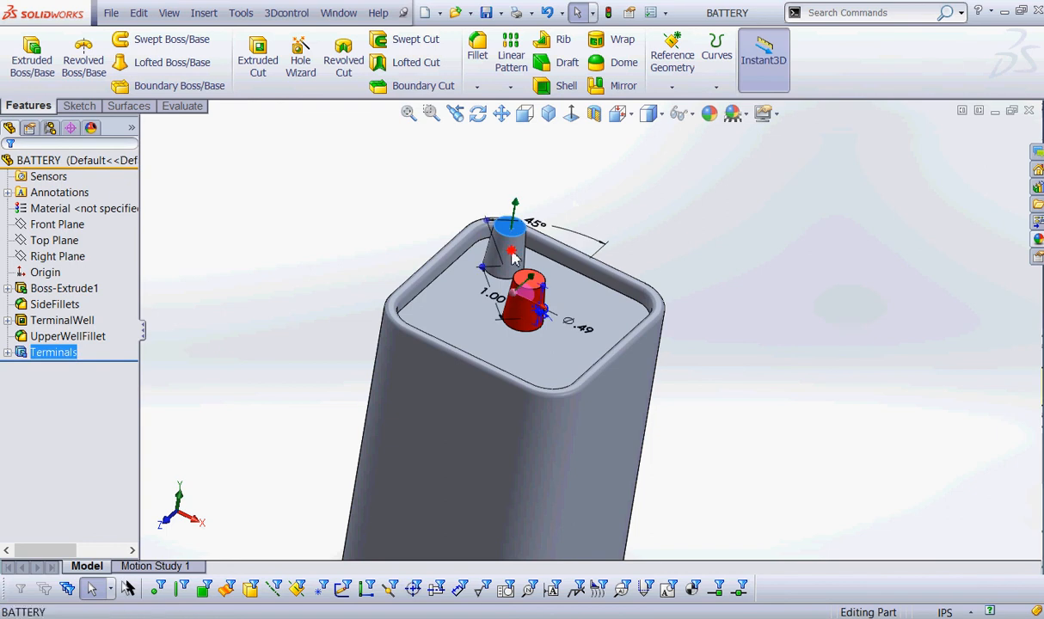
{"action": "left_click", "coordinate": [511, 249]}
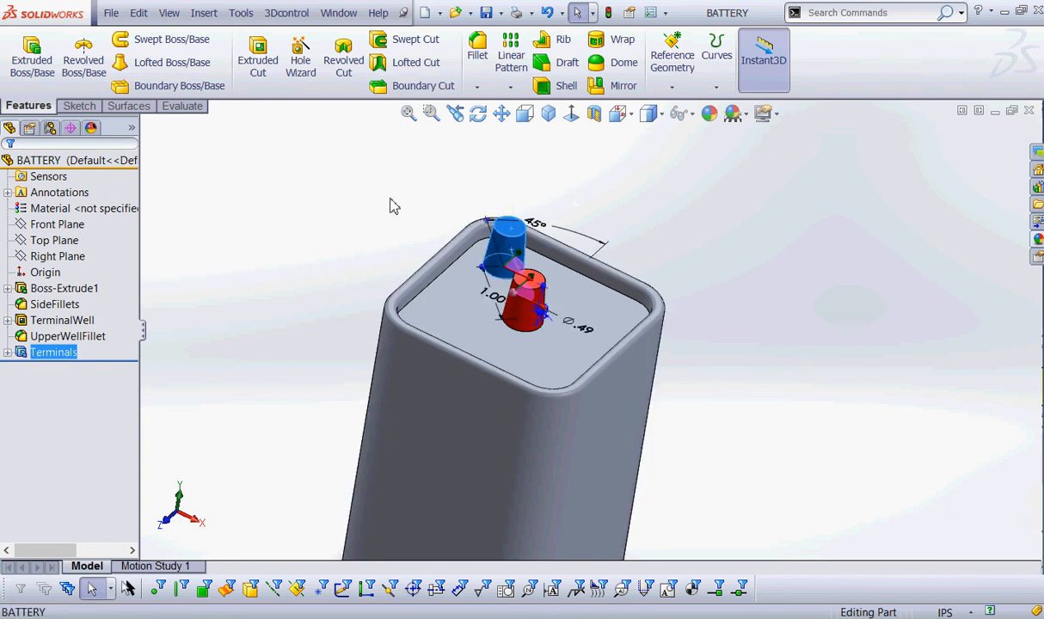
{"action": "right_click", "coordinate": [573, 190]}
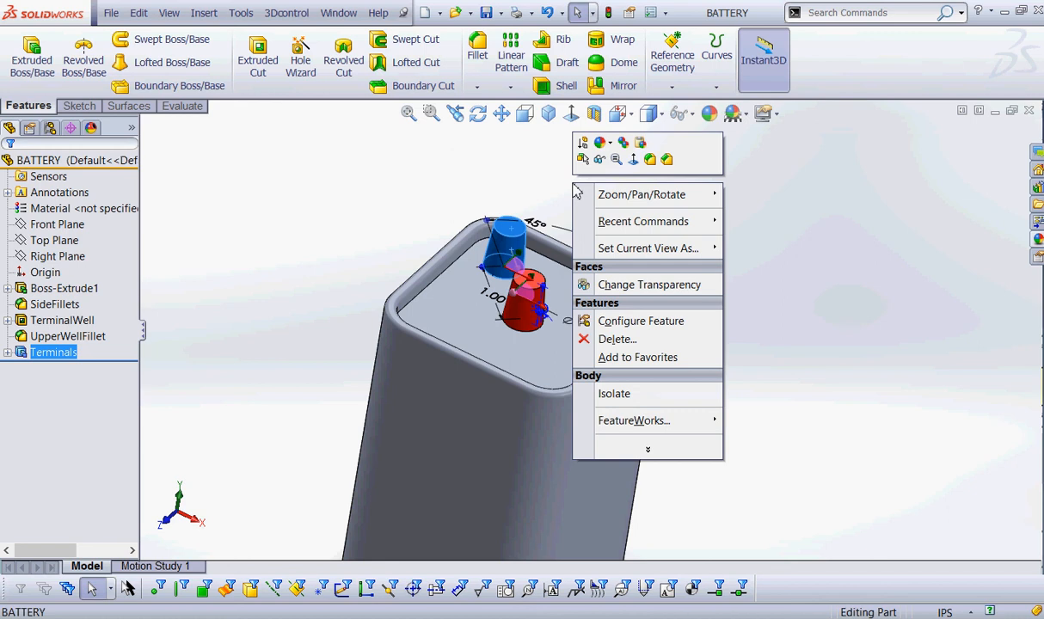
{"action": "left_click", "coordinate": [611, 145]}
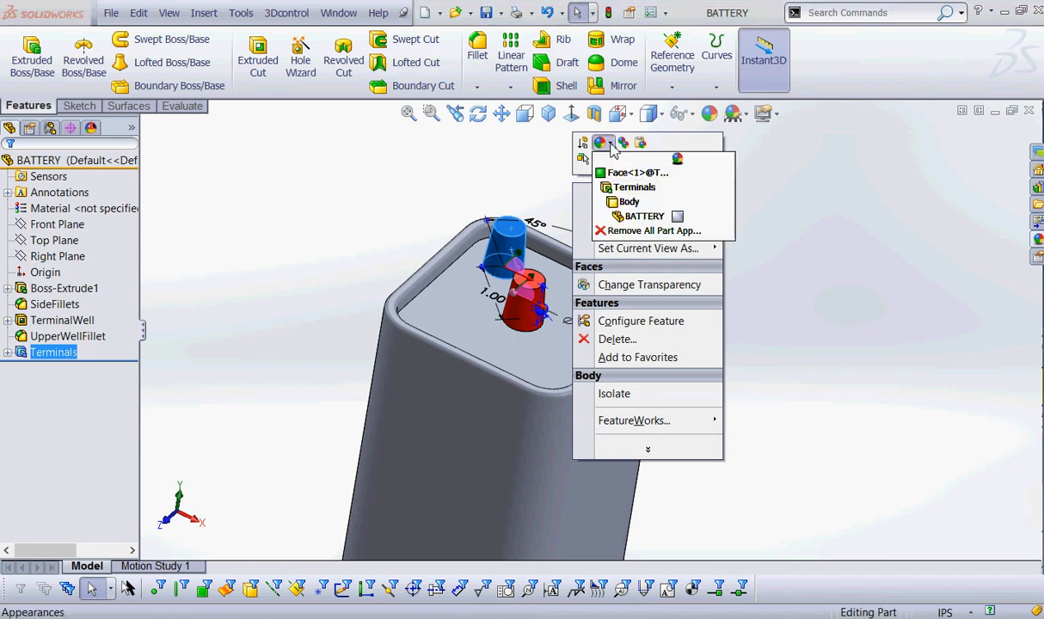
{"action": "left_click", "coordinate": [608, 145]}
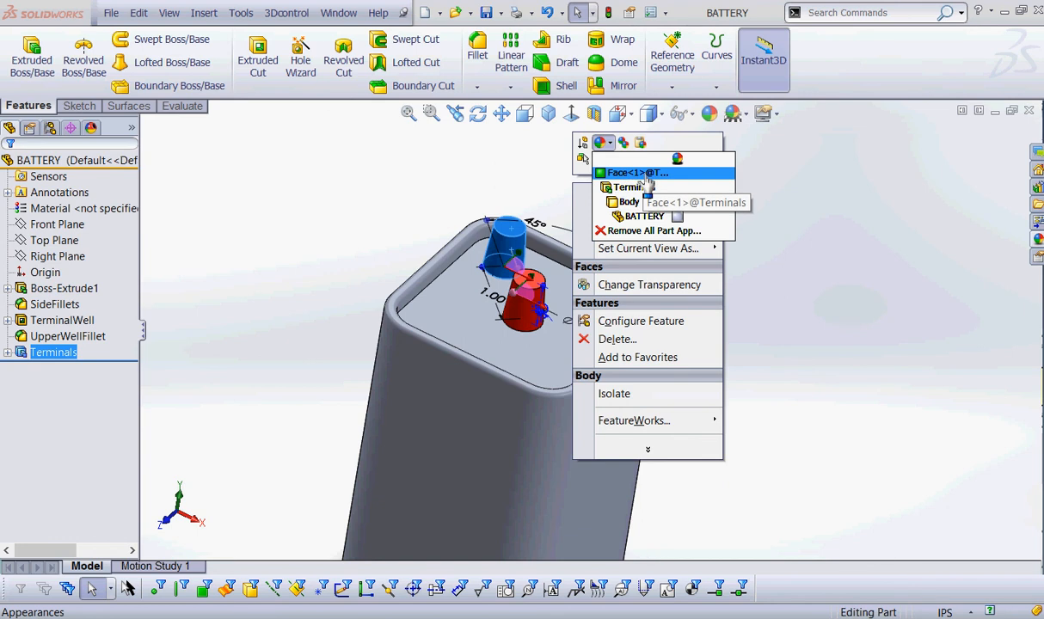
{"action": "left_click", "coordinate": [647, 184]}
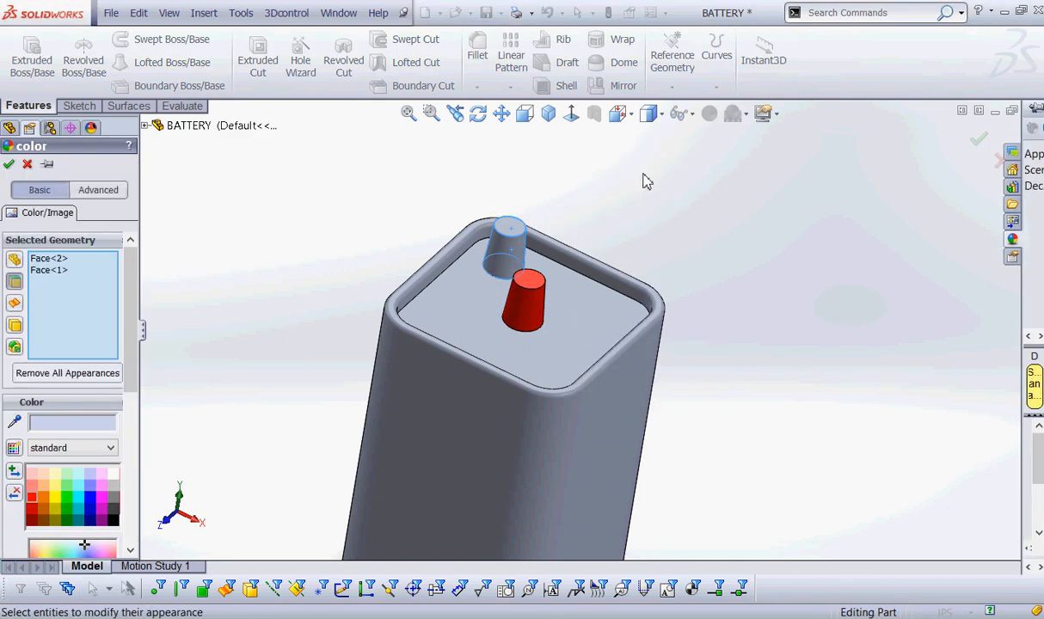
{"action": "left_click", "coordinate": [115, 522]}
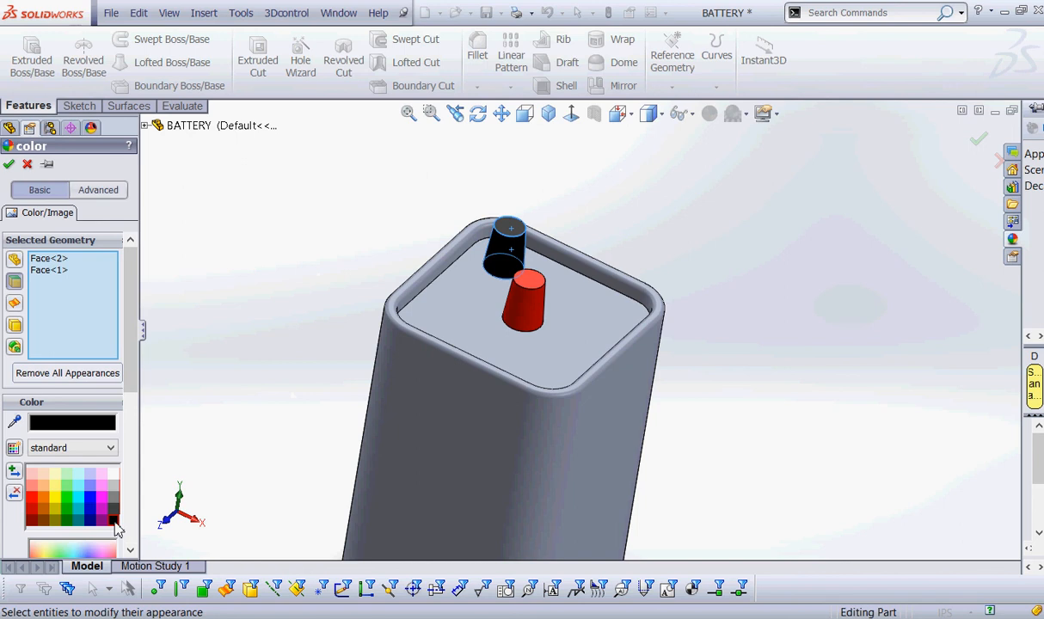
{"action": "left_click", "coordinate": [10, 165]}
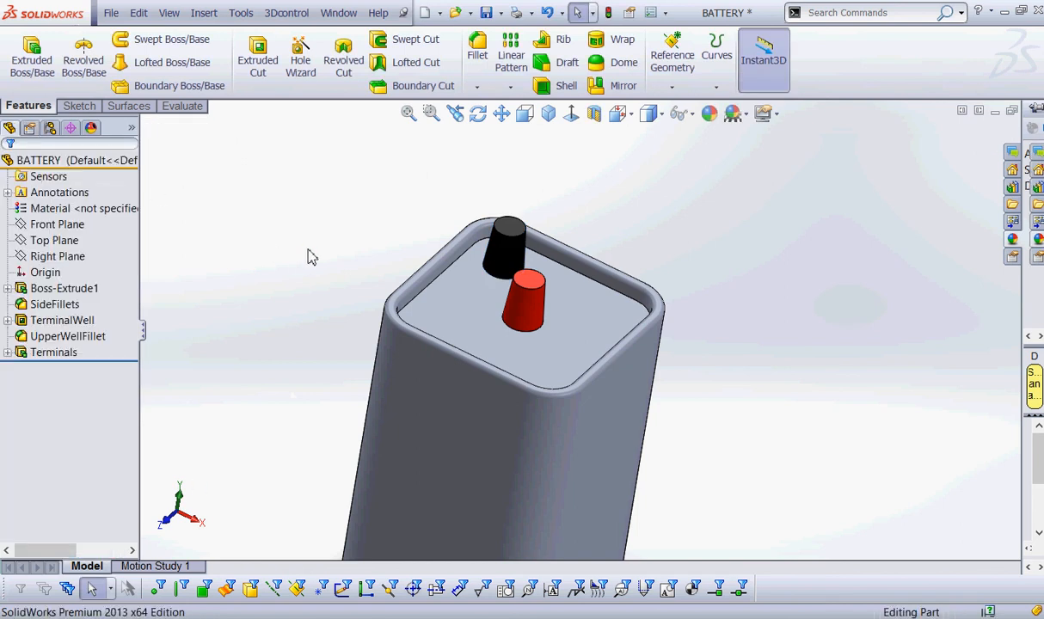
Return the battery to the isometric view and save the part
{"action": "middle_click_drag", "start_coordinate": [298, 292], "coordinate": [342, 286]}
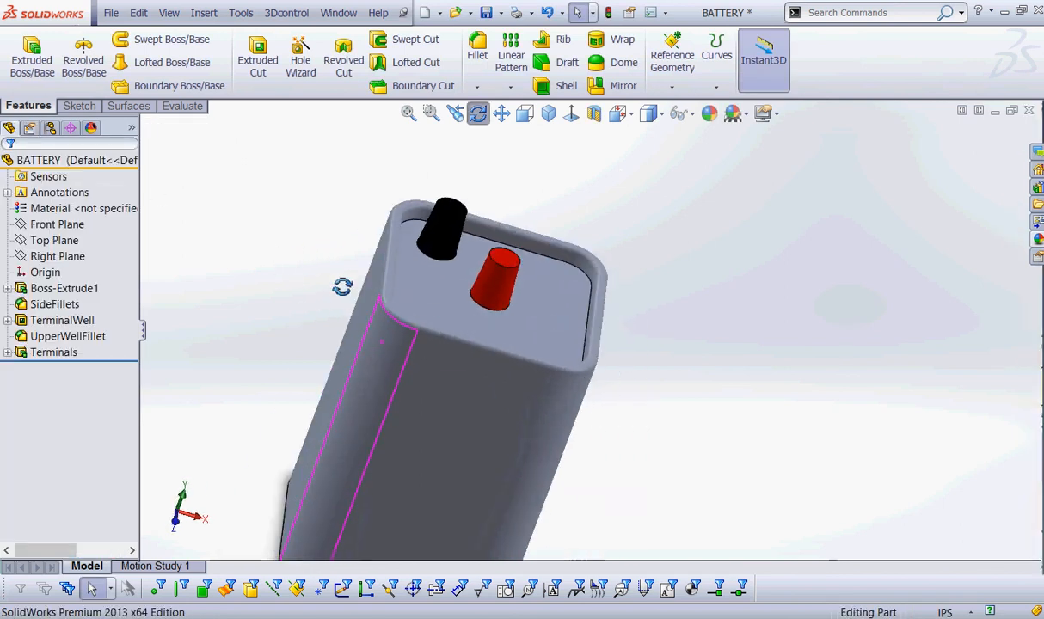
{"action": "left_click", "coordinate": [549, 113]}
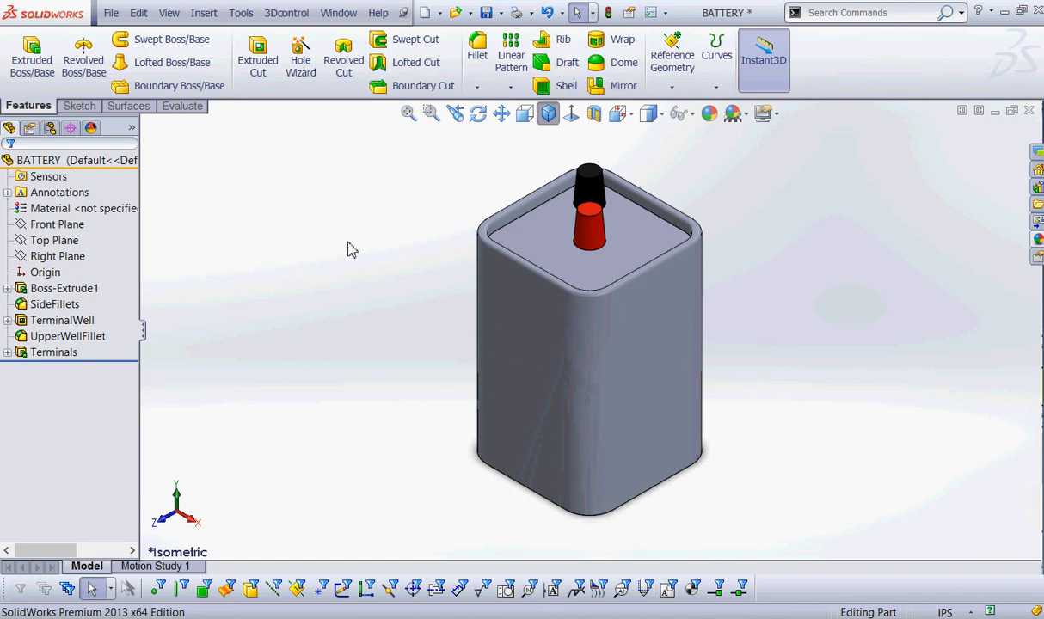
{"action": "mouse_move", "coordinate": [85, 338]}
{"action": "left_mouse_down"}
{"action": "mouse_move", "coordinate": [5, 361]}
{"action": "mouse_move", "coordinate": [83, 333]}
{"action": "mouse_move", "coordinate": [98, 357]}
{"action": "left_mouse_up"}
{"action": "mouse_move", "coordinate": [495, 183]}
{"action": "left_mouse_down"}
{"action": "mouse_move", "coordinate": [534, 180]}
{"action": "mouse_move", "coordinate": [527, 189]}
{"action": "mouse_move", "coordinate": [563, 215]}
{"action": "mouse_move", "coordinate": [552, 233]}
{"action": "left_mouse_up"}
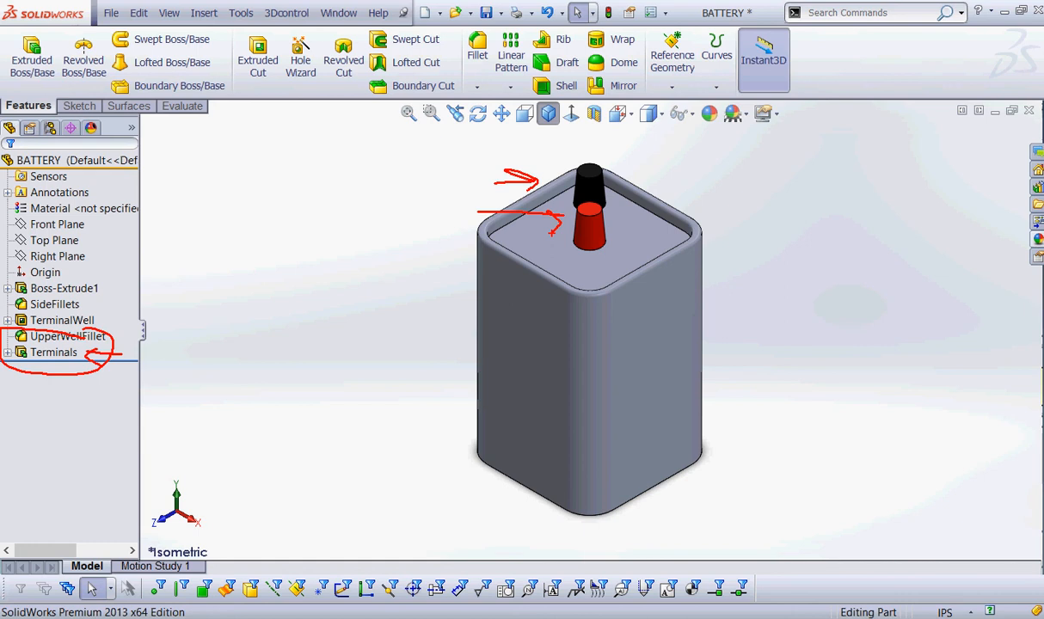
{"action": "key", "text": "Escape"}
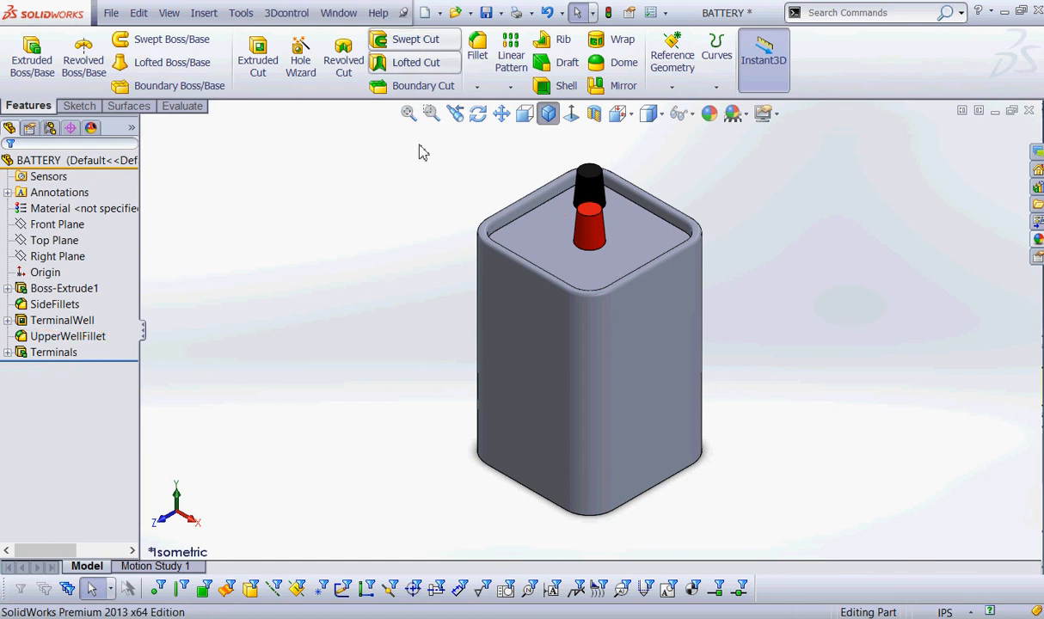
{"action": "left_click", "coordinate": [487, 13]}
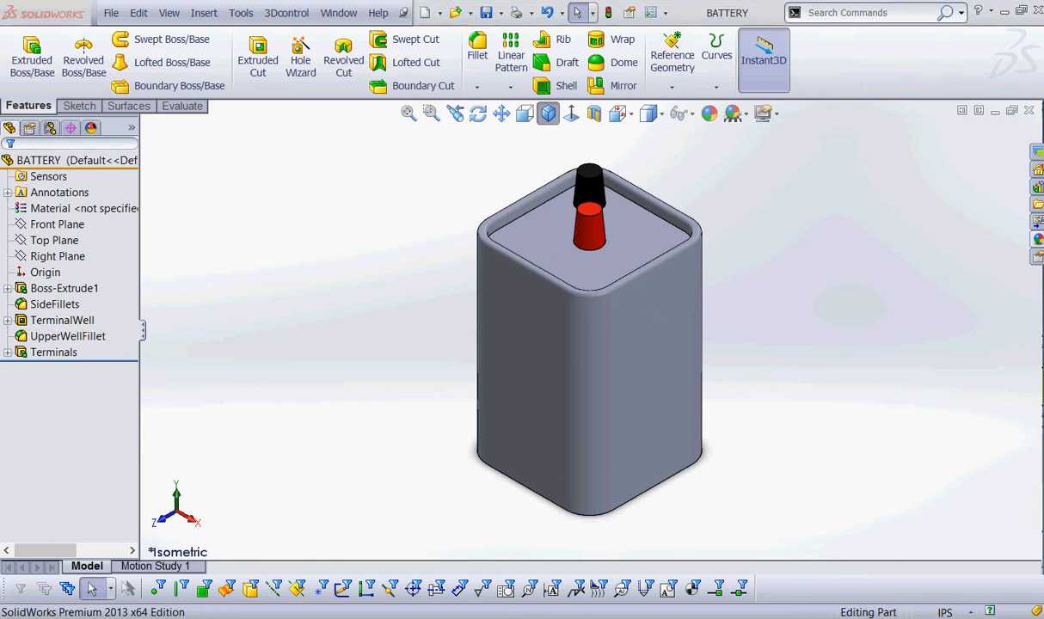
{"action": "left_click", "coordinate": [377, 409]}
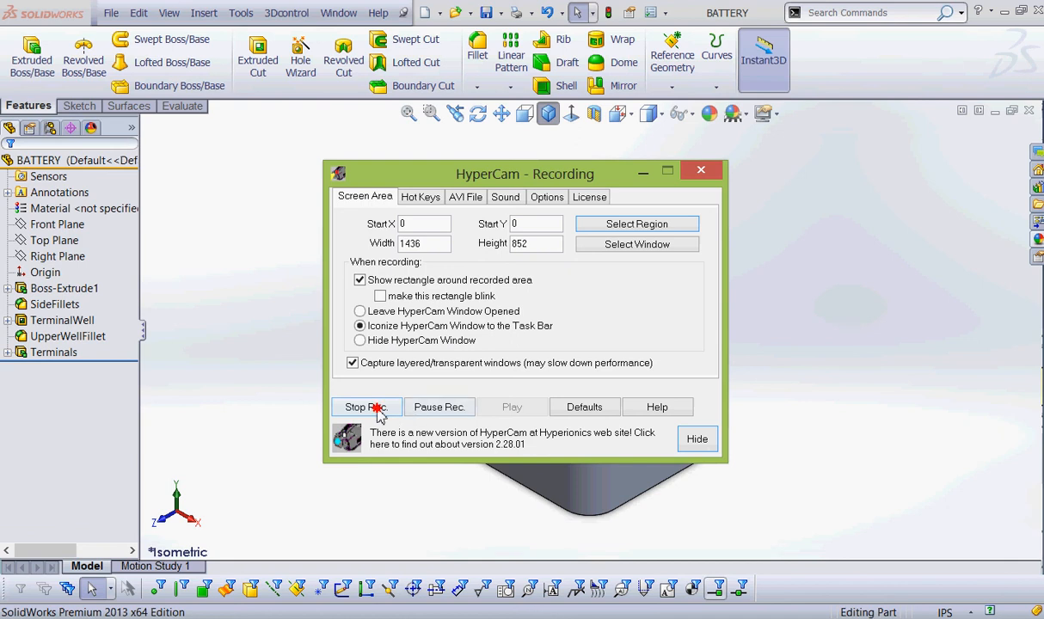